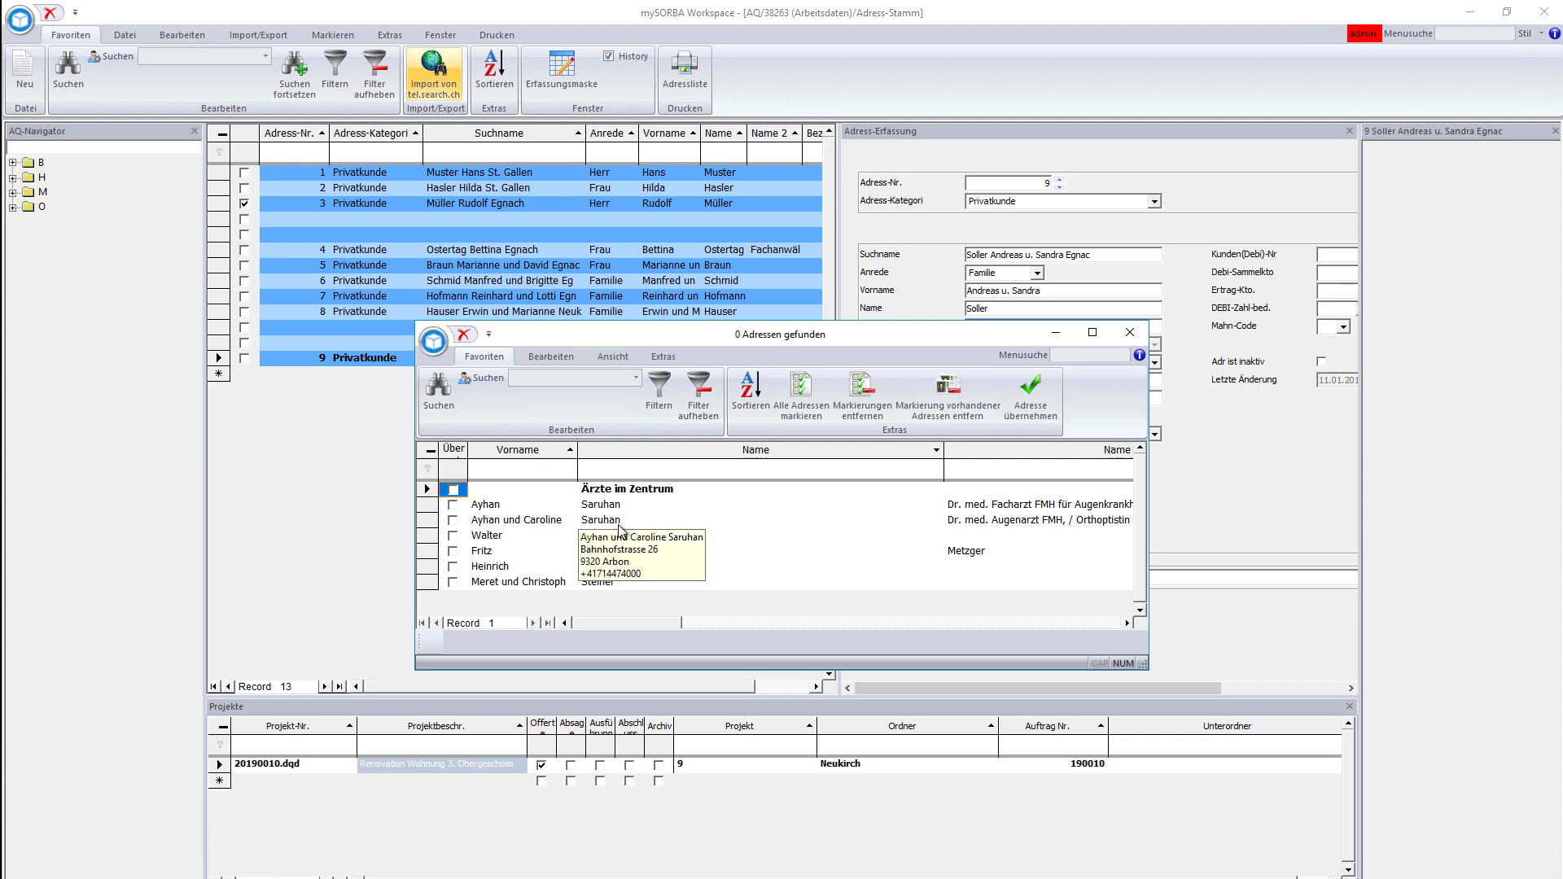
# - Import the couple's entry from the tel.search.ch results as a new address record
pyautogui.click(550, 522)
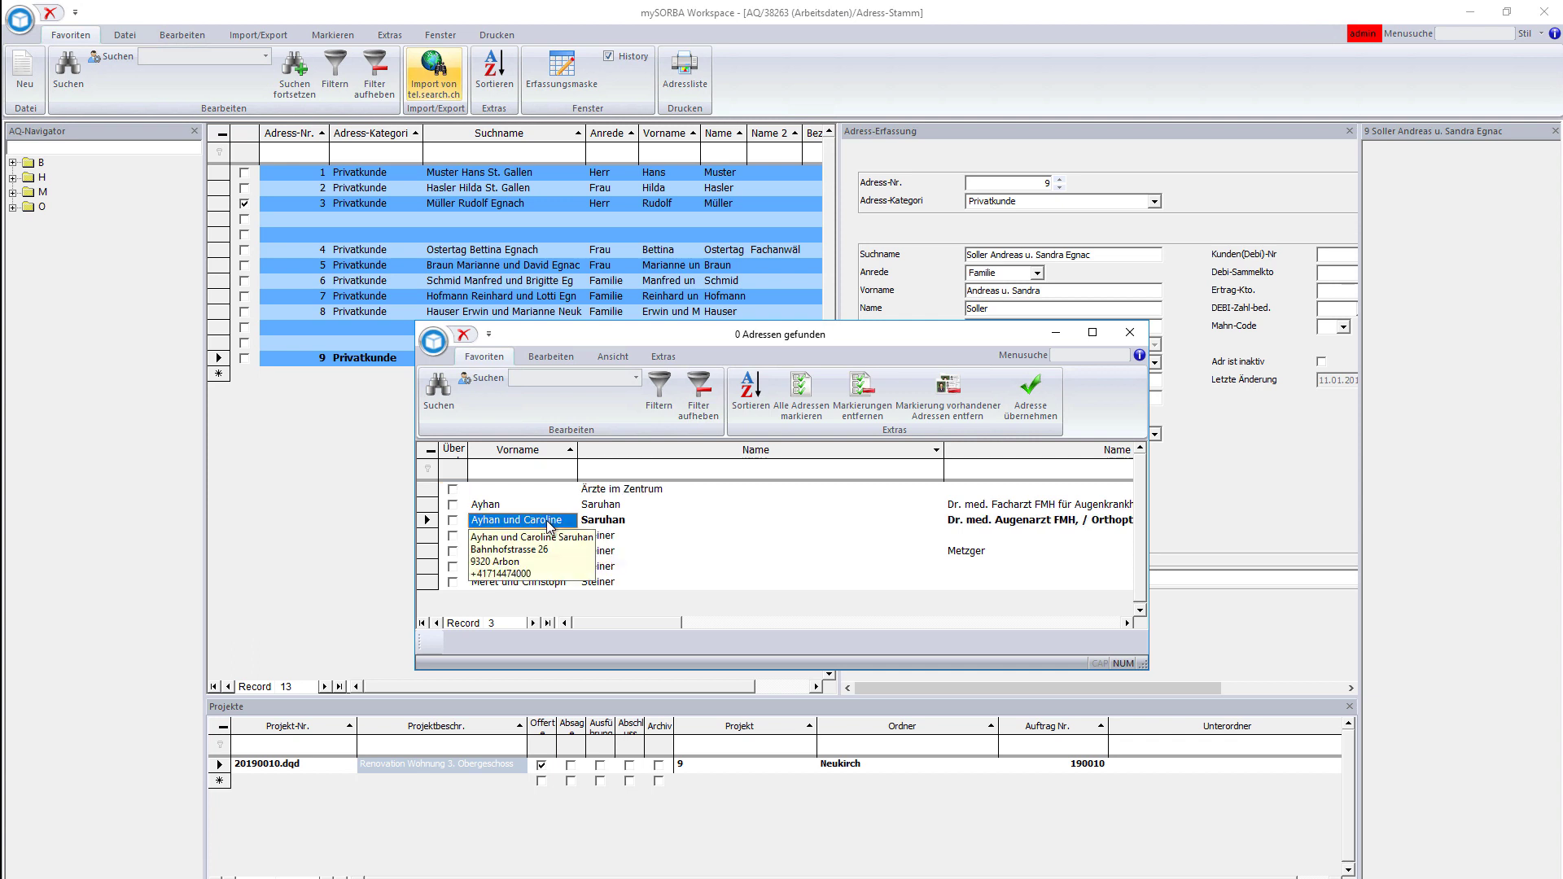
pyautogui.click(1024, 414)
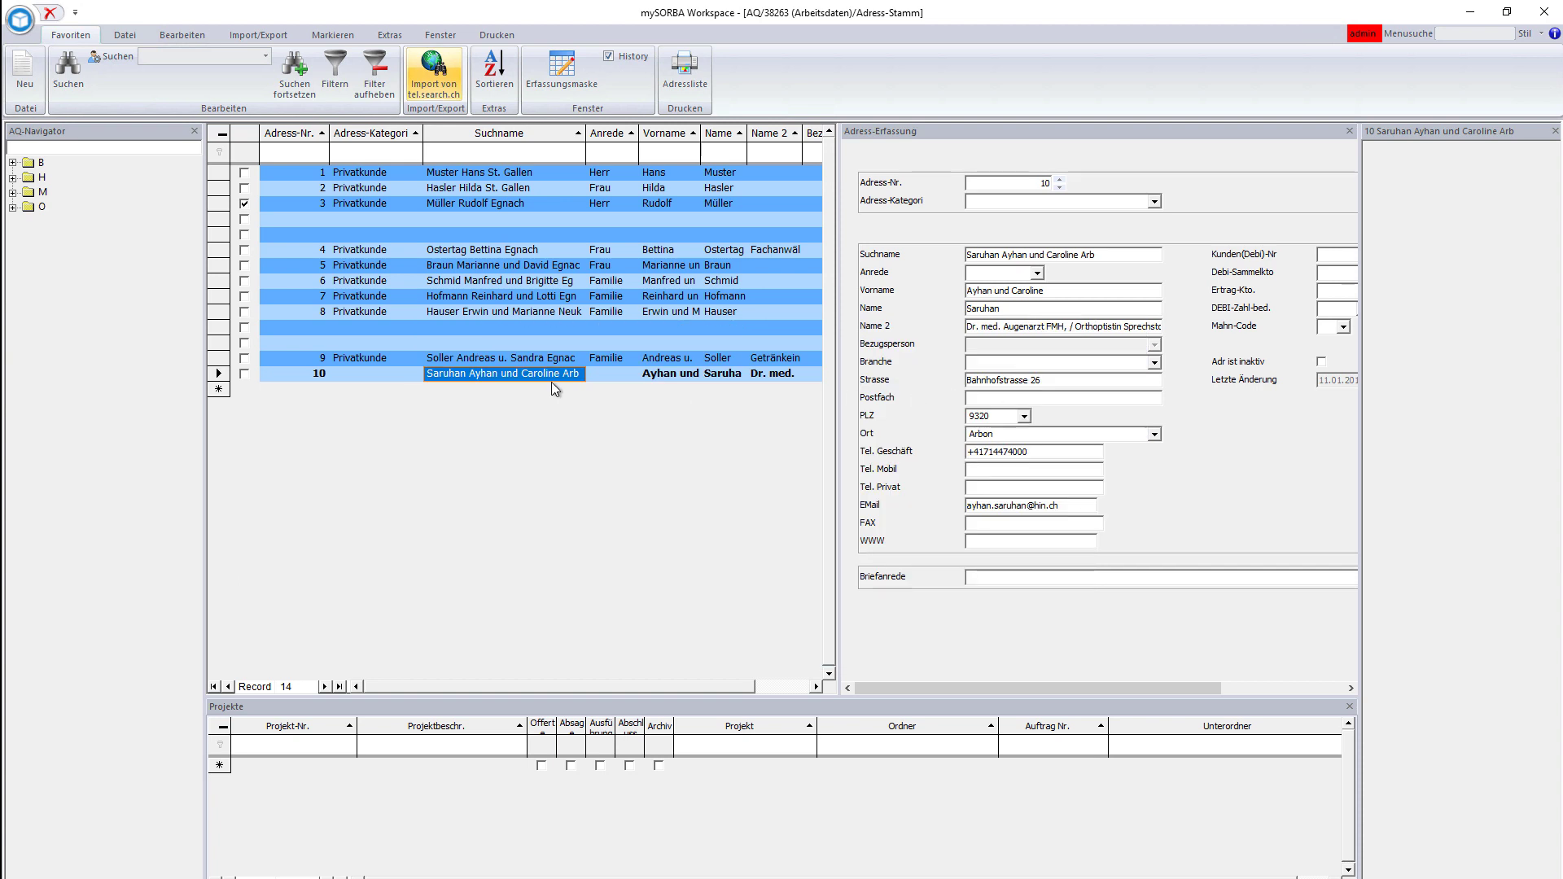
# - Set address record 10's category to Privatkunde and its salutation to Familie
pyautogui.click(718, 374)
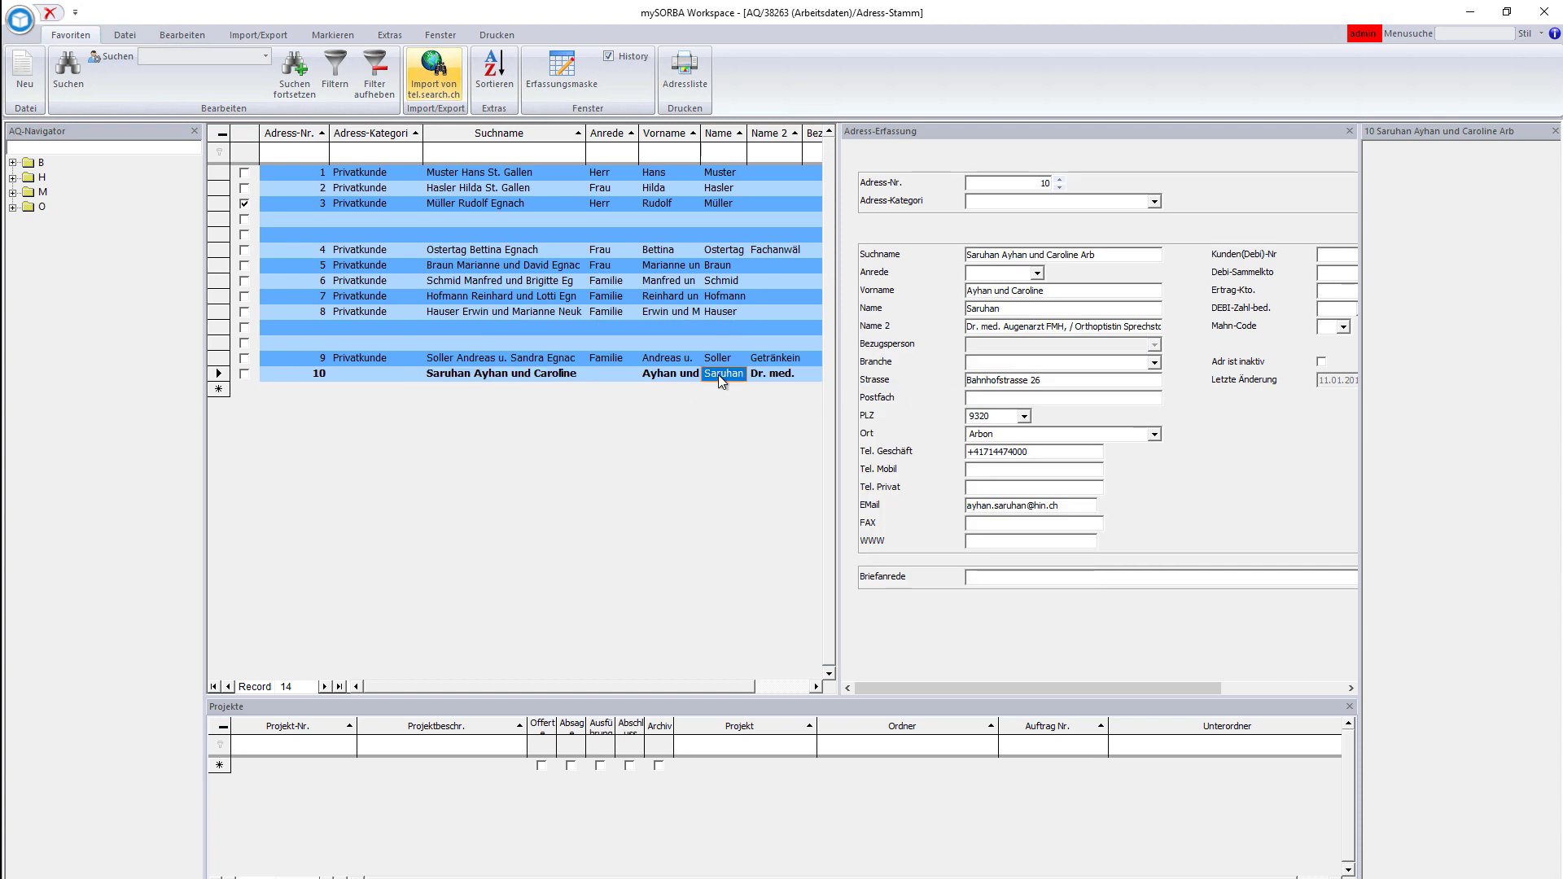
pyautogui.click(1154, 201)
pyautogui.click(1059, 216)
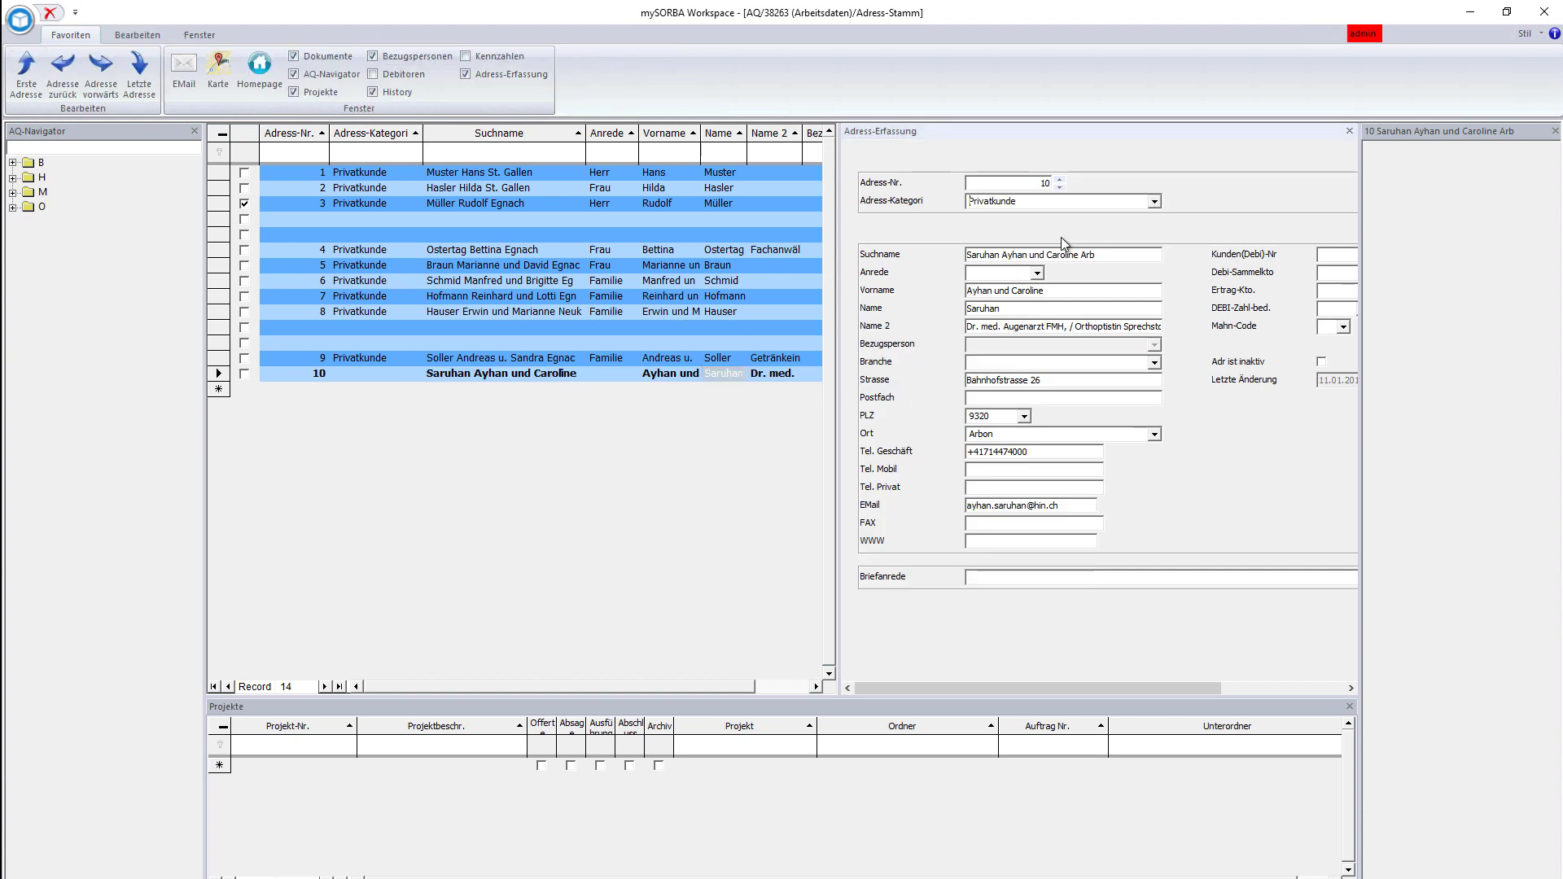
pyautogui.click(1037, 273)
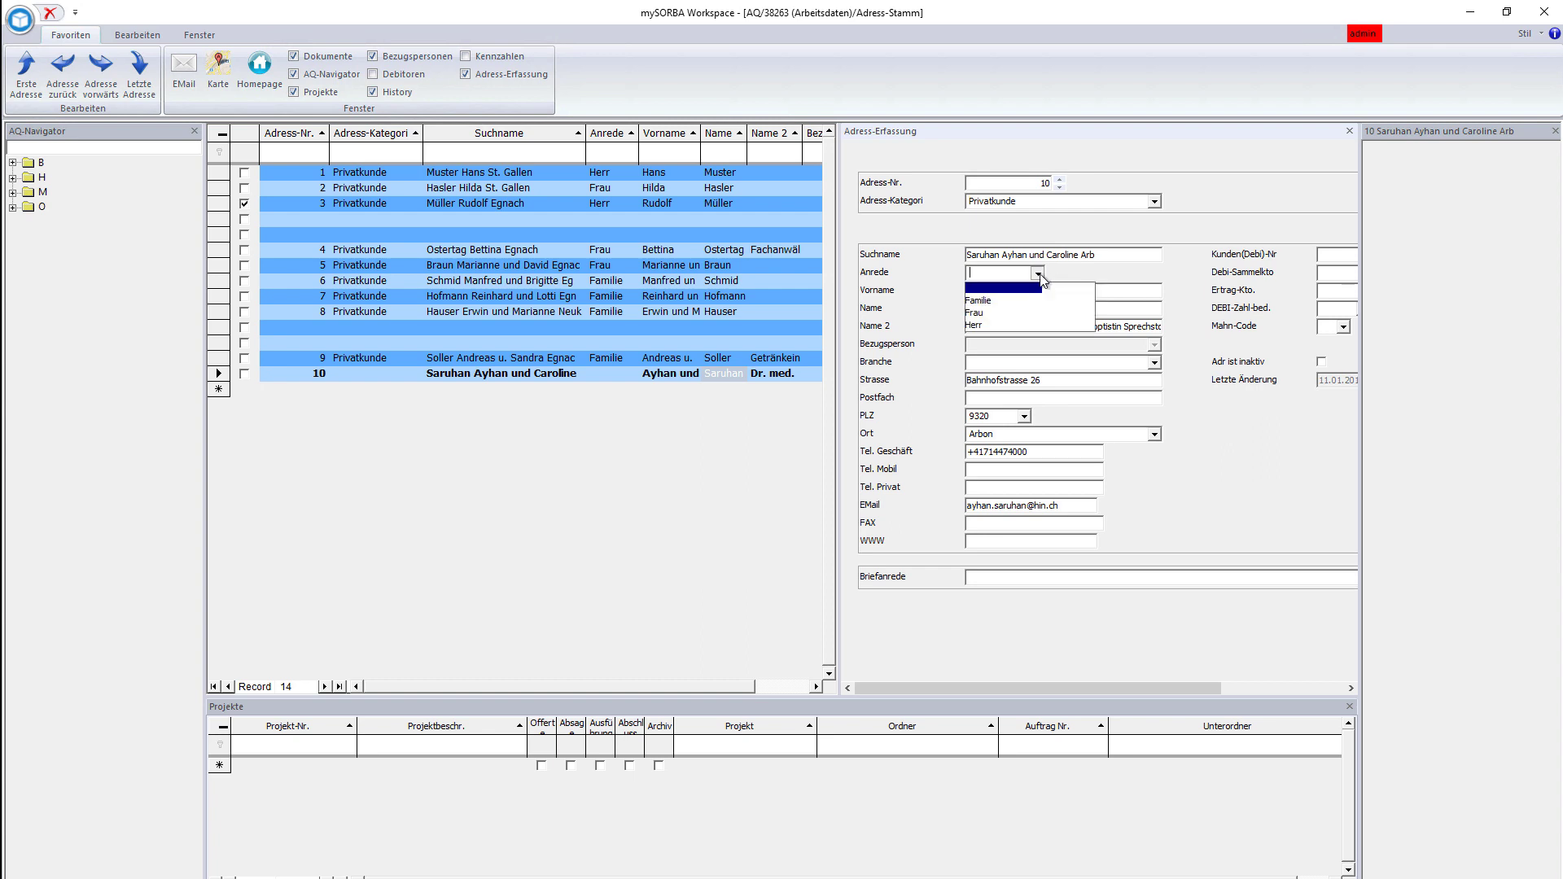
pyautogui.click(1011, 303)
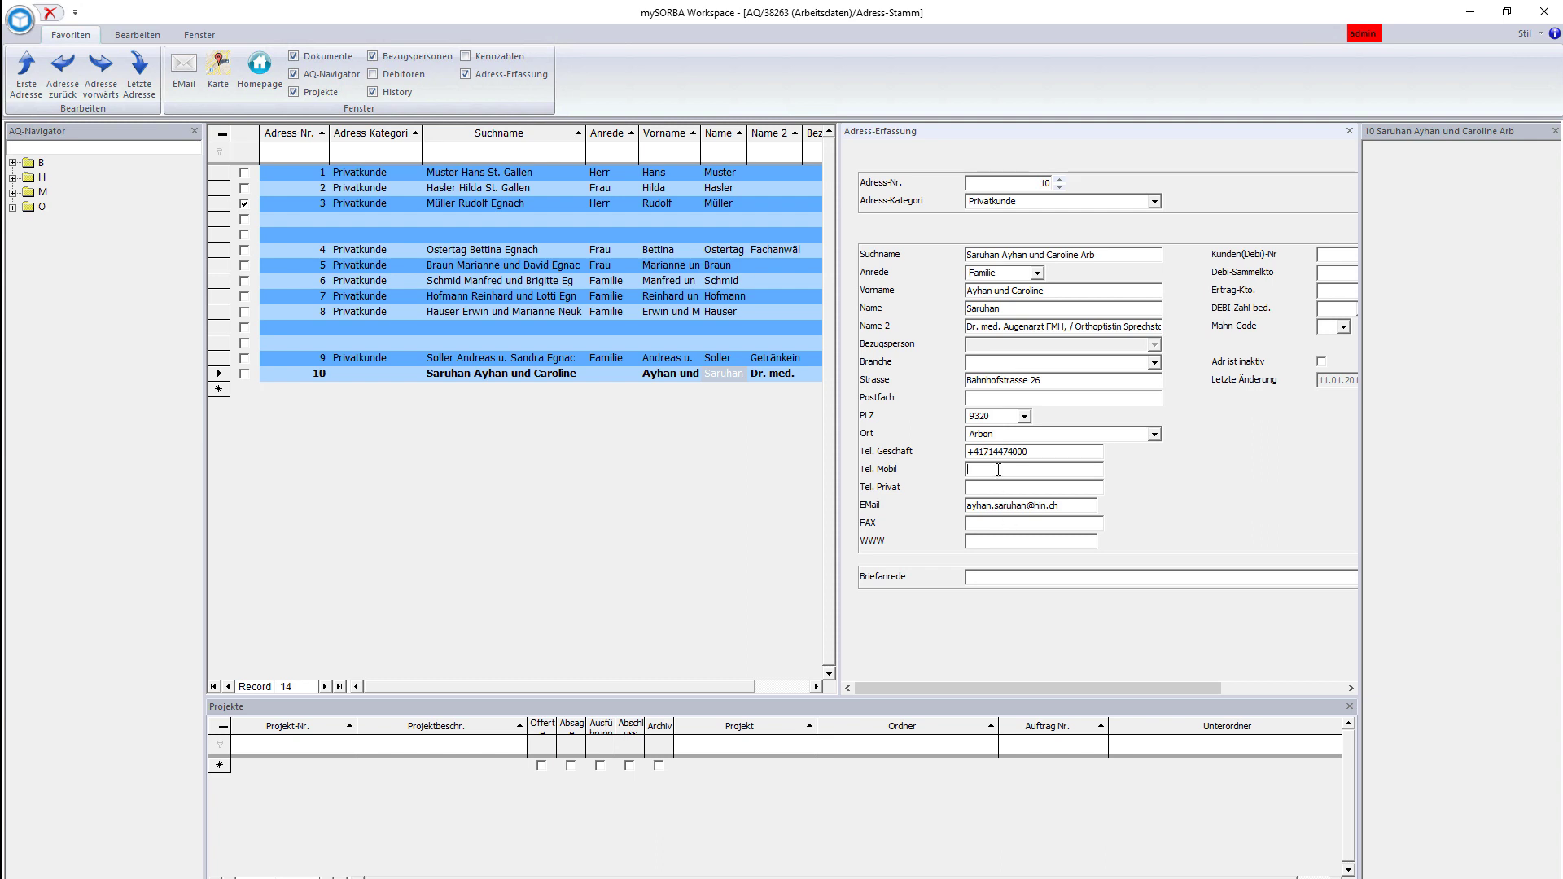
# - Enter the mobile phone number, save the address, and add a new project row
pyautogui.click(998, 485)
pyautogui.click(336, 374)
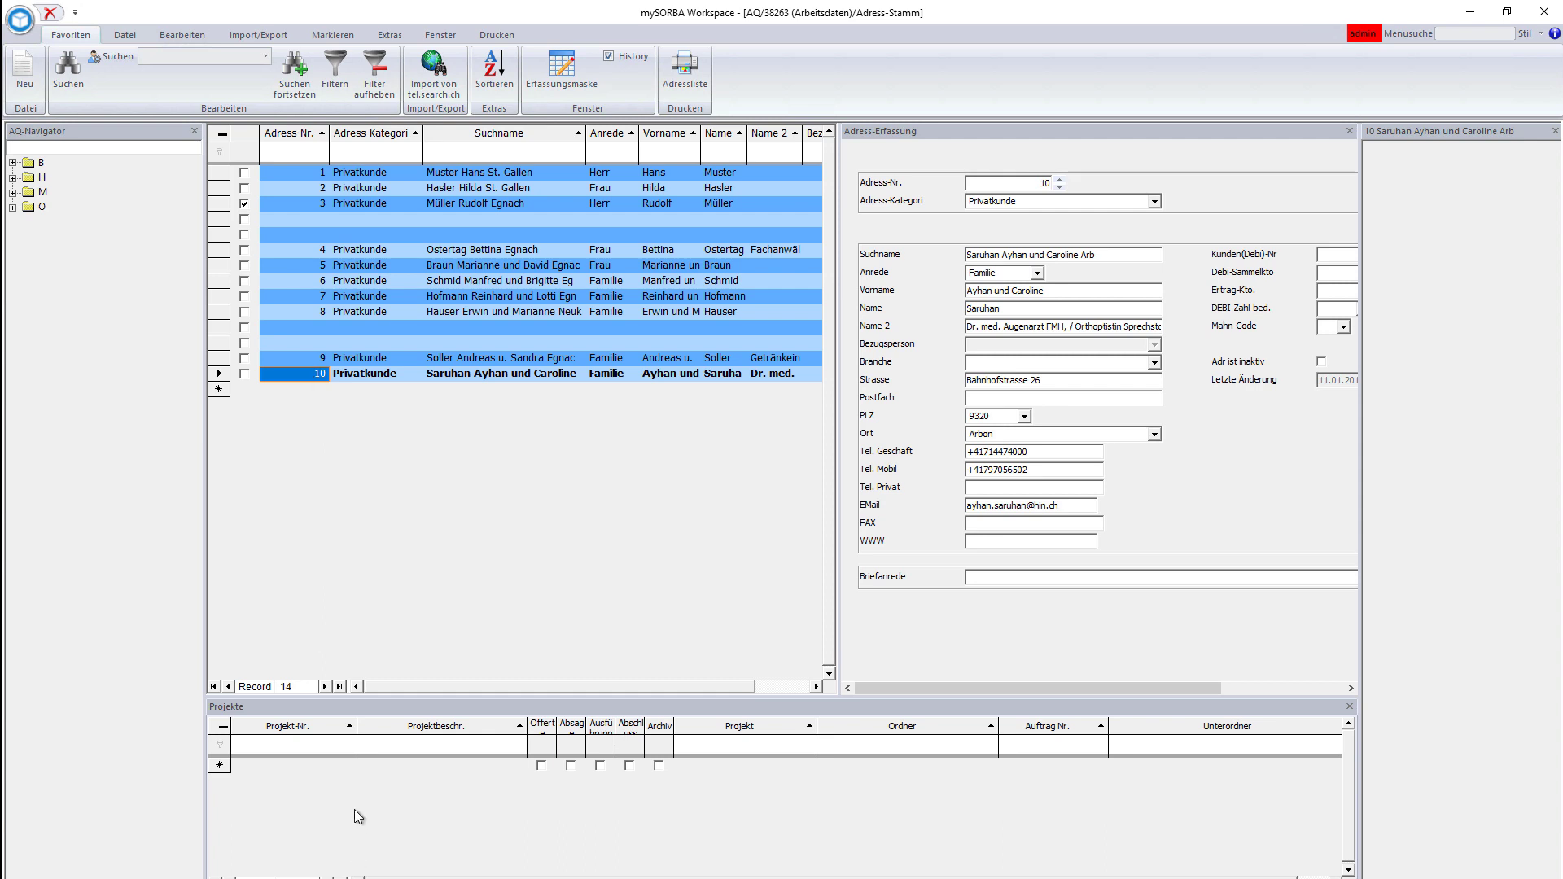
pyautogui.click(370, 770)
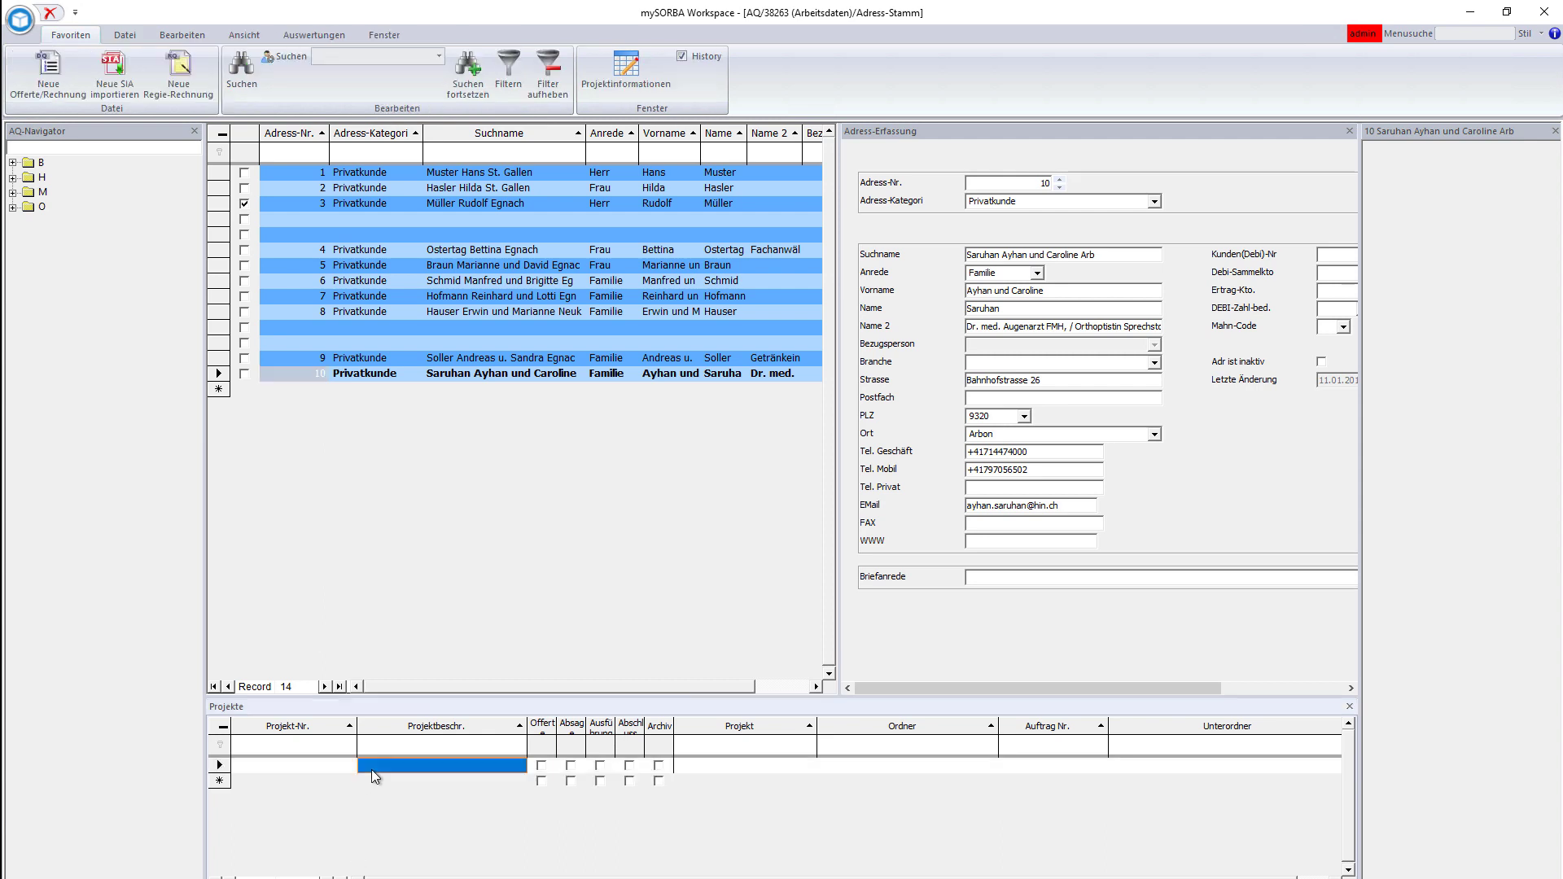
# - Start a new offer described 'Renovation Wohnung im Obergeschoss' in folder Arbon
pyautogui.click(23, 64)
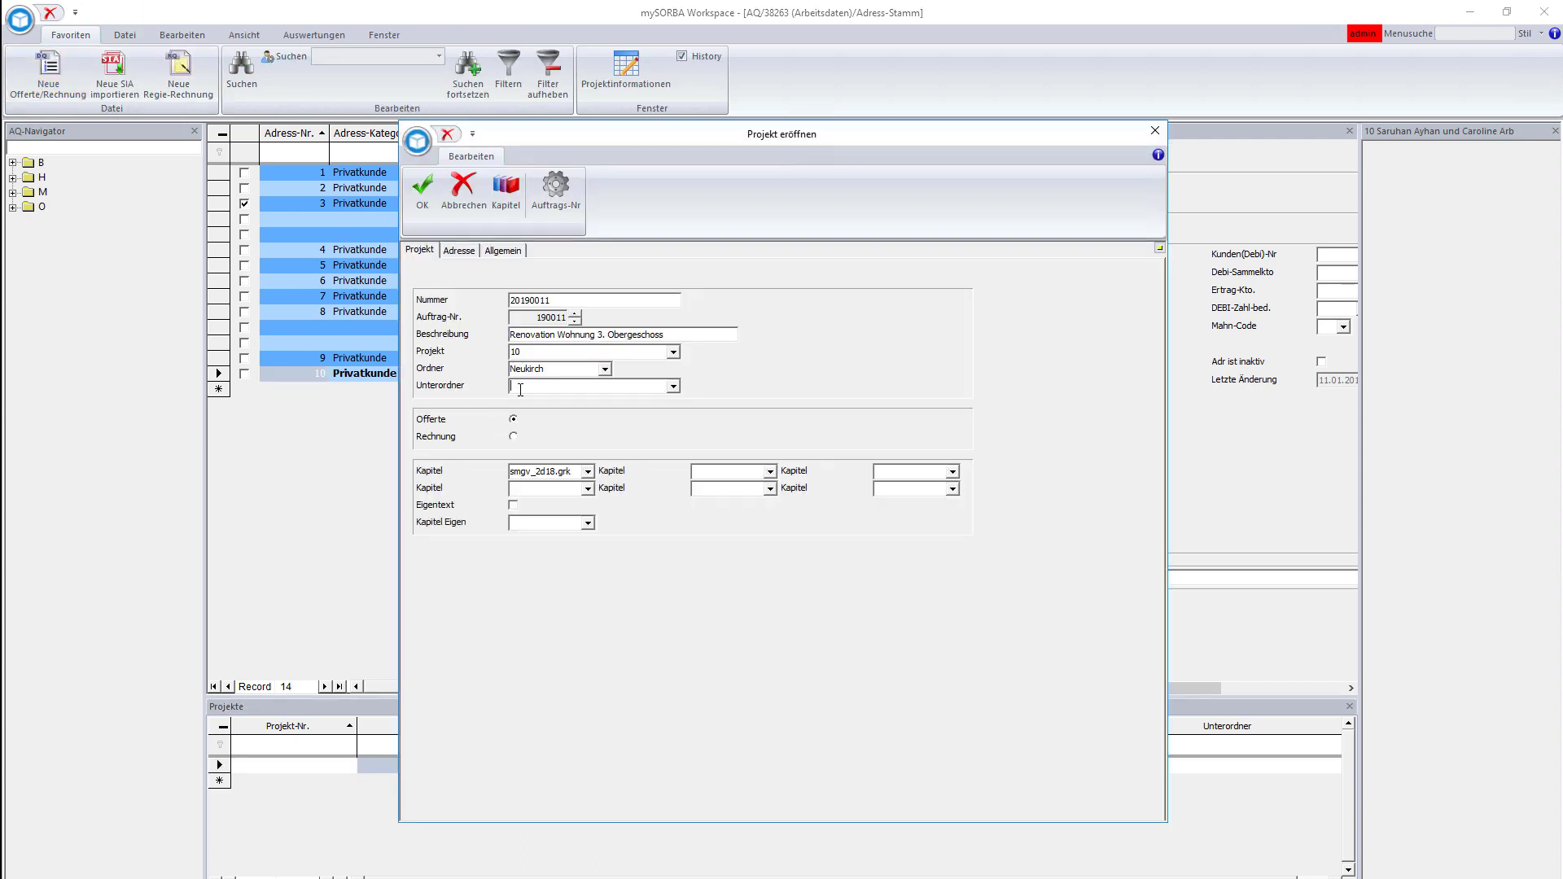
pyautogui.moveTo(666, 334); pyautogui.dragTo(598, 338)
pyautogui.press('BackSpace')
pyautogui.write('im Obergeschos')
pyautogui.click(587, 369)
pyautogui.write('Arbon')
# - Set entry date 13.01.2019 and construction start 03.02.2019, then create the project
pyautogui.click(505, 250)
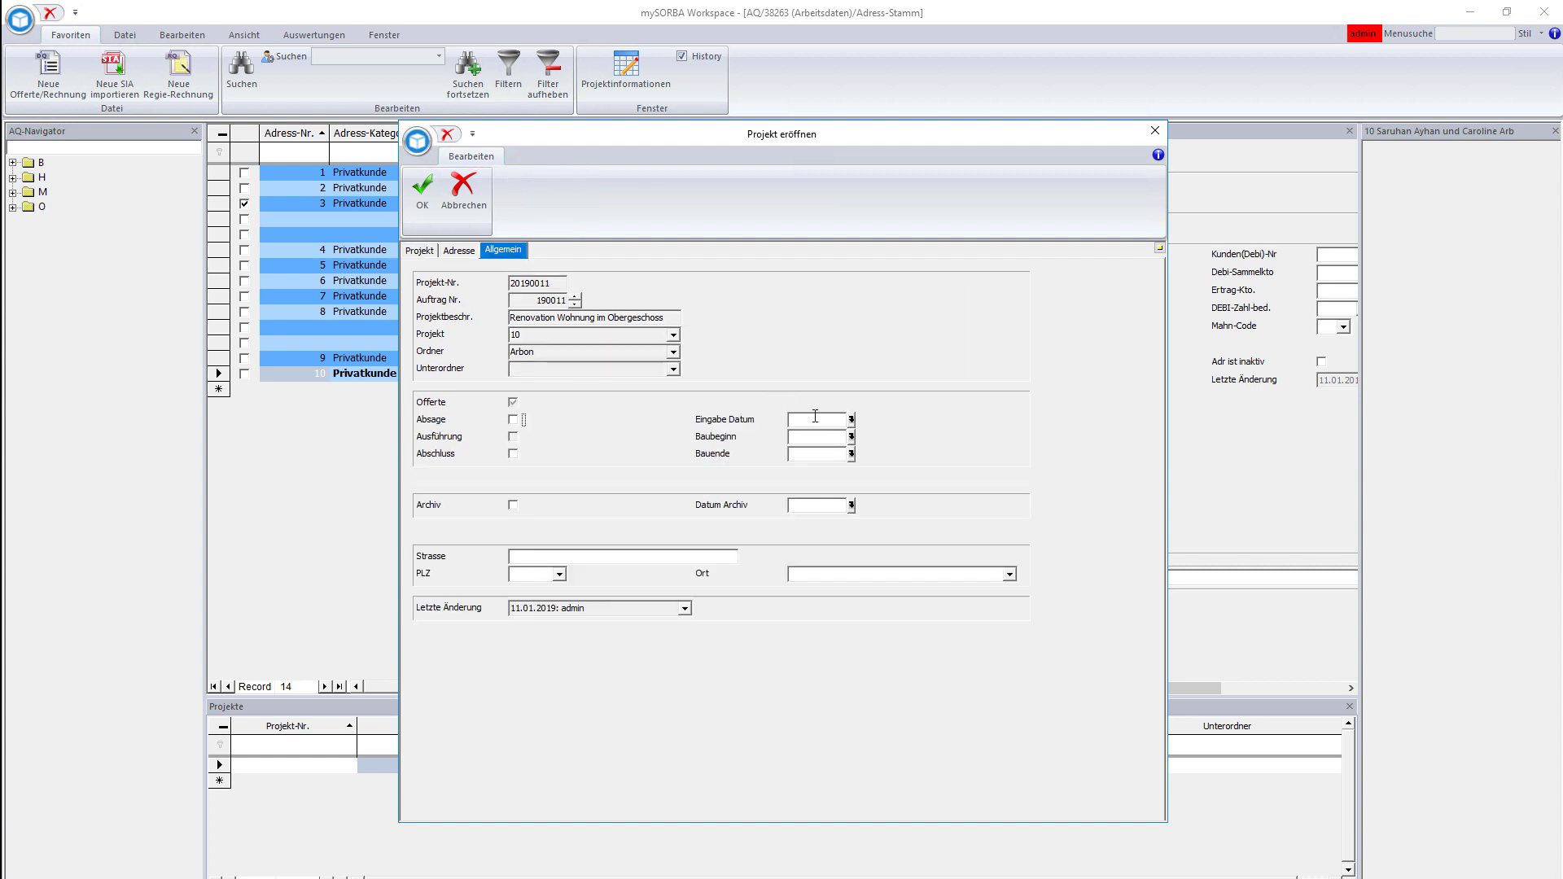
pyautogui.click(852, 420)
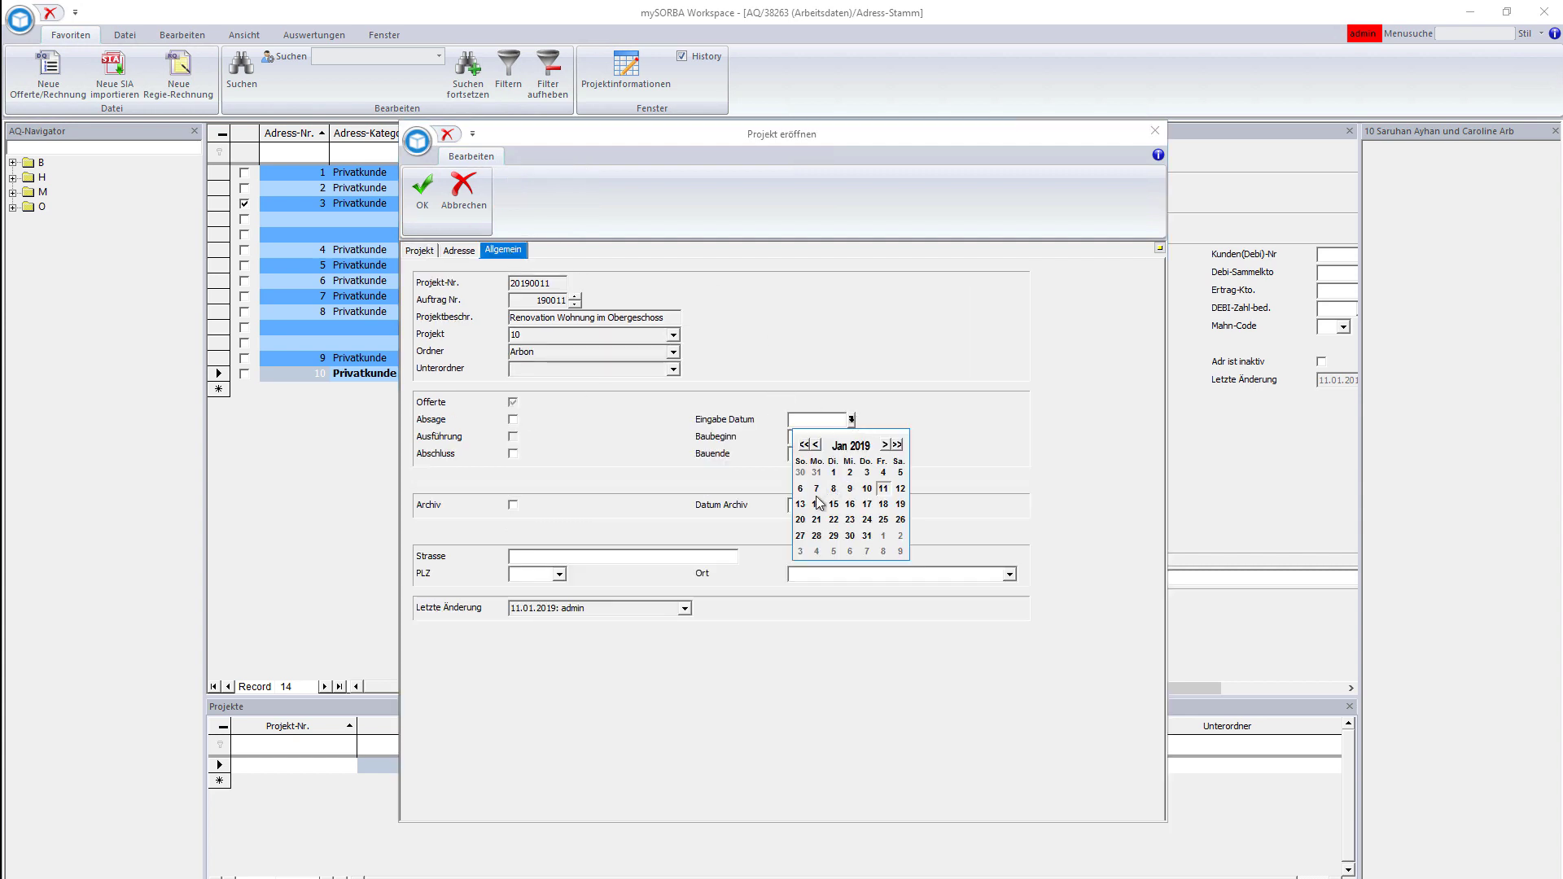
pyautogui.click(806, 503)
pyautogui.click(852, 437)
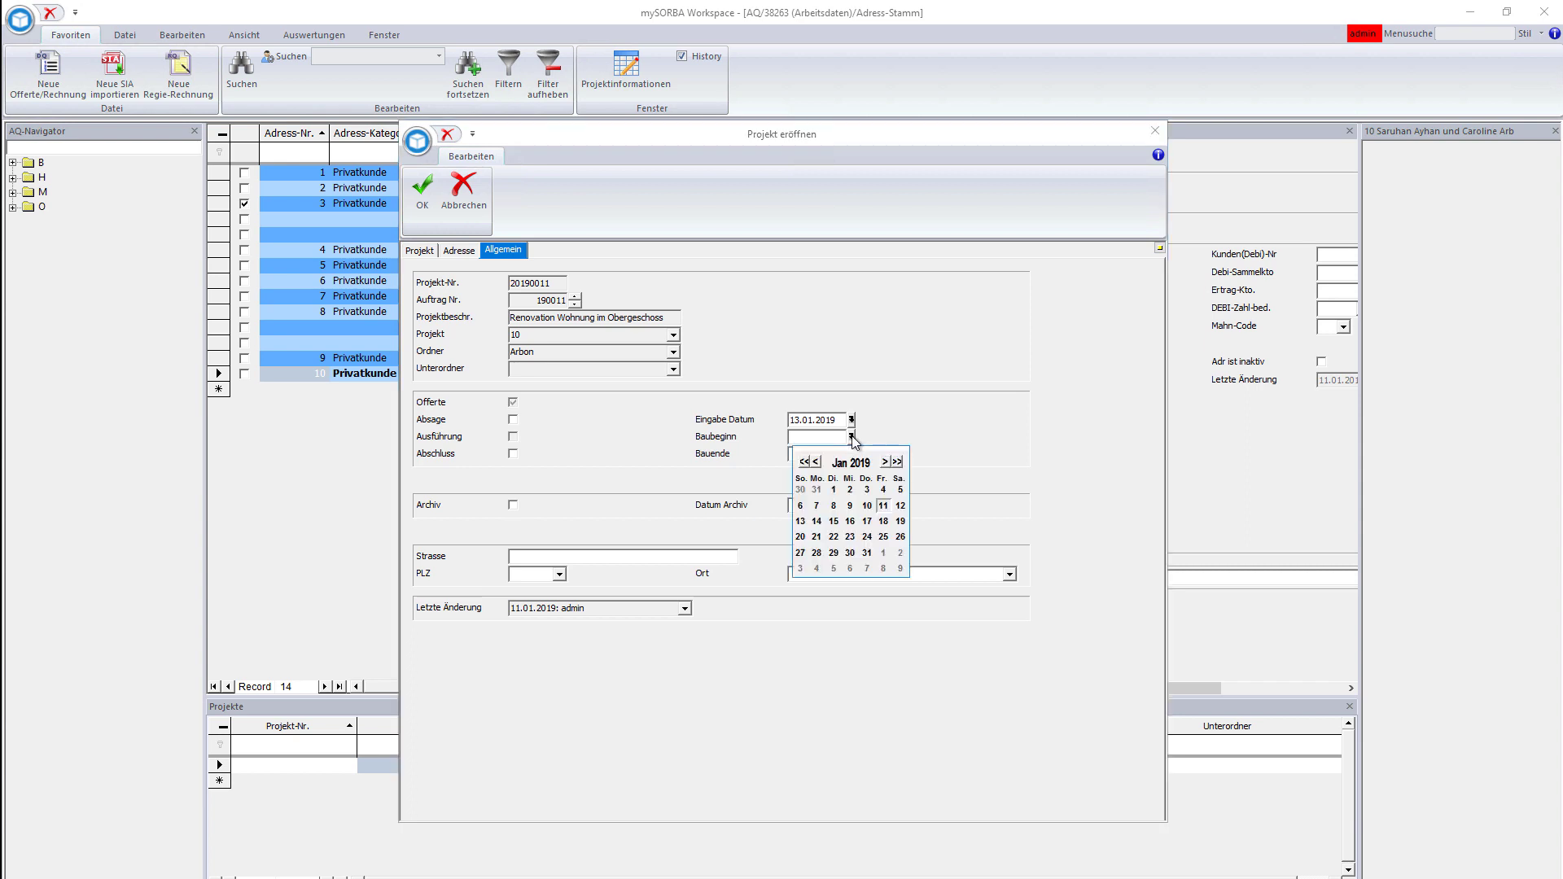
pyautogui.click(885, 462)
pyautogui.click(801, 506)
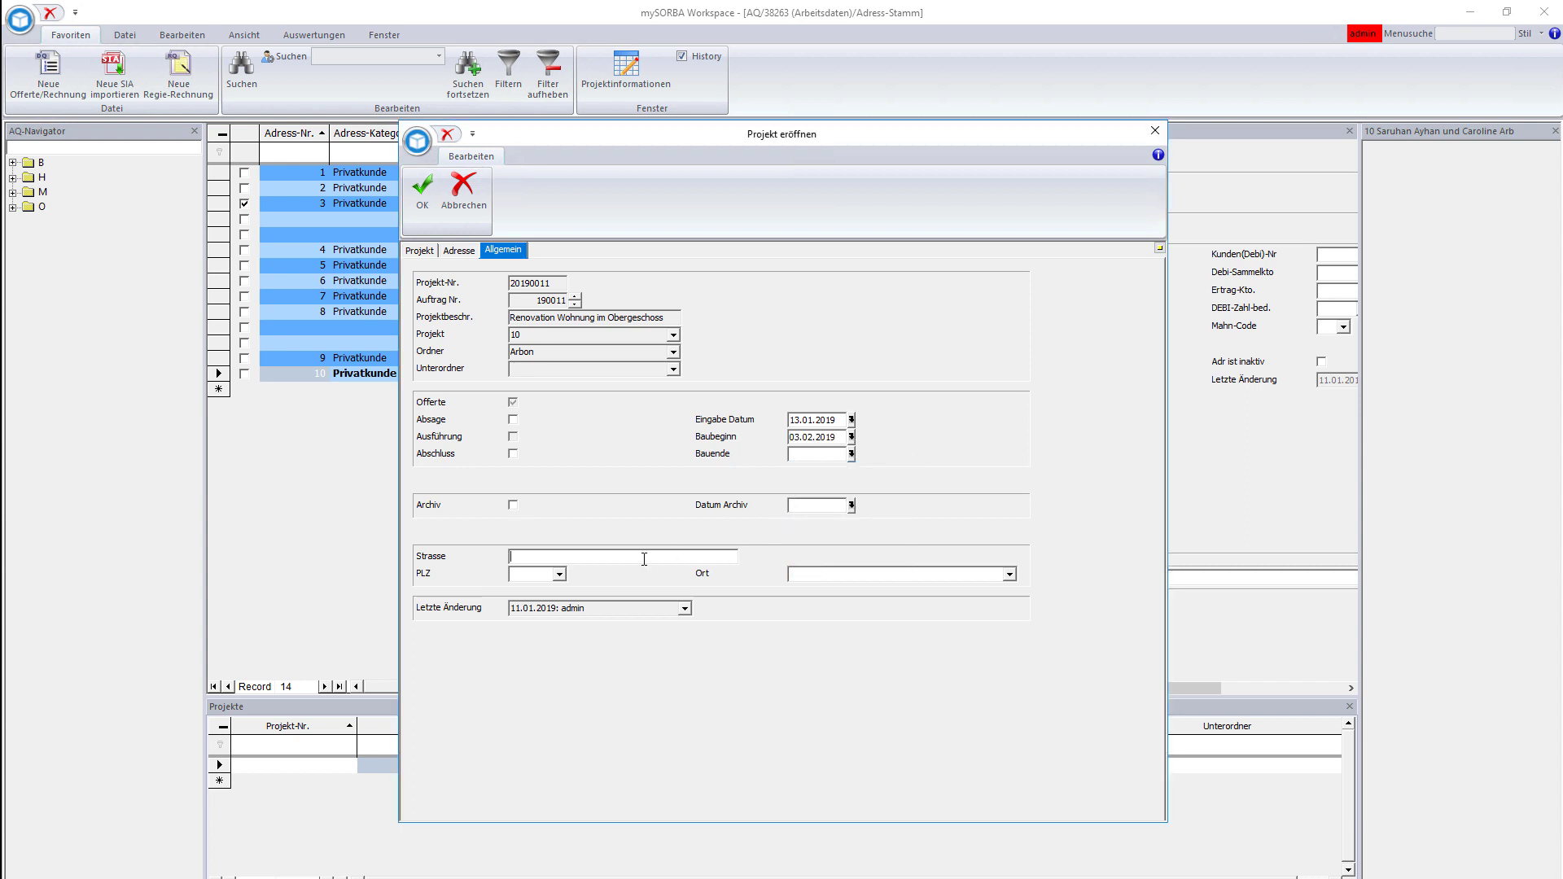
pyautogui.click(419, 206)
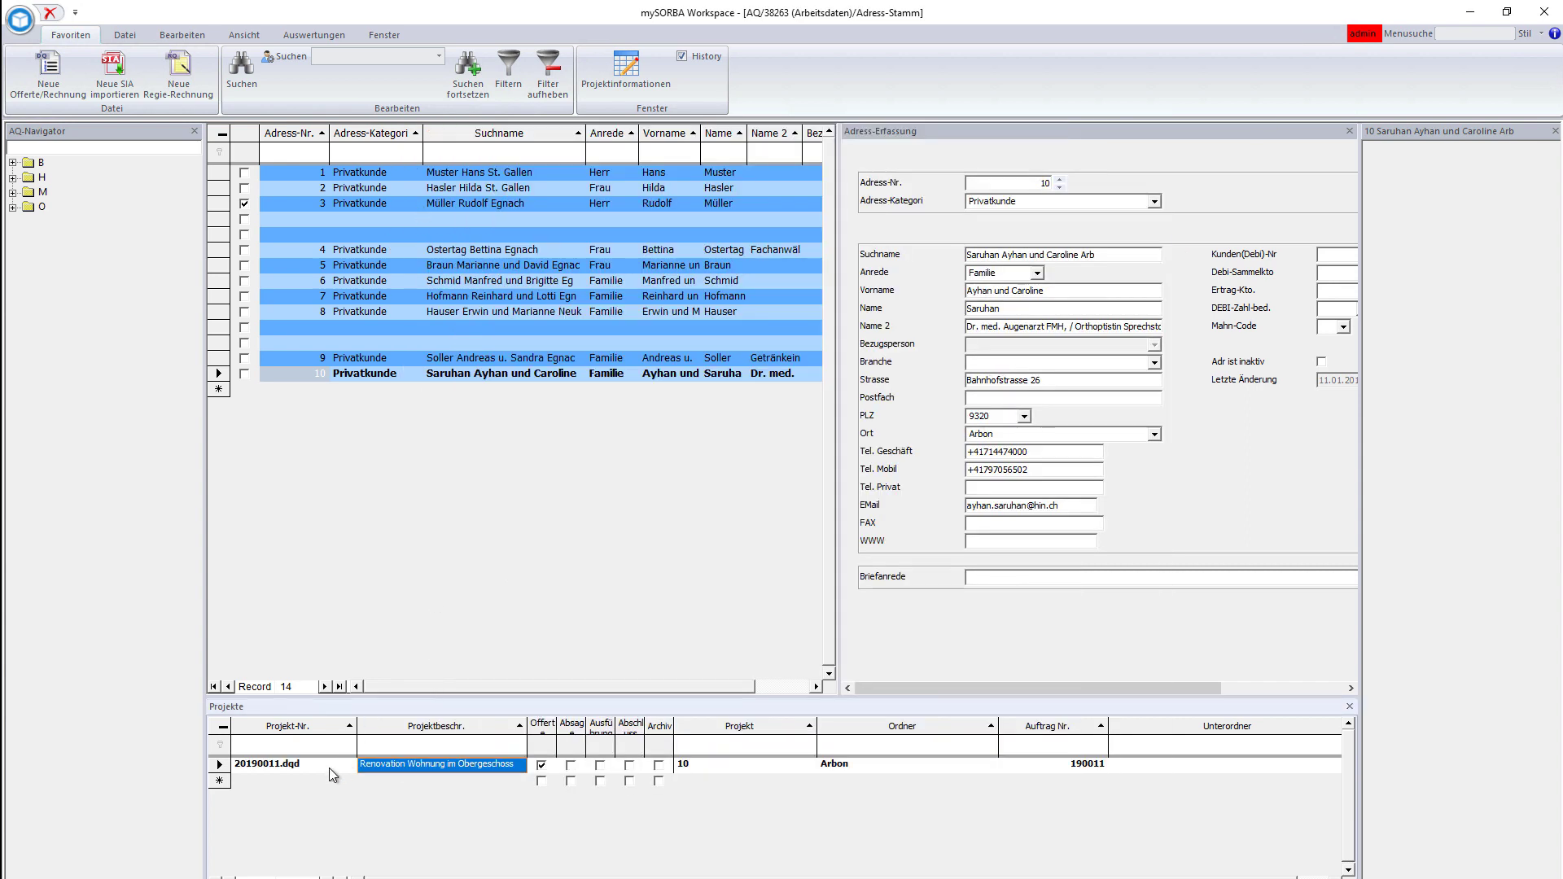
# - Open project 20190011's SMGV Katalog Innen and navigate 100 > 120 > 121 to position 121.102
pyautogui.click(329, 768)
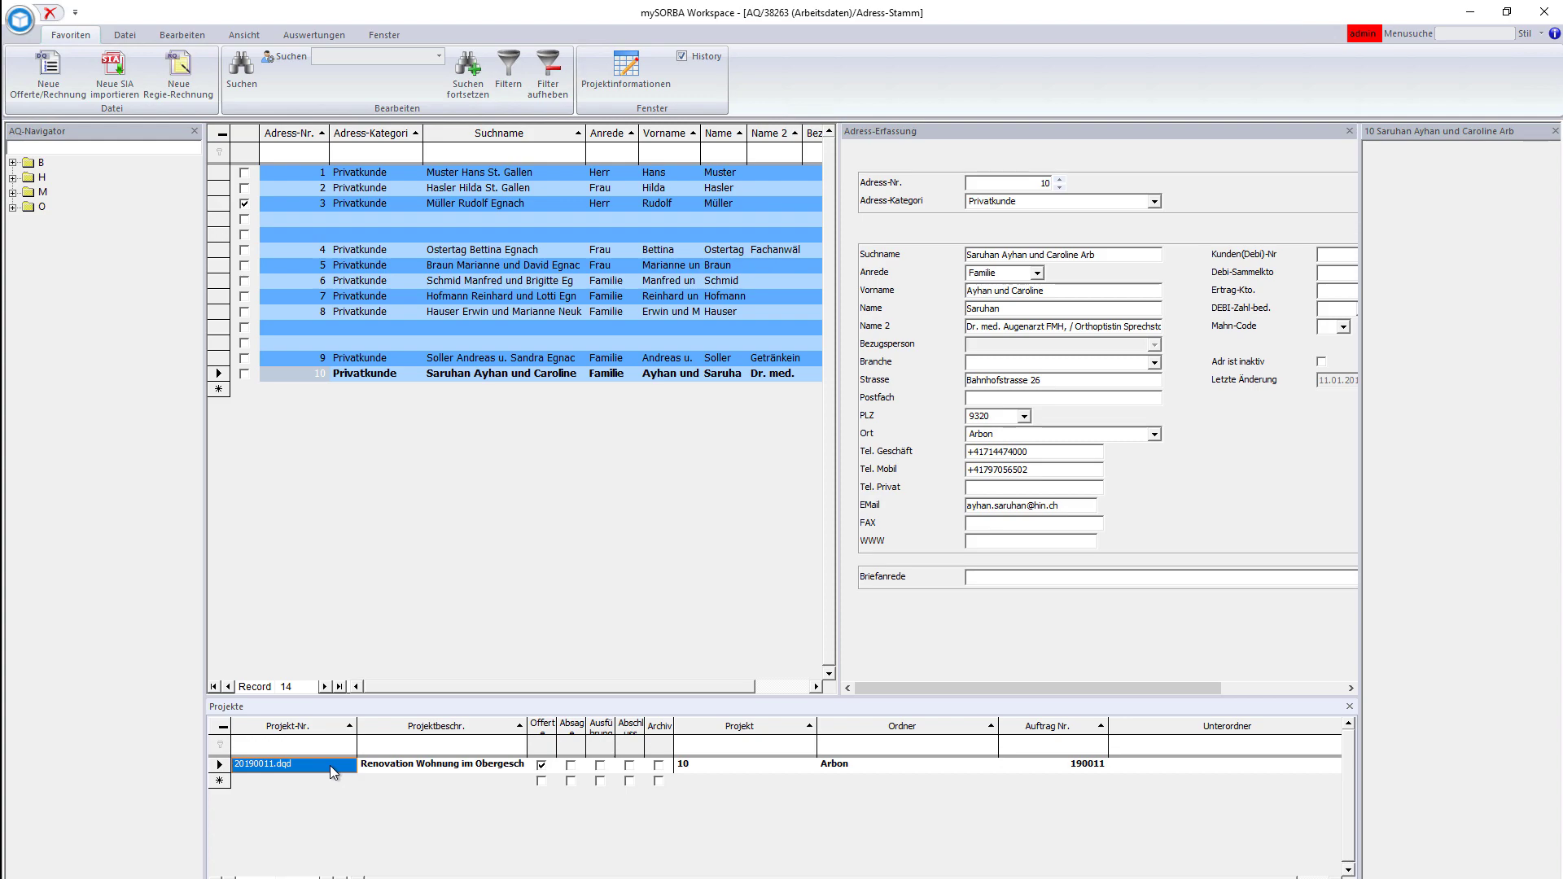
pyautogui.doubleClick(330, 765)
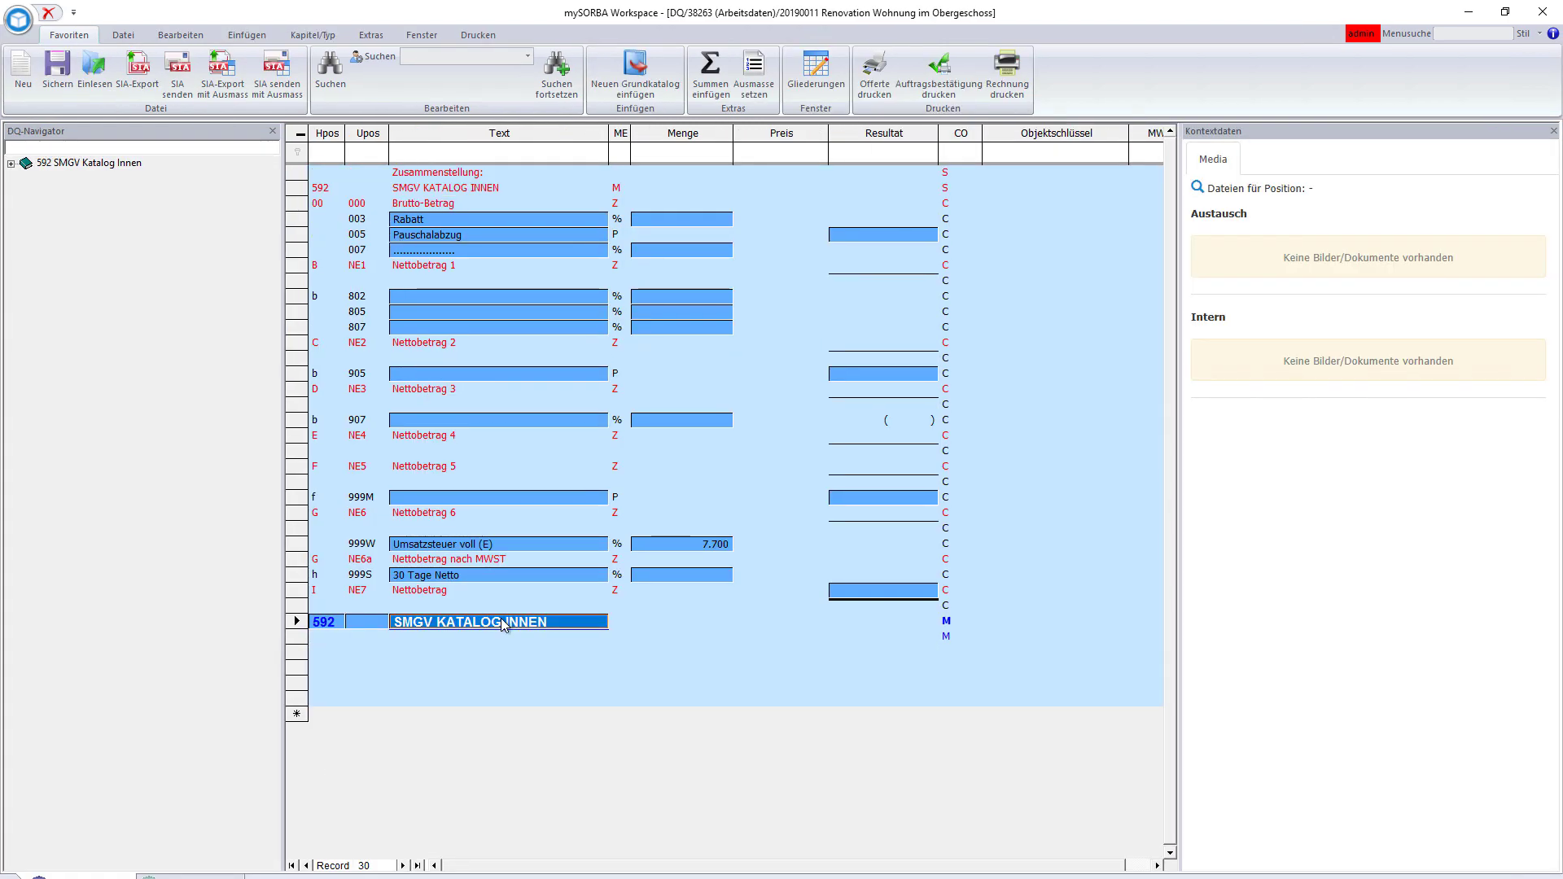
pyautogui.doubleClick(503, 623)
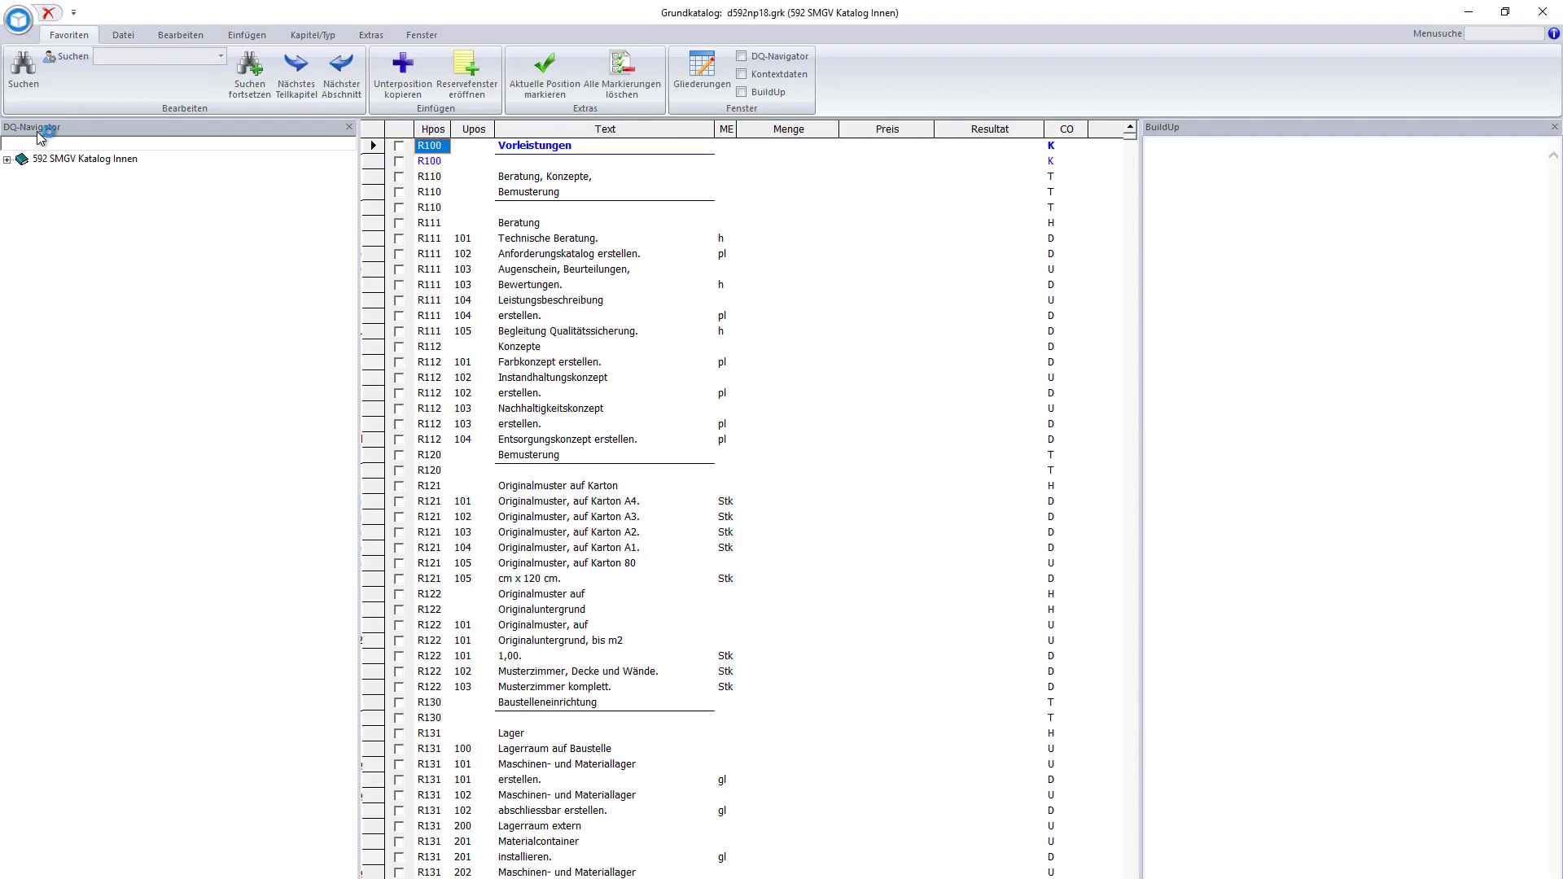
pyautogui.click(7, 161)
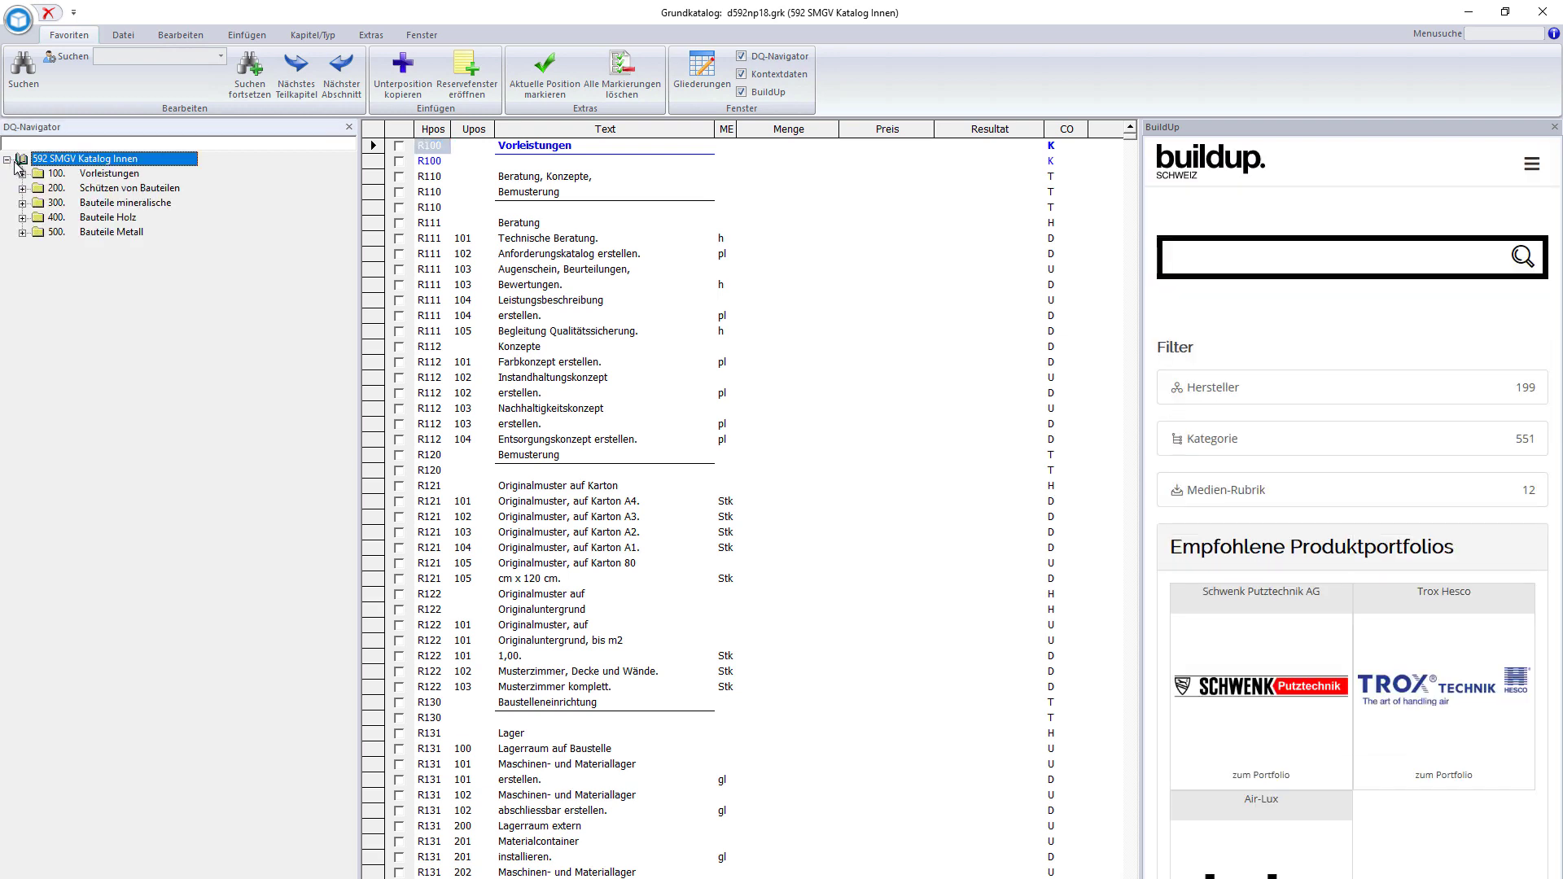
pyautogui.doubleClick(107, 174)
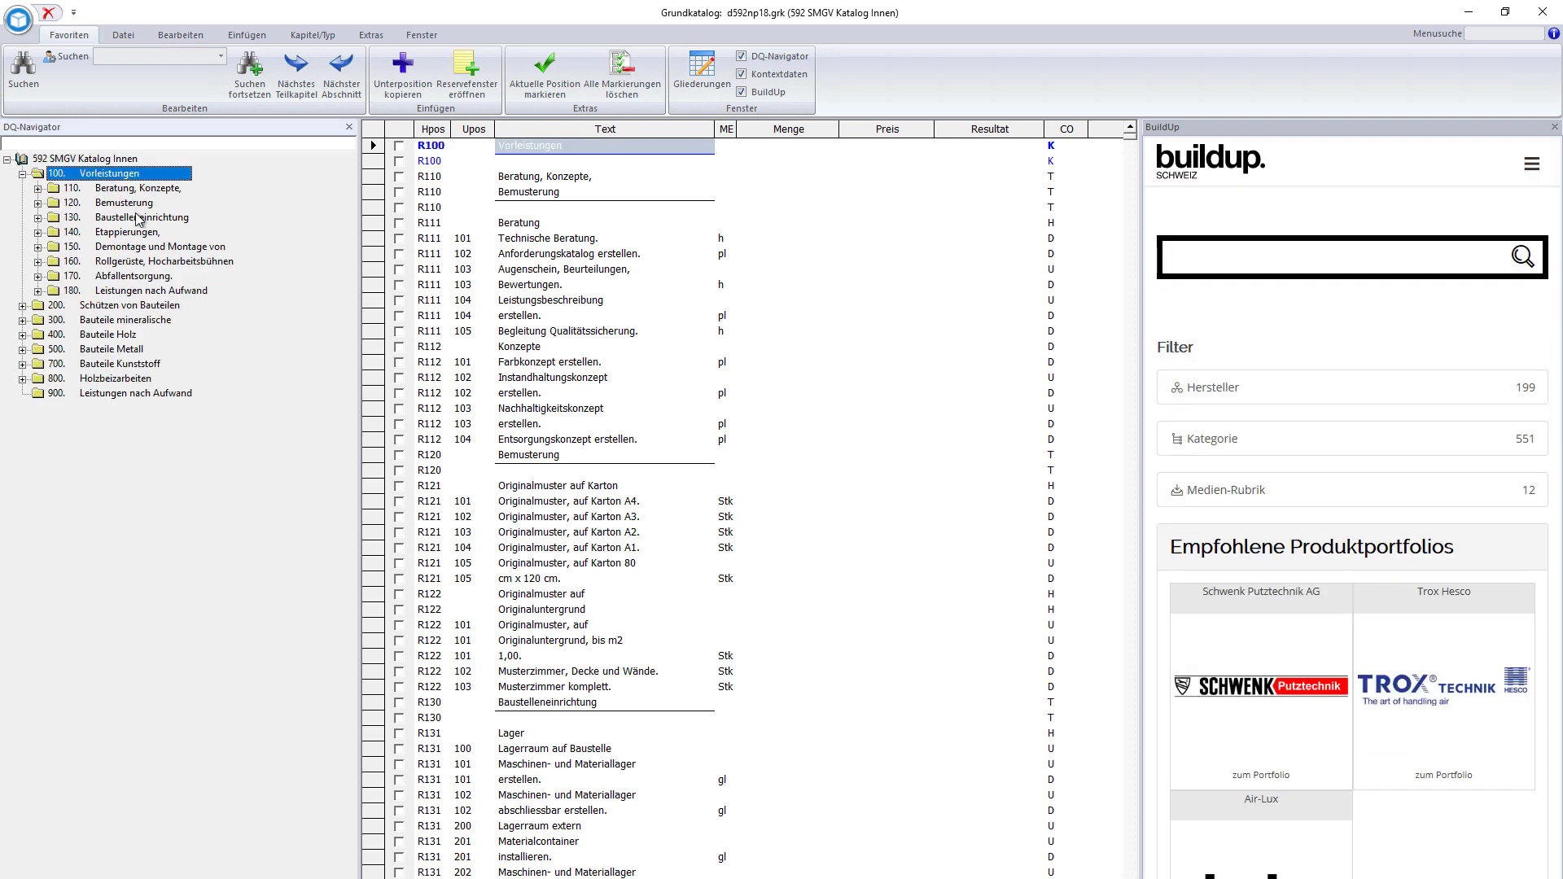
pyautogui.click(73, 205)
pyautogui.doubleClick(74, 205)
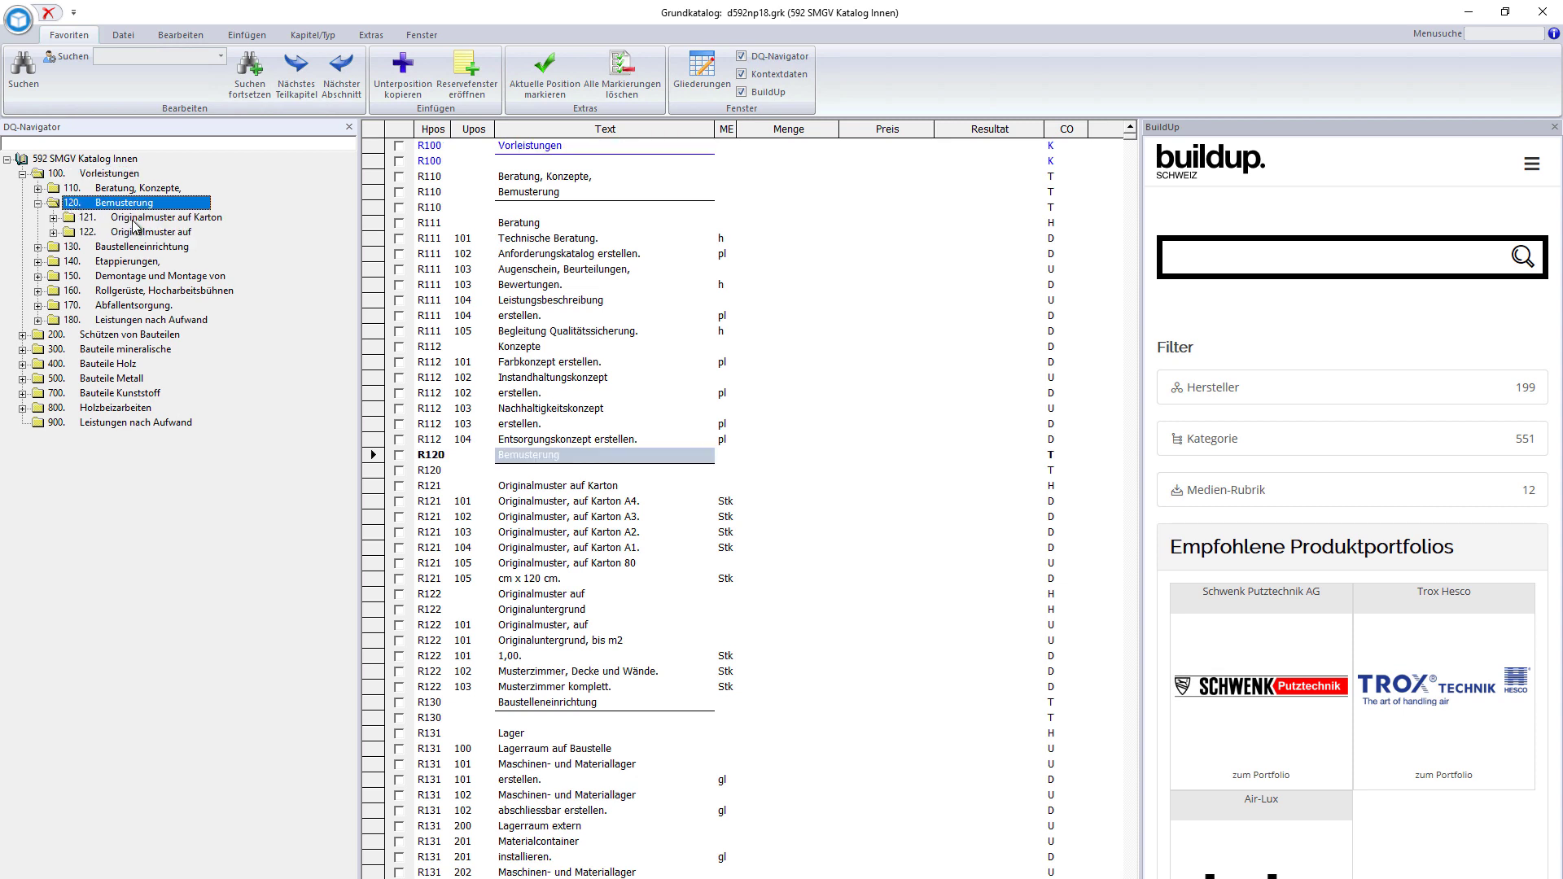
pyautogui.doubleClick(135, 221)
pyautogui.click(135, 247)
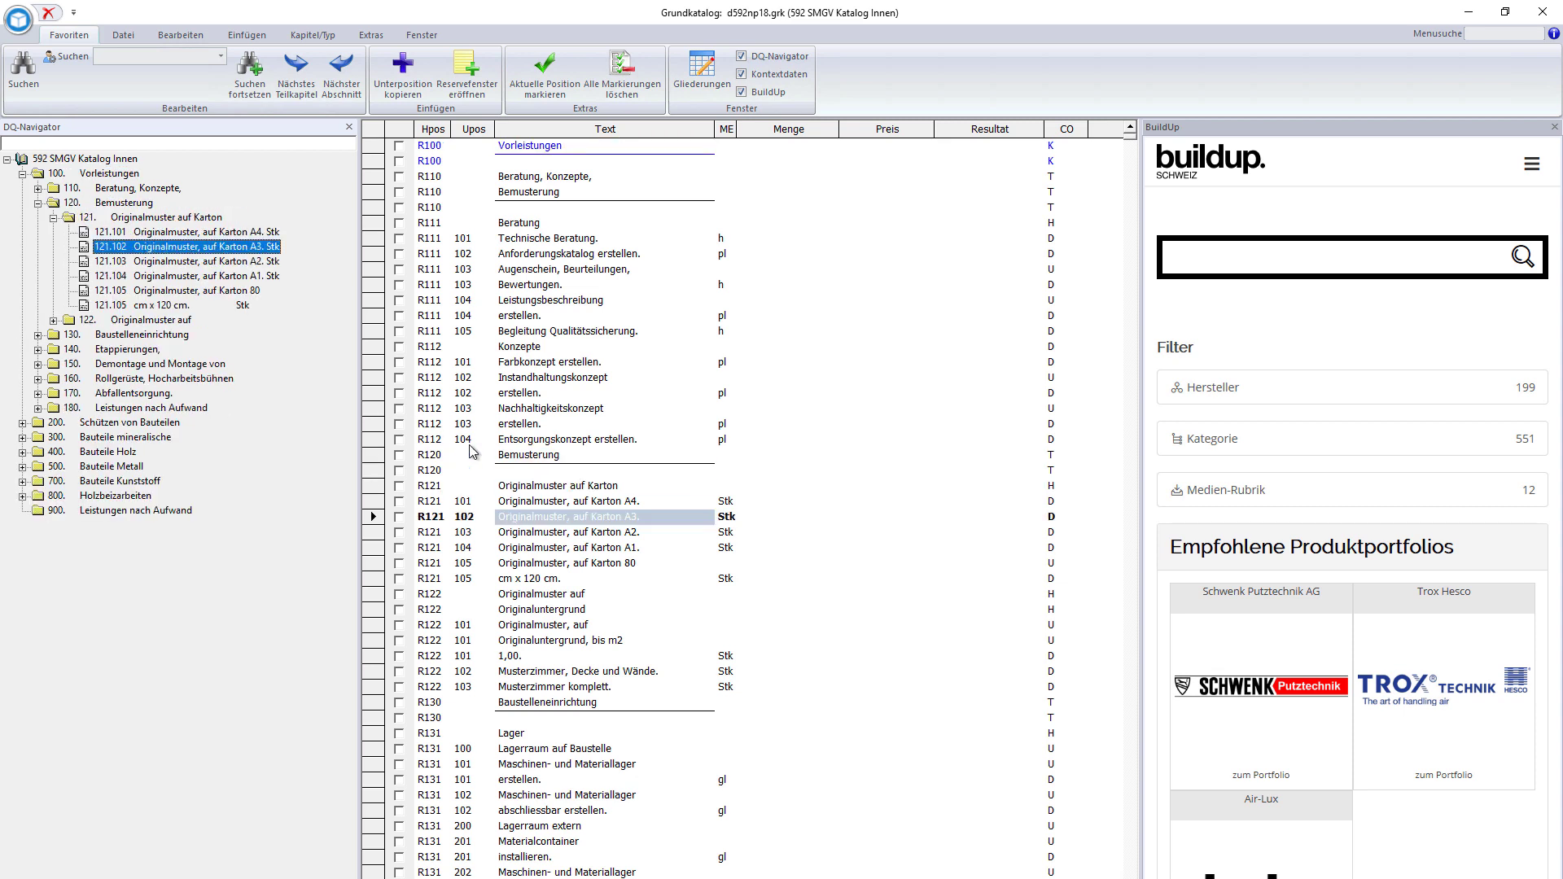
# - Price position R121 102 at 3 pieces × 80.00
pyautogui.click(757, 517)
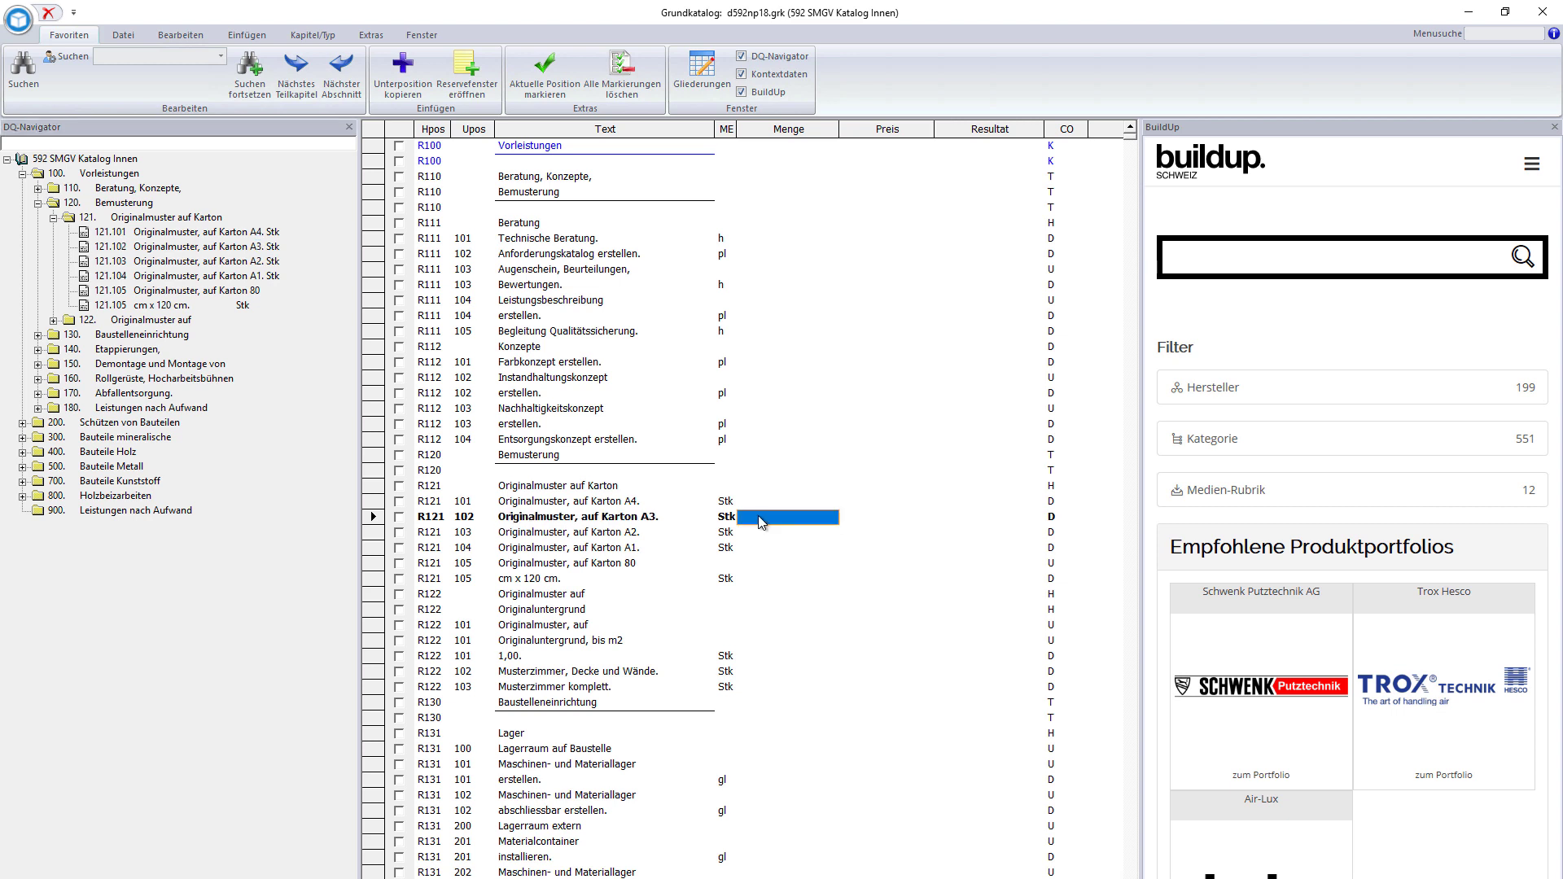
pyautogui.write('3')
pyautogui.press('Return')
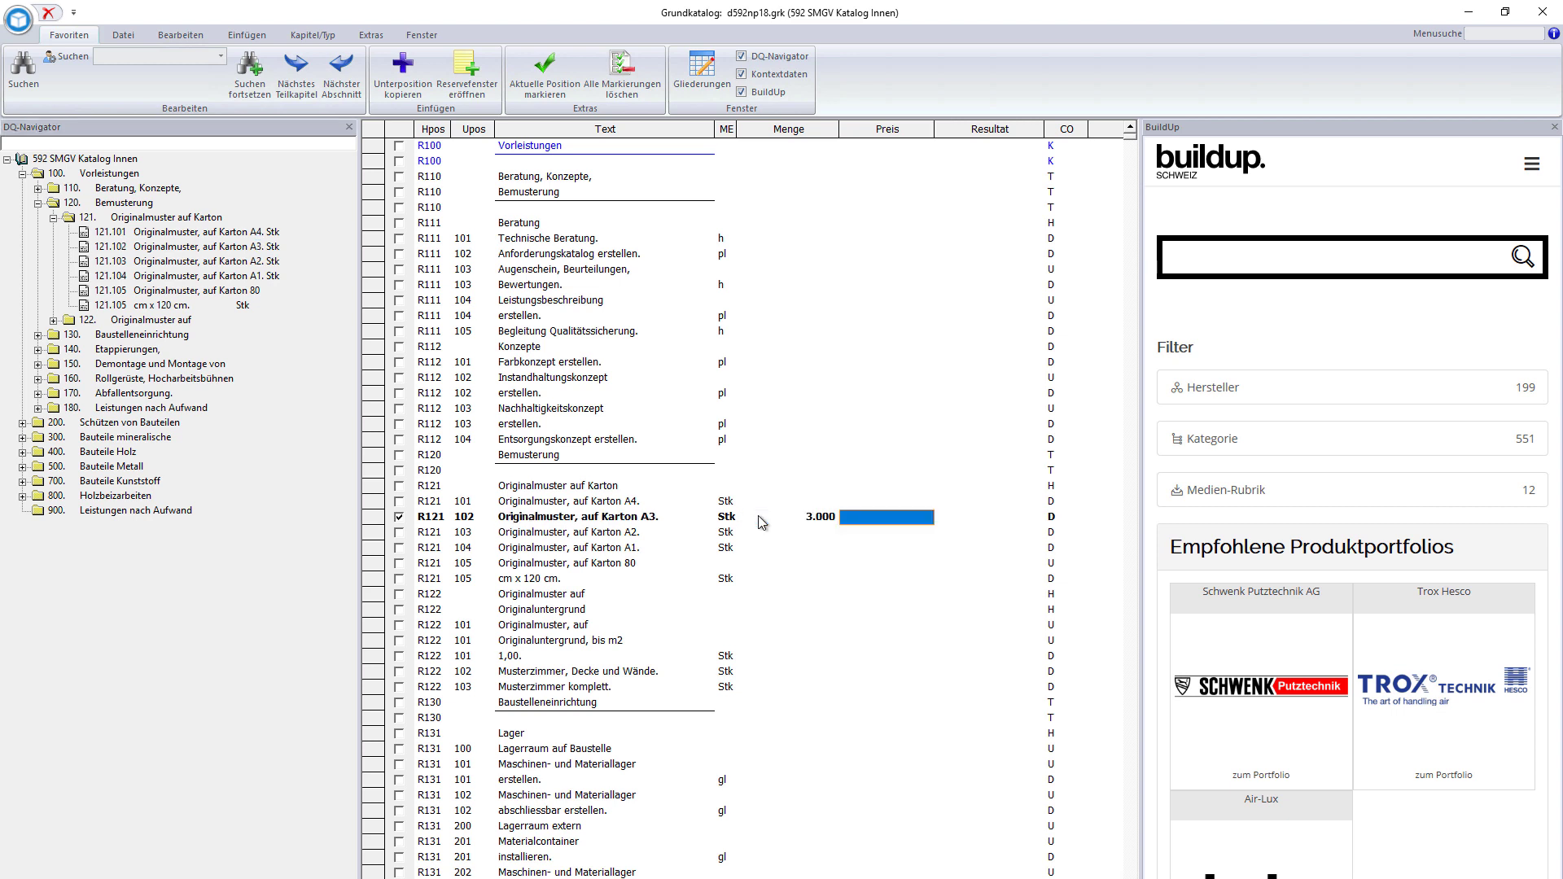
pyautogui.write('80')
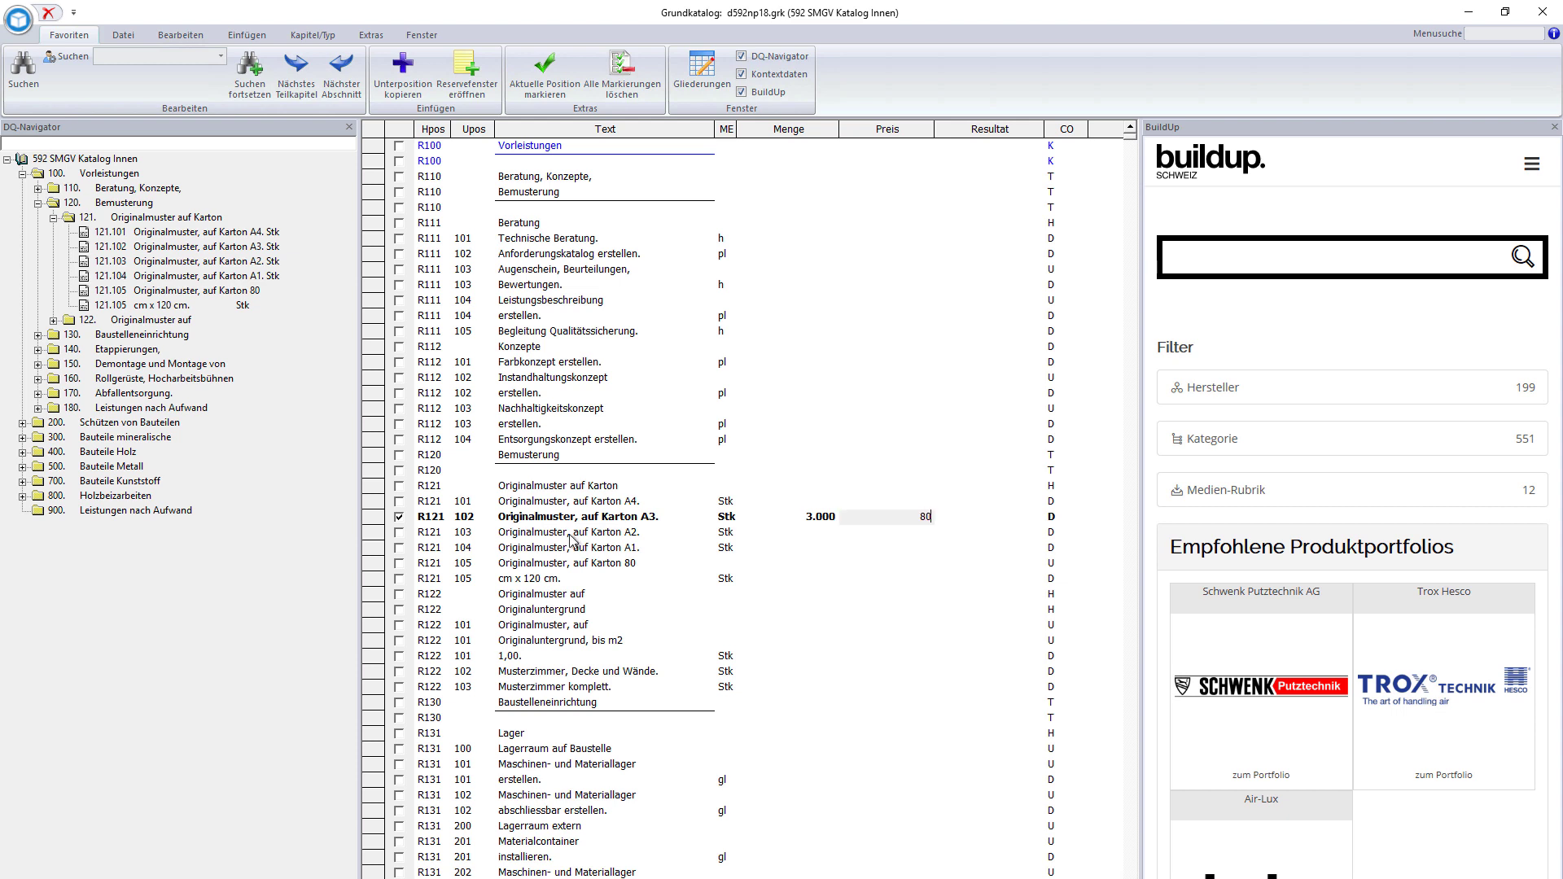
pyautogui.click(570, 537)
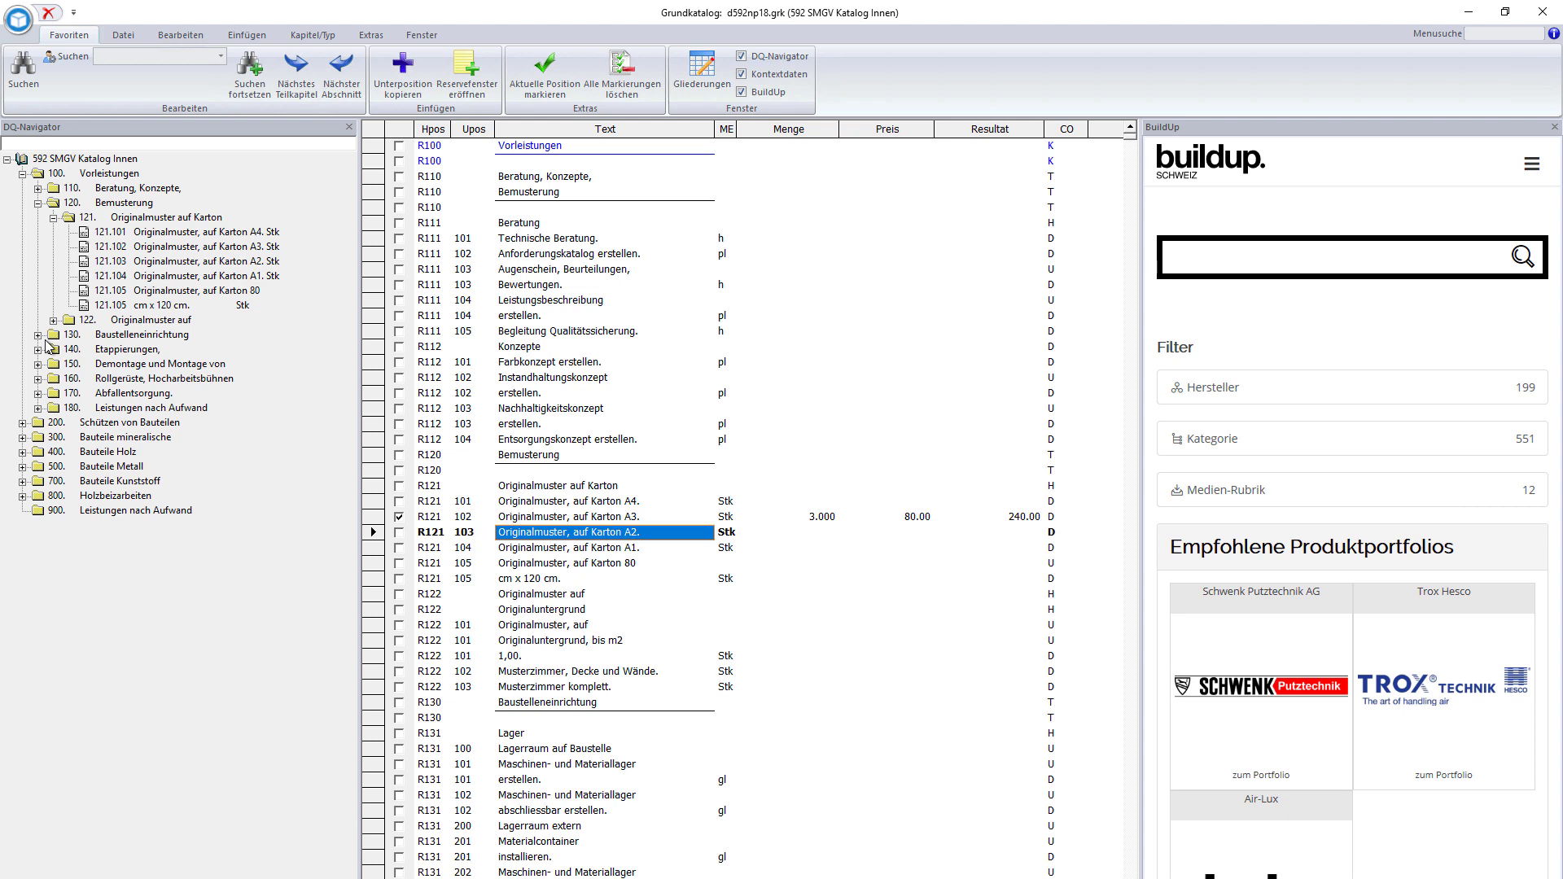
# - Add 211.101 vollständig verkleben. under 210 Flächen > 211 Boden hart at 100 m2 × 9.50
pyautogui.click(24, 423)
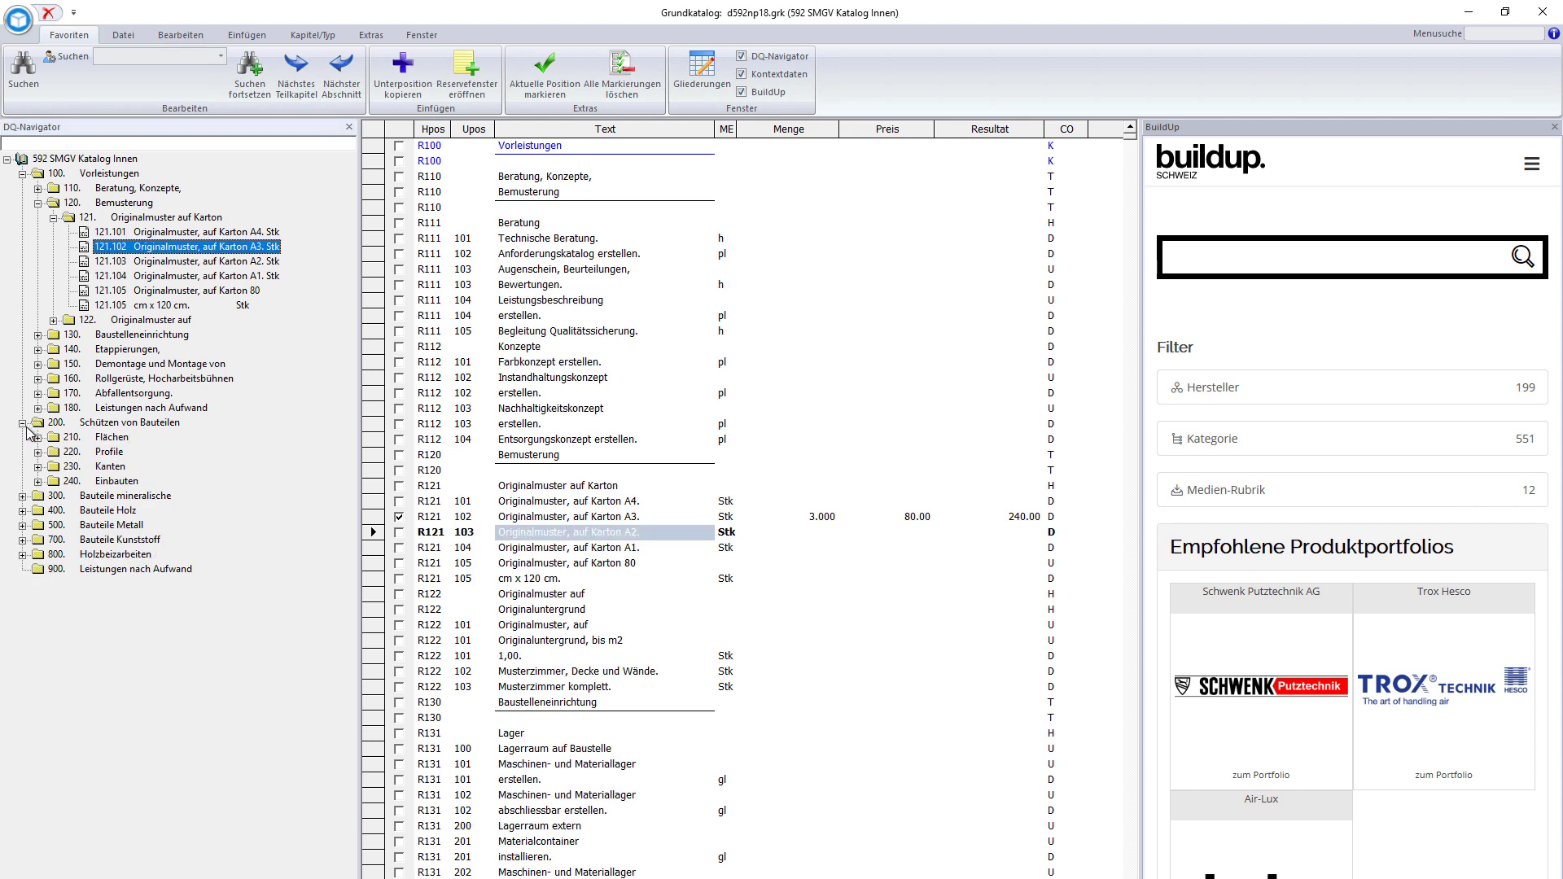
pyautogui.click(38, 437)
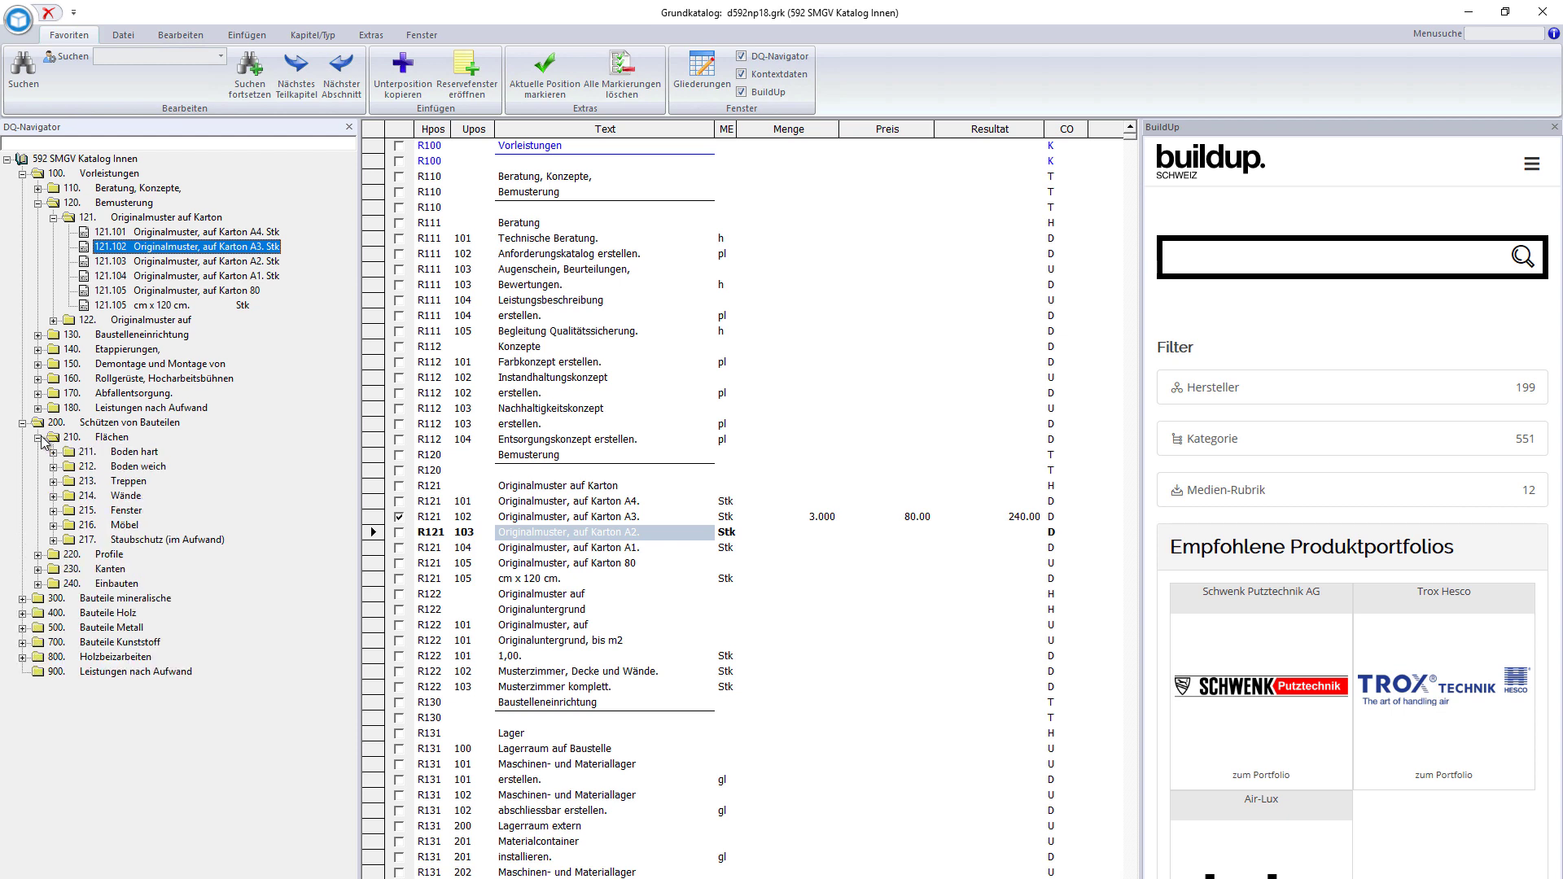
pyautogui.click(88, 452)
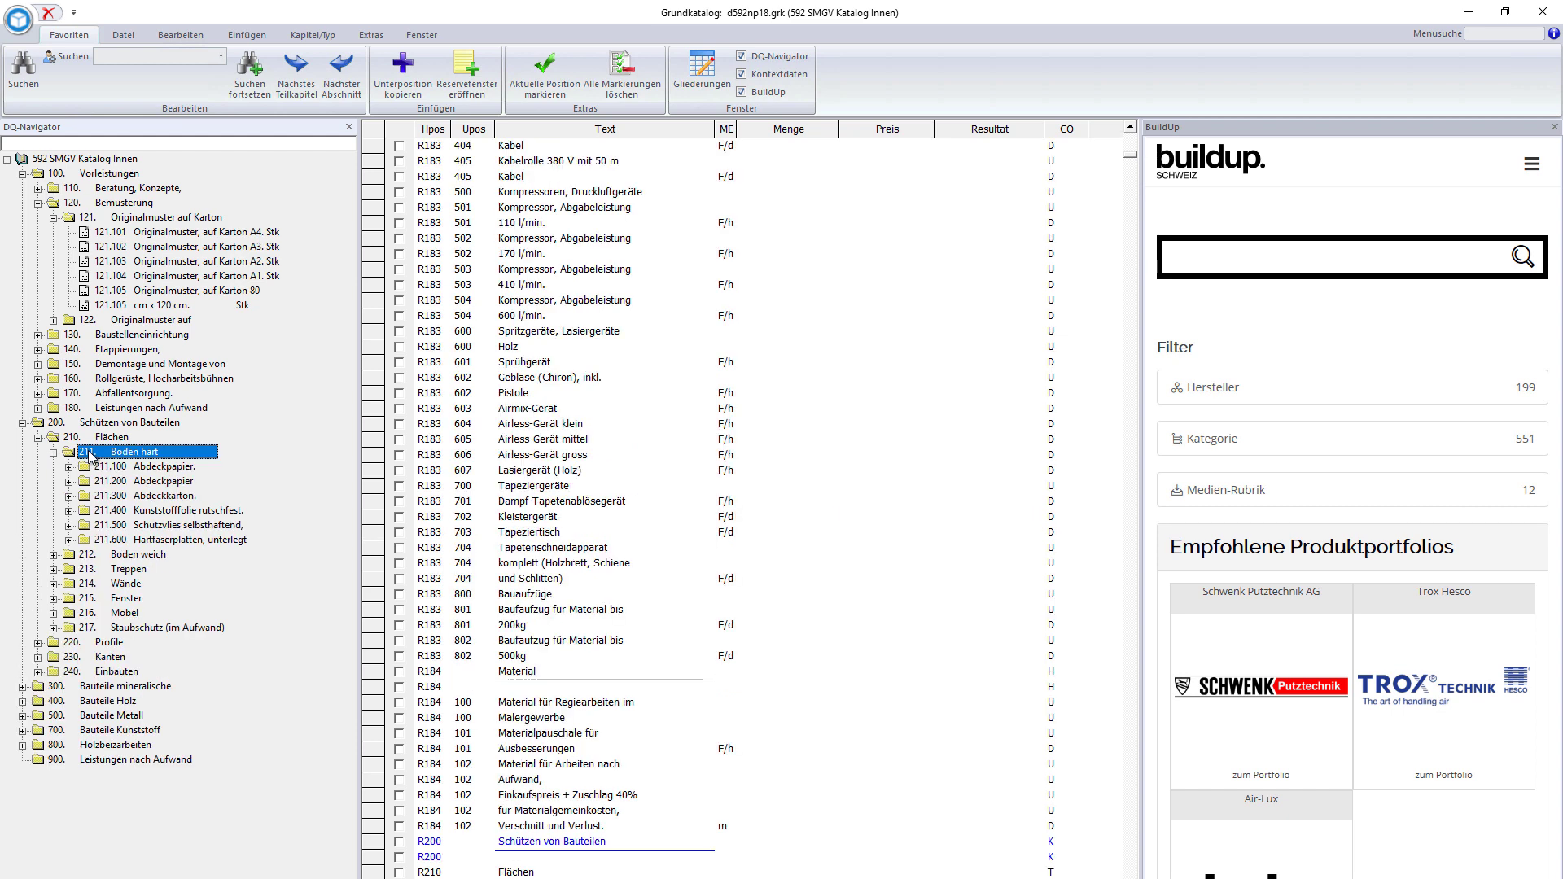
pyautogui.click(107, 467)
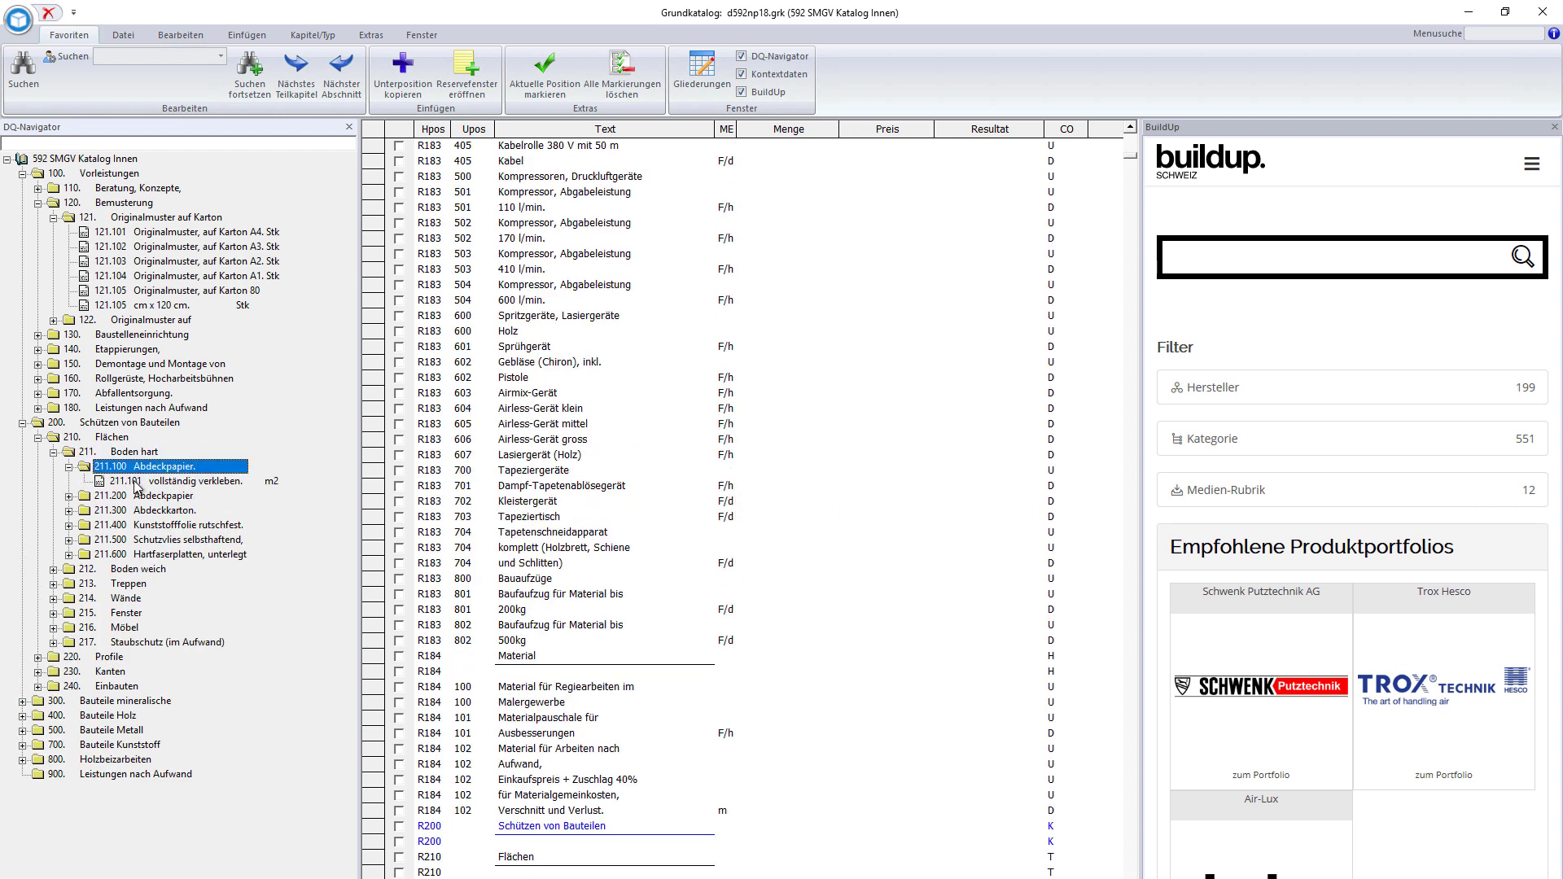
pyautogui.click(137, 481)
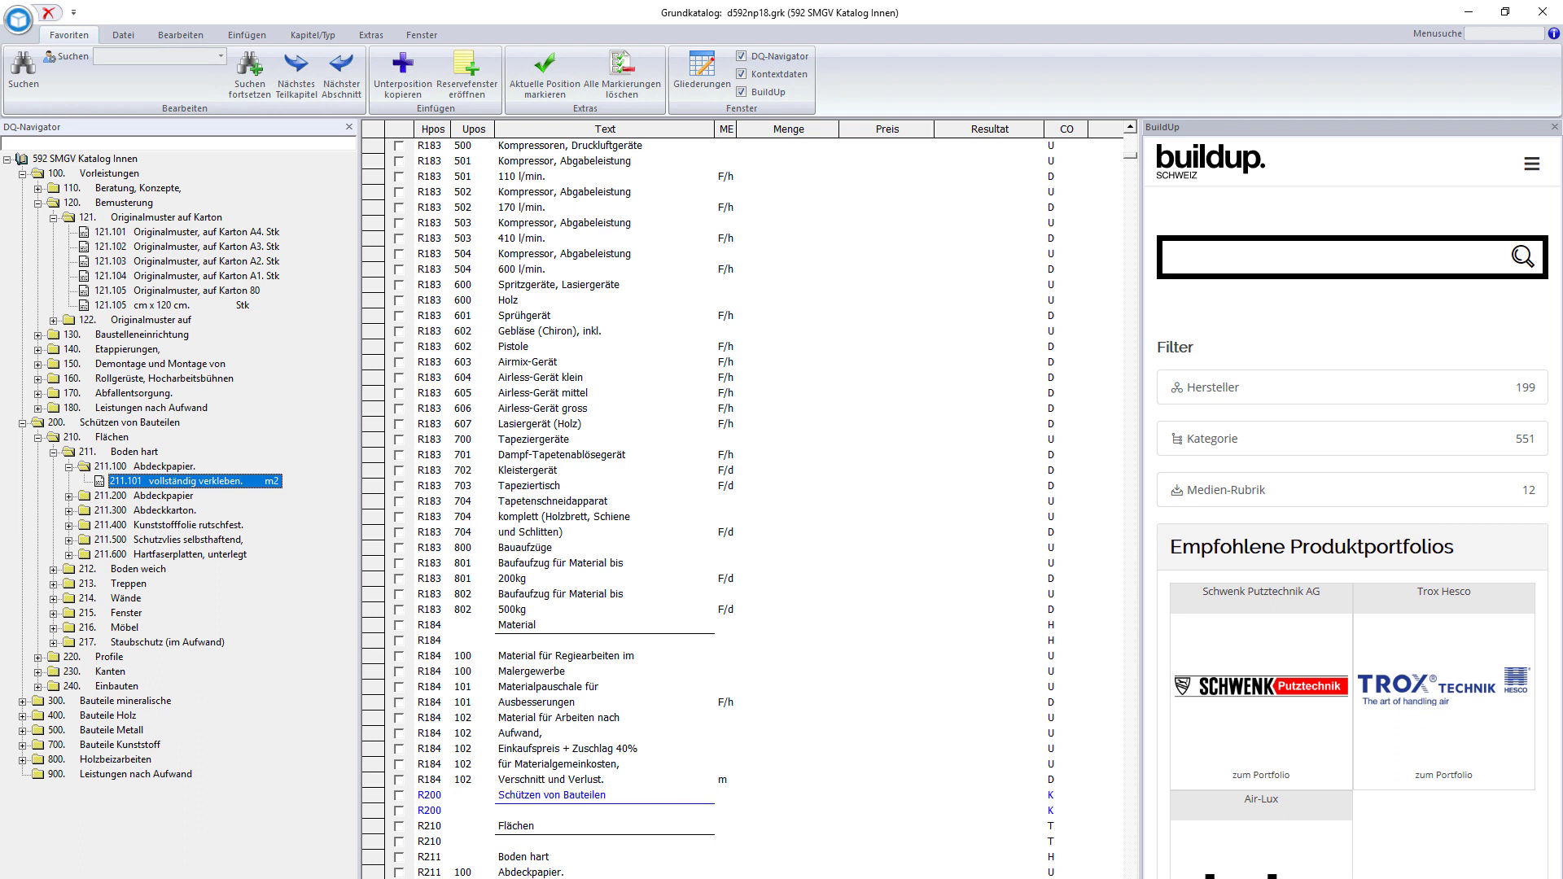
pyautogui.press('Return')
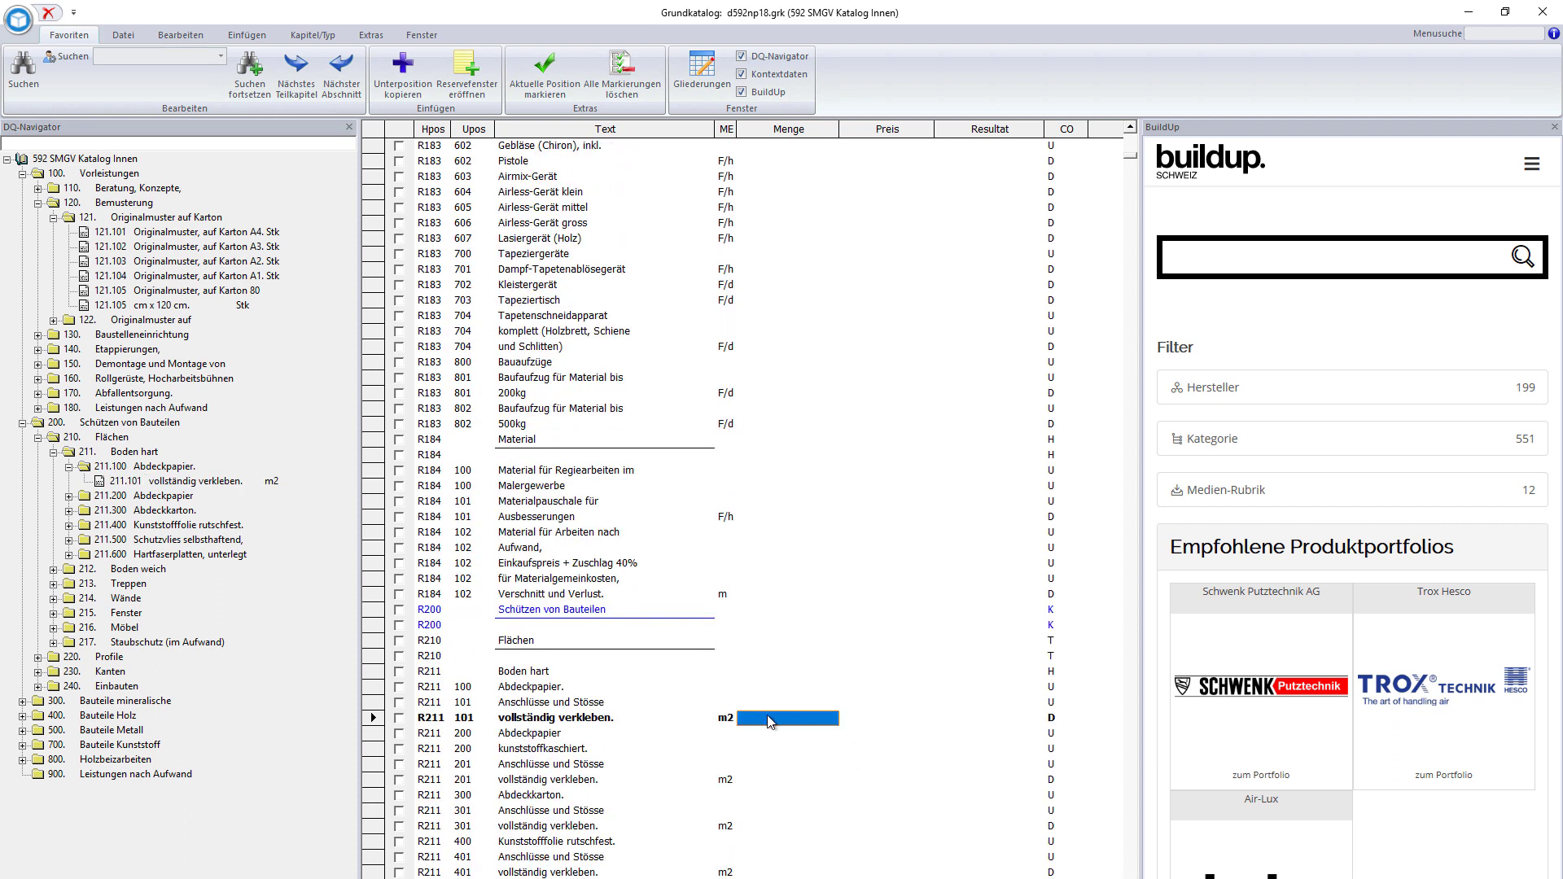
pyautogui.write('100')
pyautogui.press('Return')
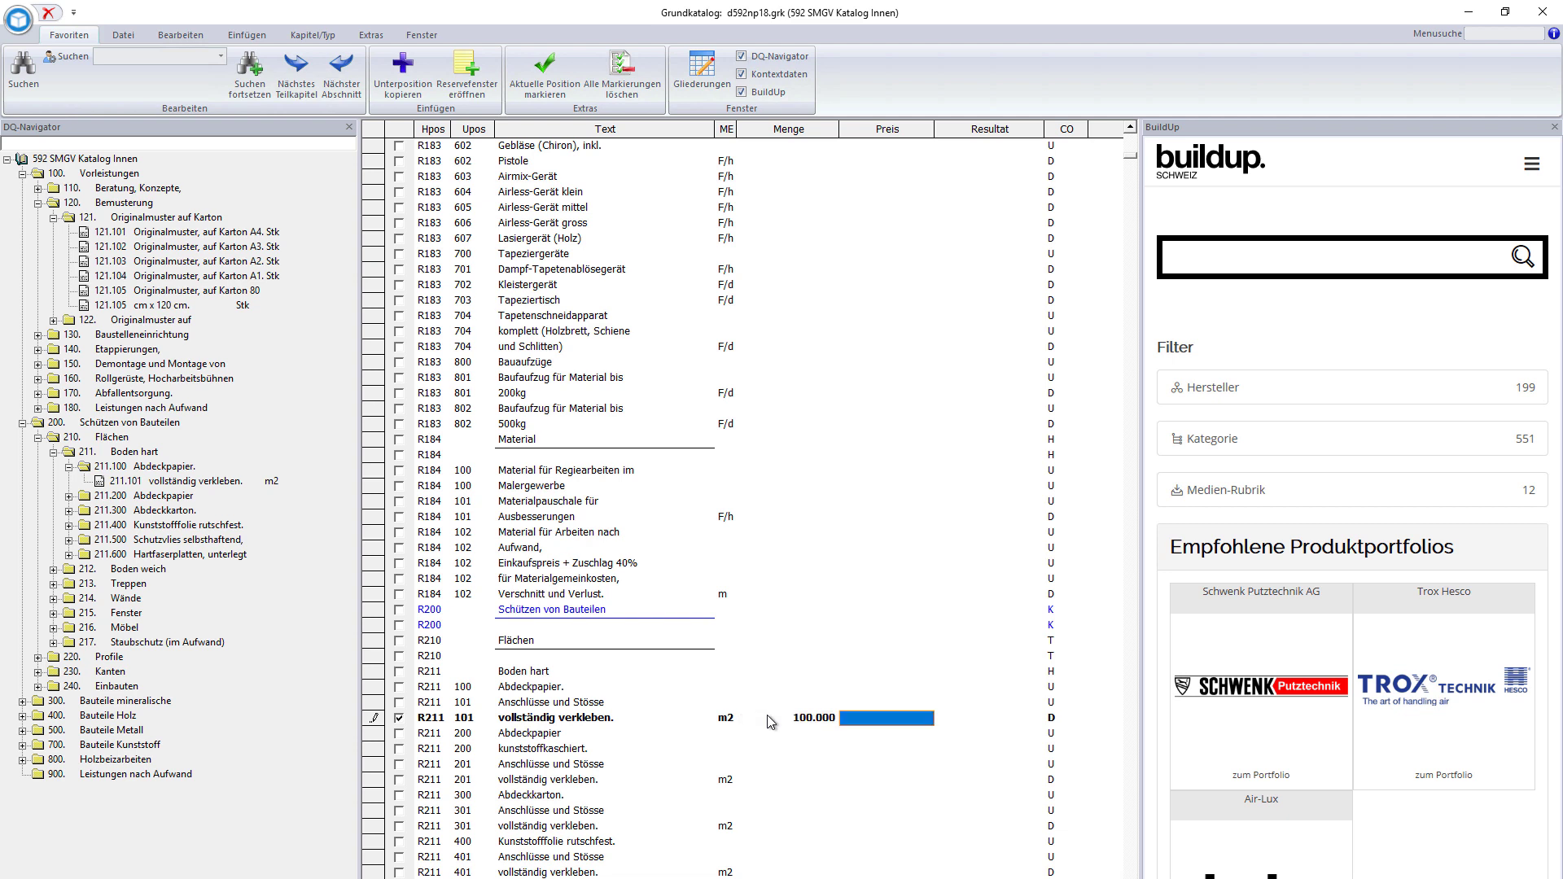
pyautogui.write('9.5')
pyautogui.click(769, 721)
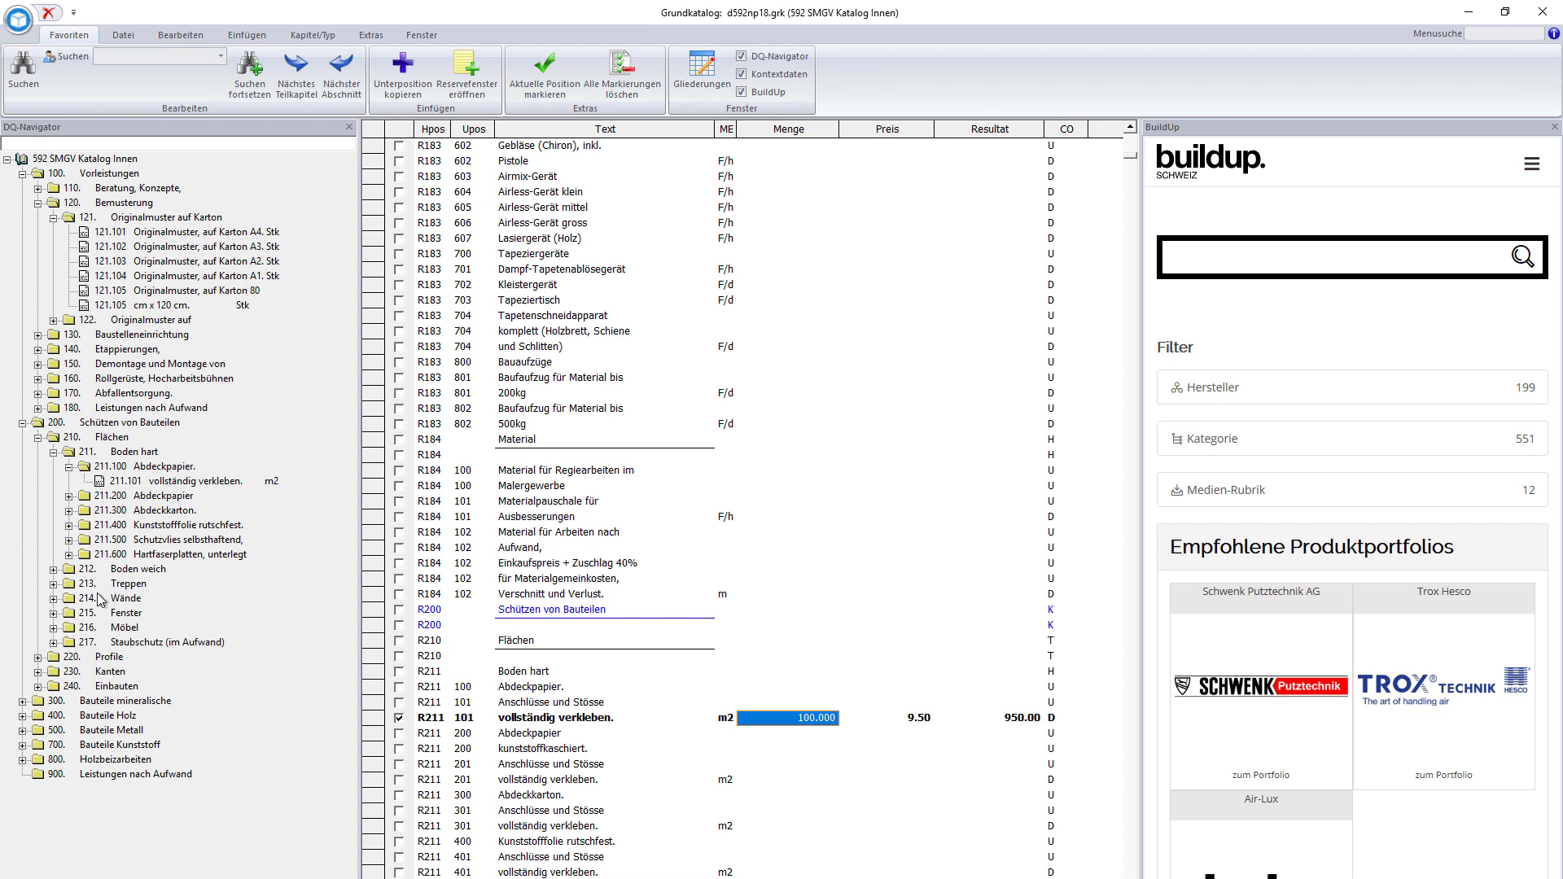
# - Add 230.104 randscharfe Farbkanten. under 230 Kanten at 250 m × 4.00
pyautogui.doubleClick(73, 672)
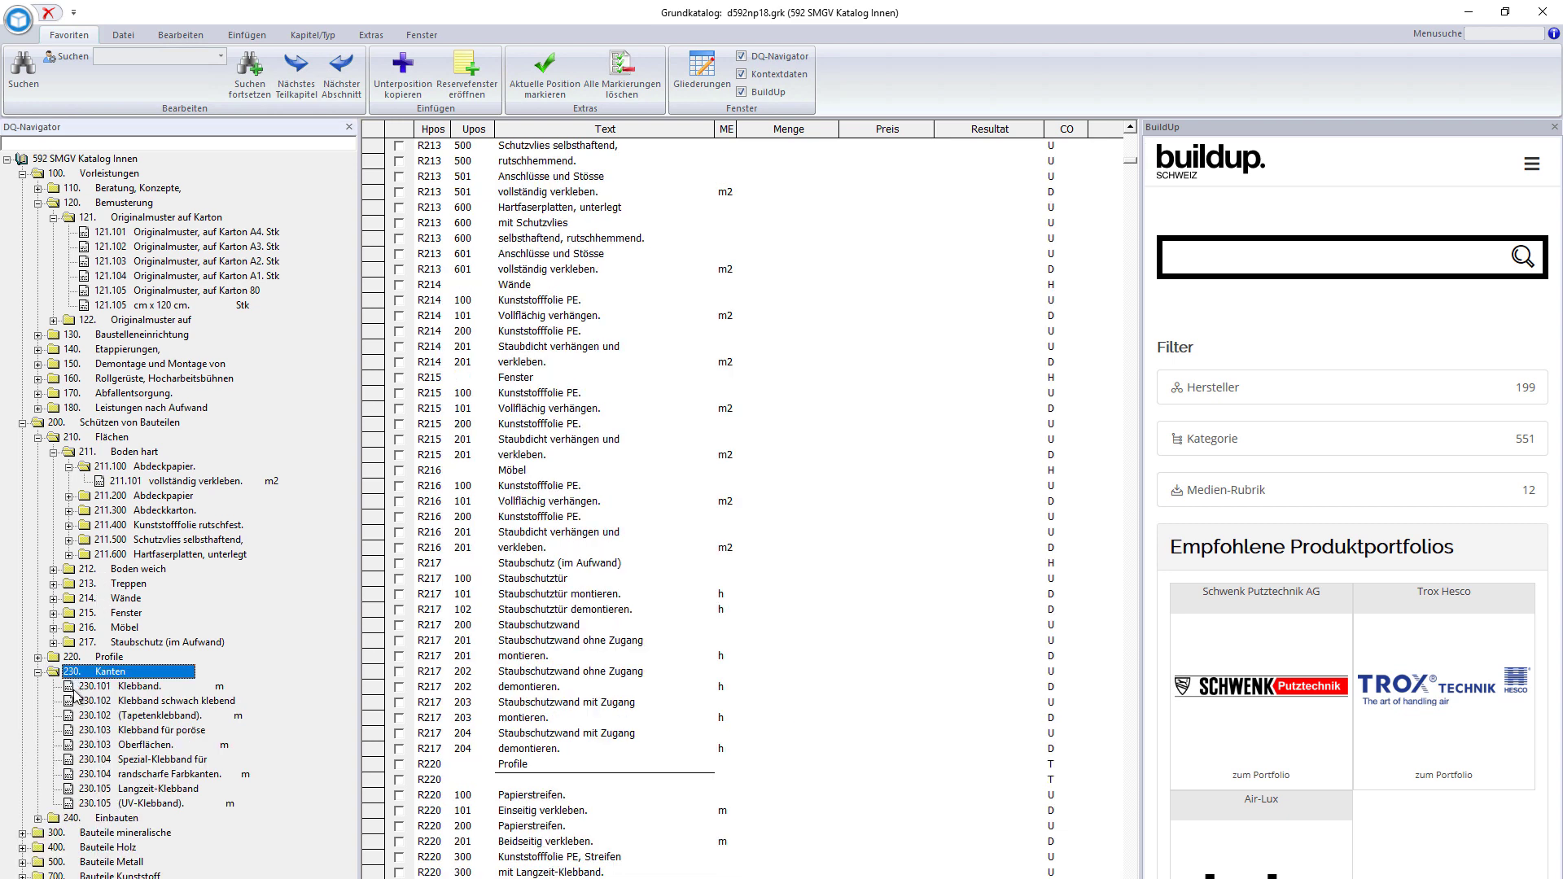
pyautogui.doubleClick(128, 774)
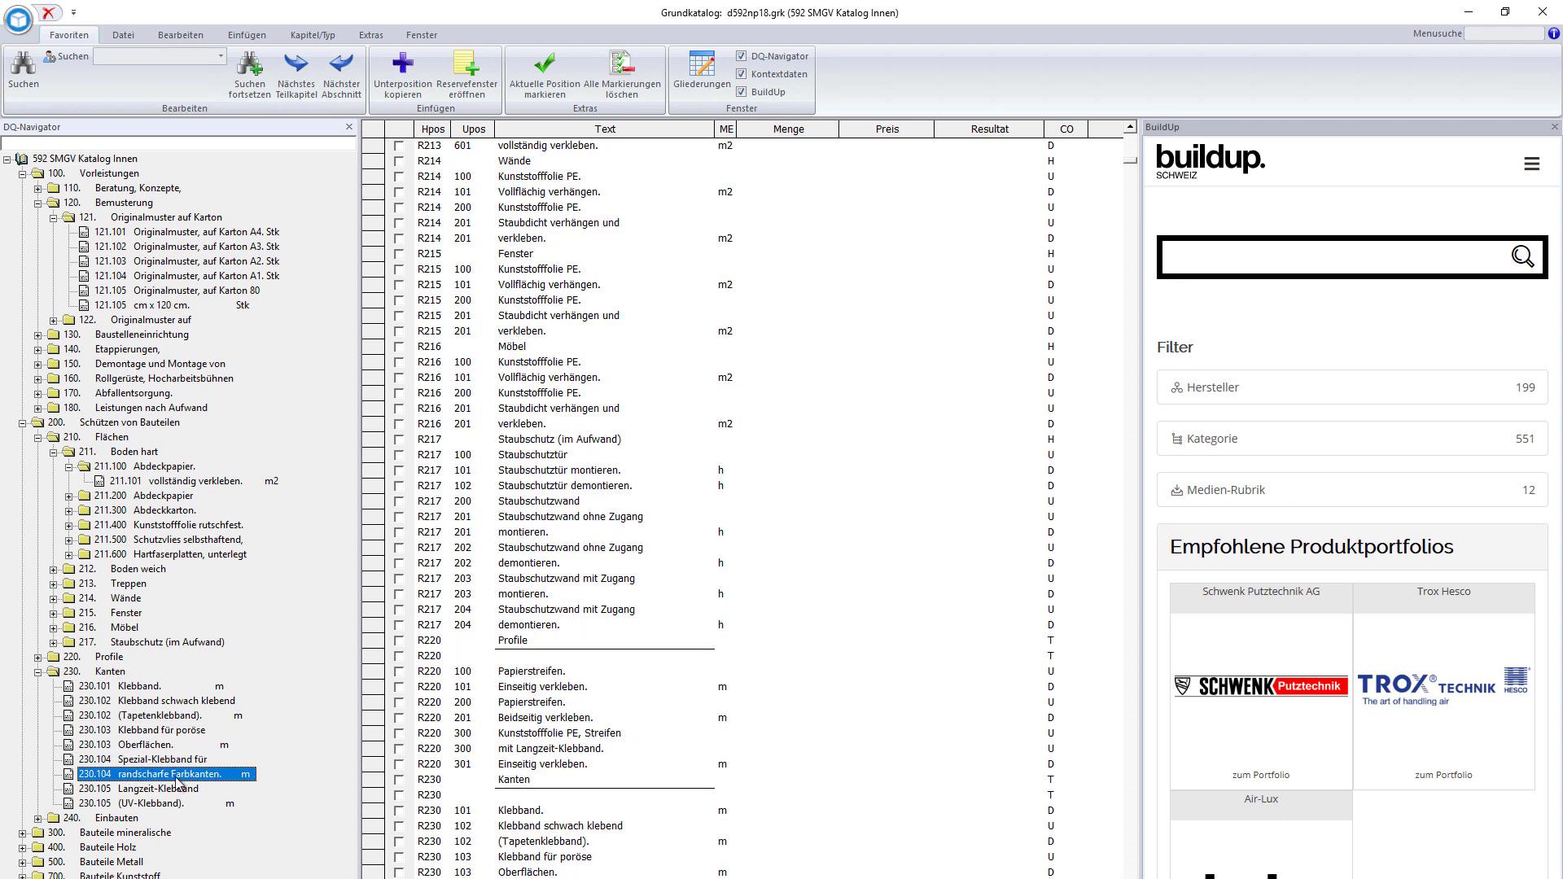
pyautogui.scroll(-1, 615, 841)
pyautogui.scroll(-2, 615, 841)
pyautogui.click(773, 764)
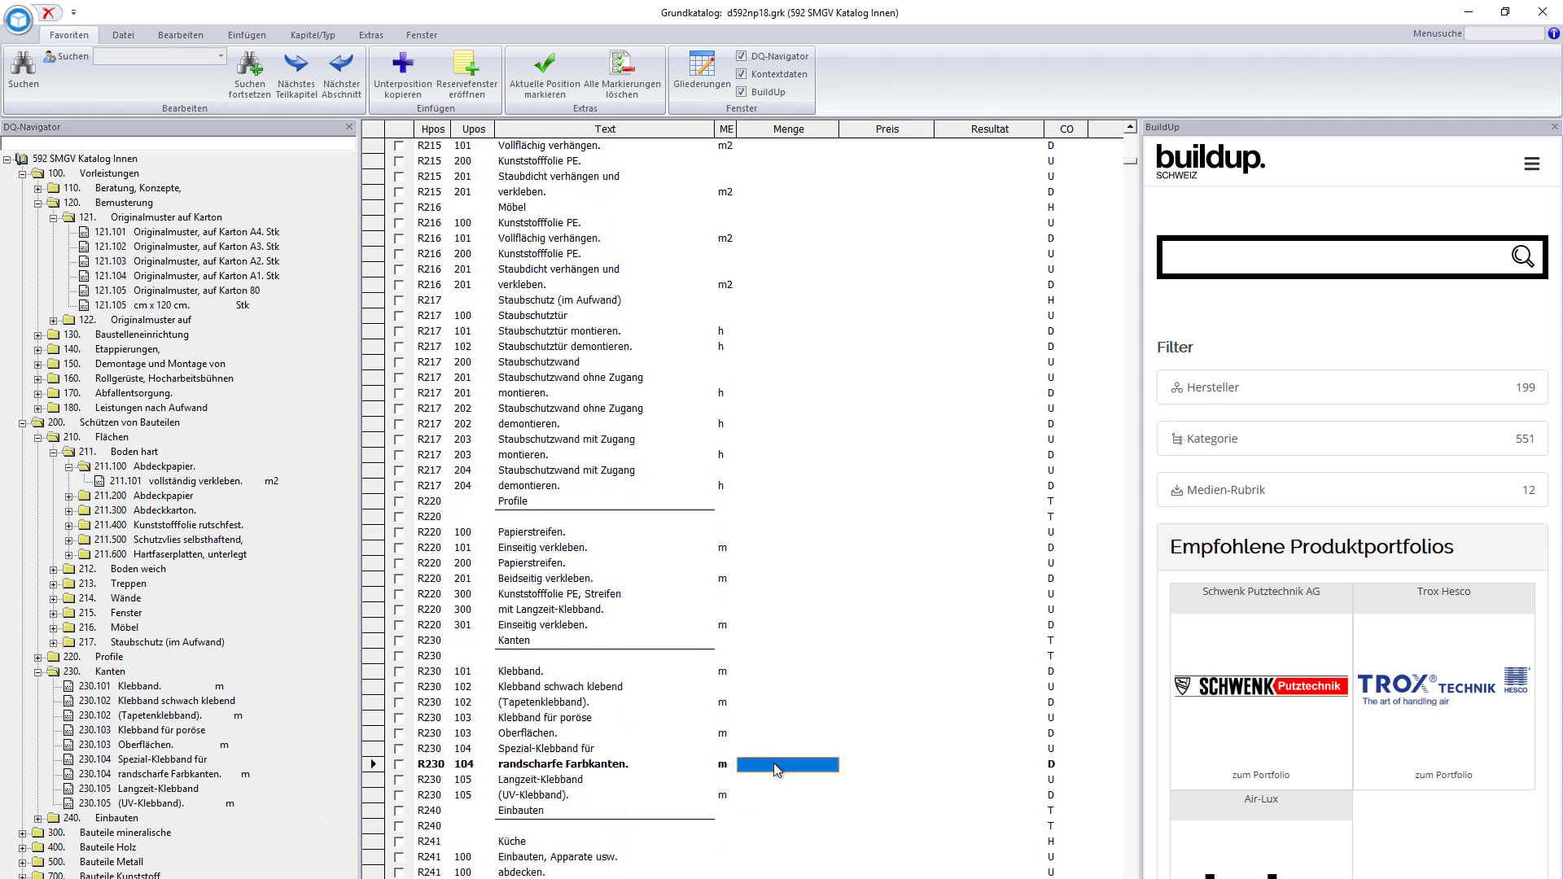
pyautogui.write('250')
pyautogui.press('Return')
pyautogui.write('4')
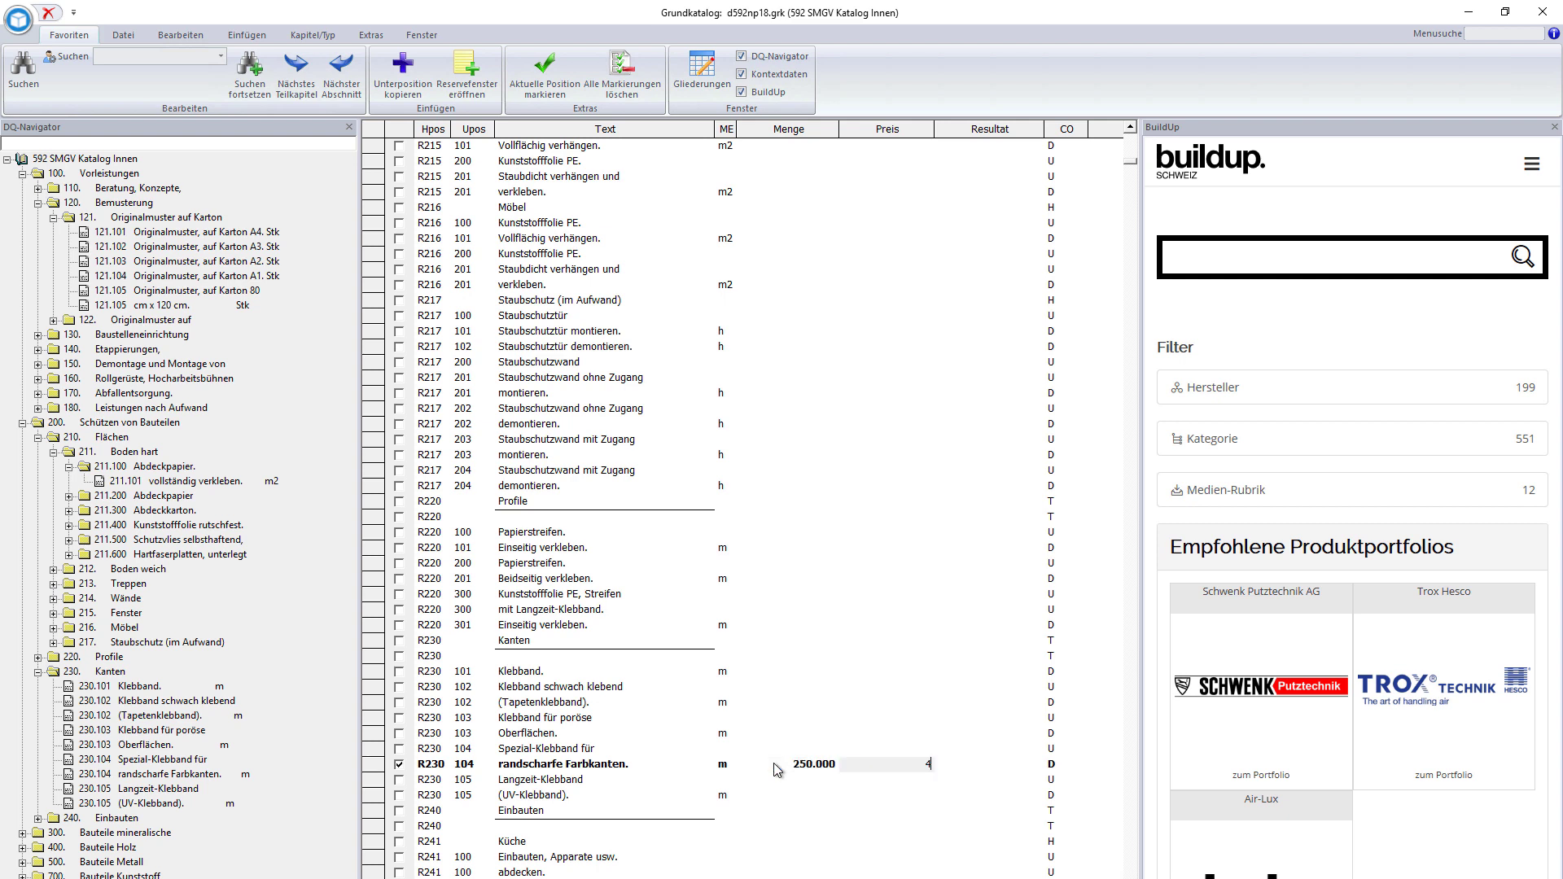
pyautogui.press('Return')
pyautogui.click(777, 765)
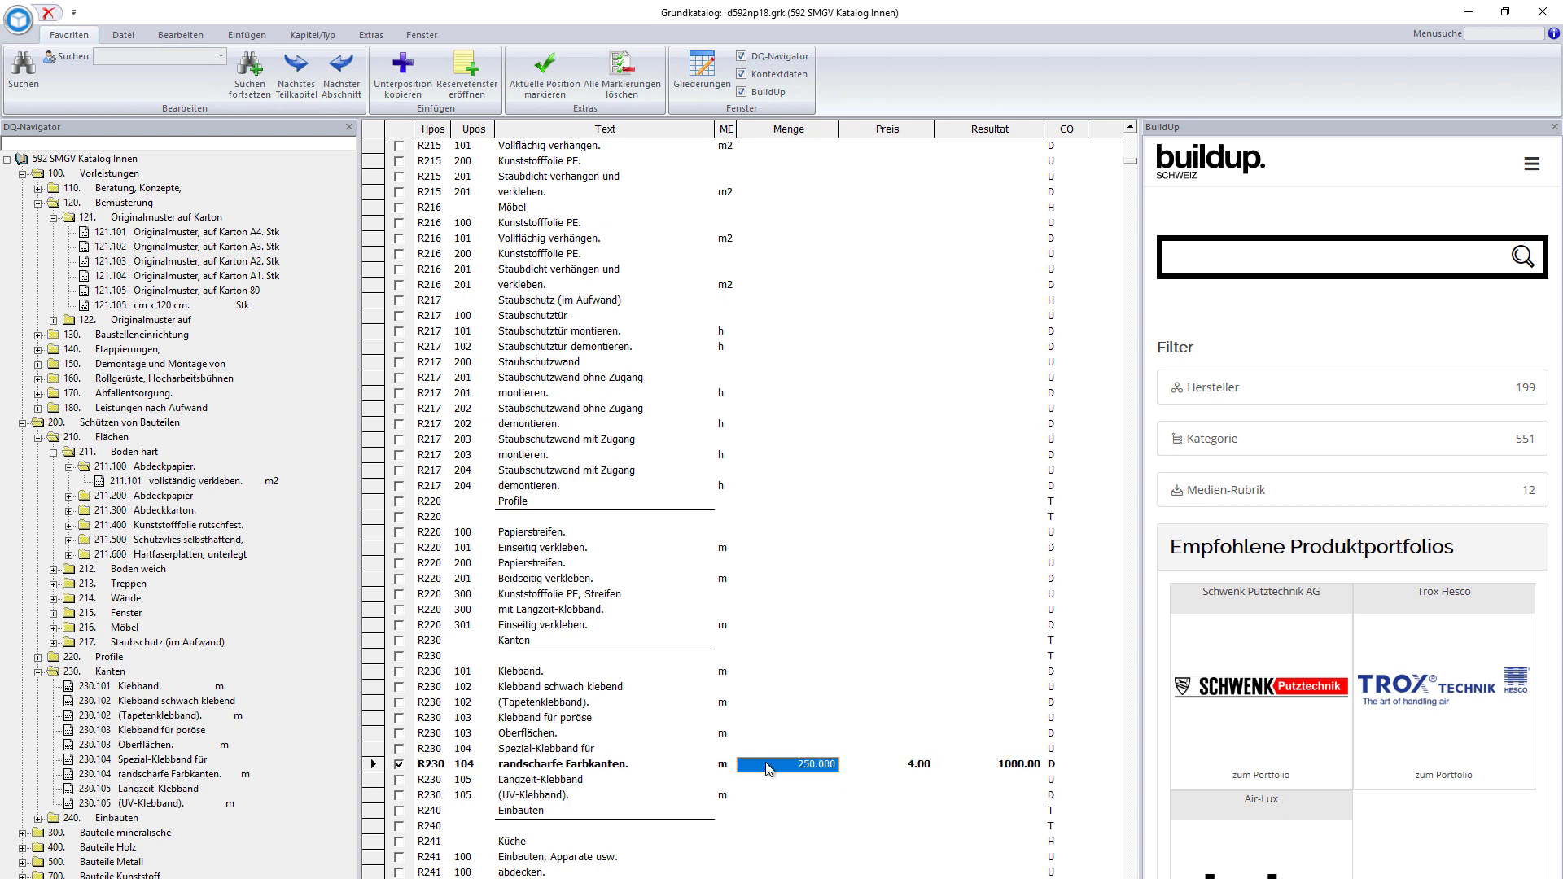
# - Navigate to 300 > 310 Decken > 311 Strukturklasse I > 311.100 Vorarbeiten
pyautogui.doubleClick(97, 836)
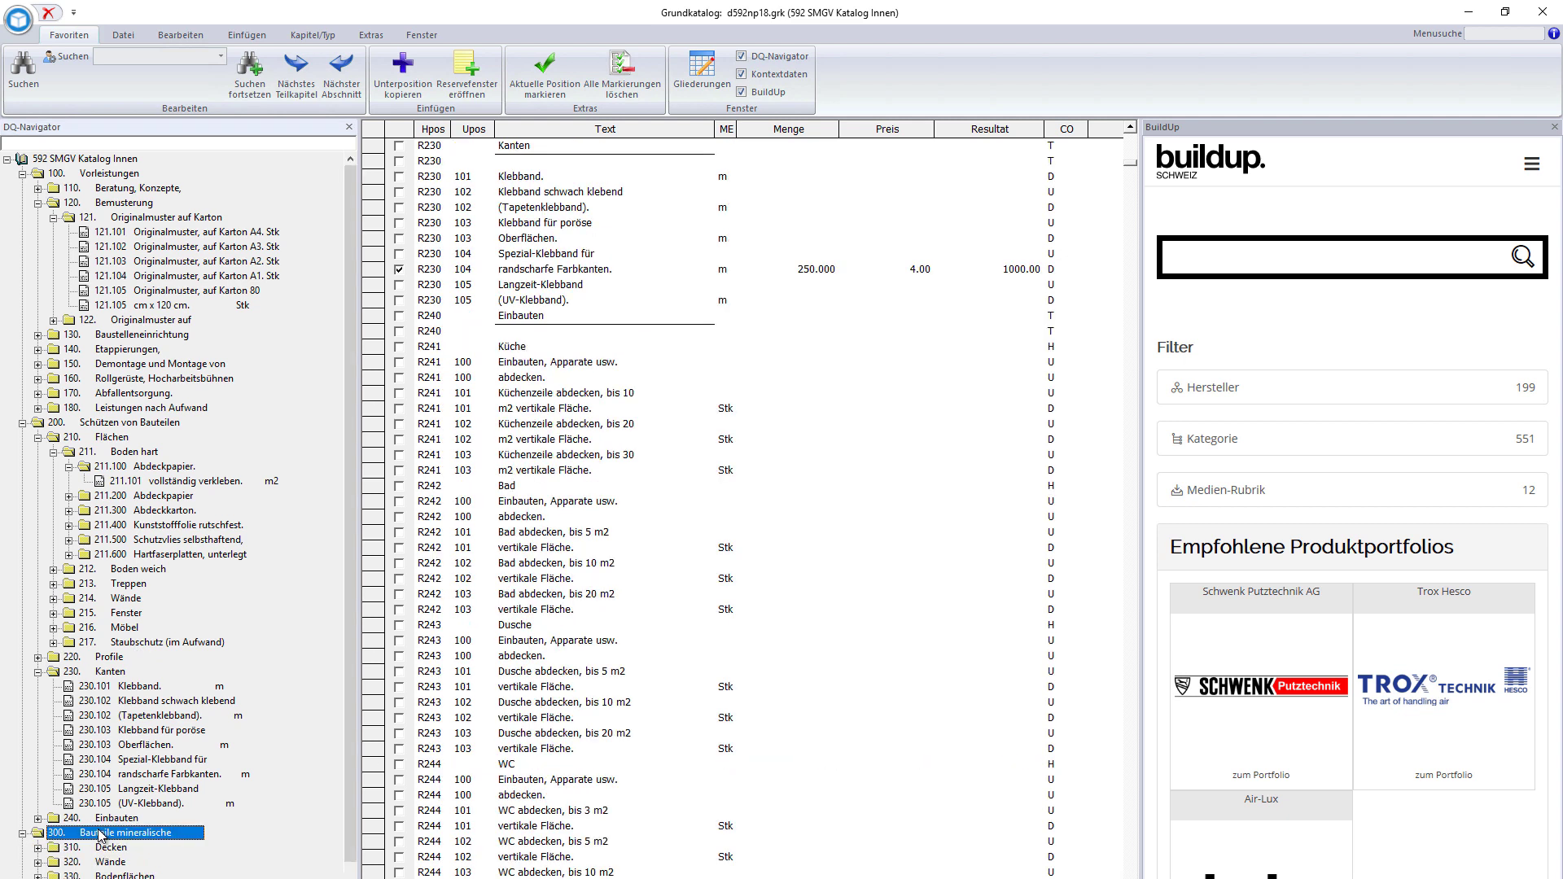
pyautogui.doubleClick(105, 791)
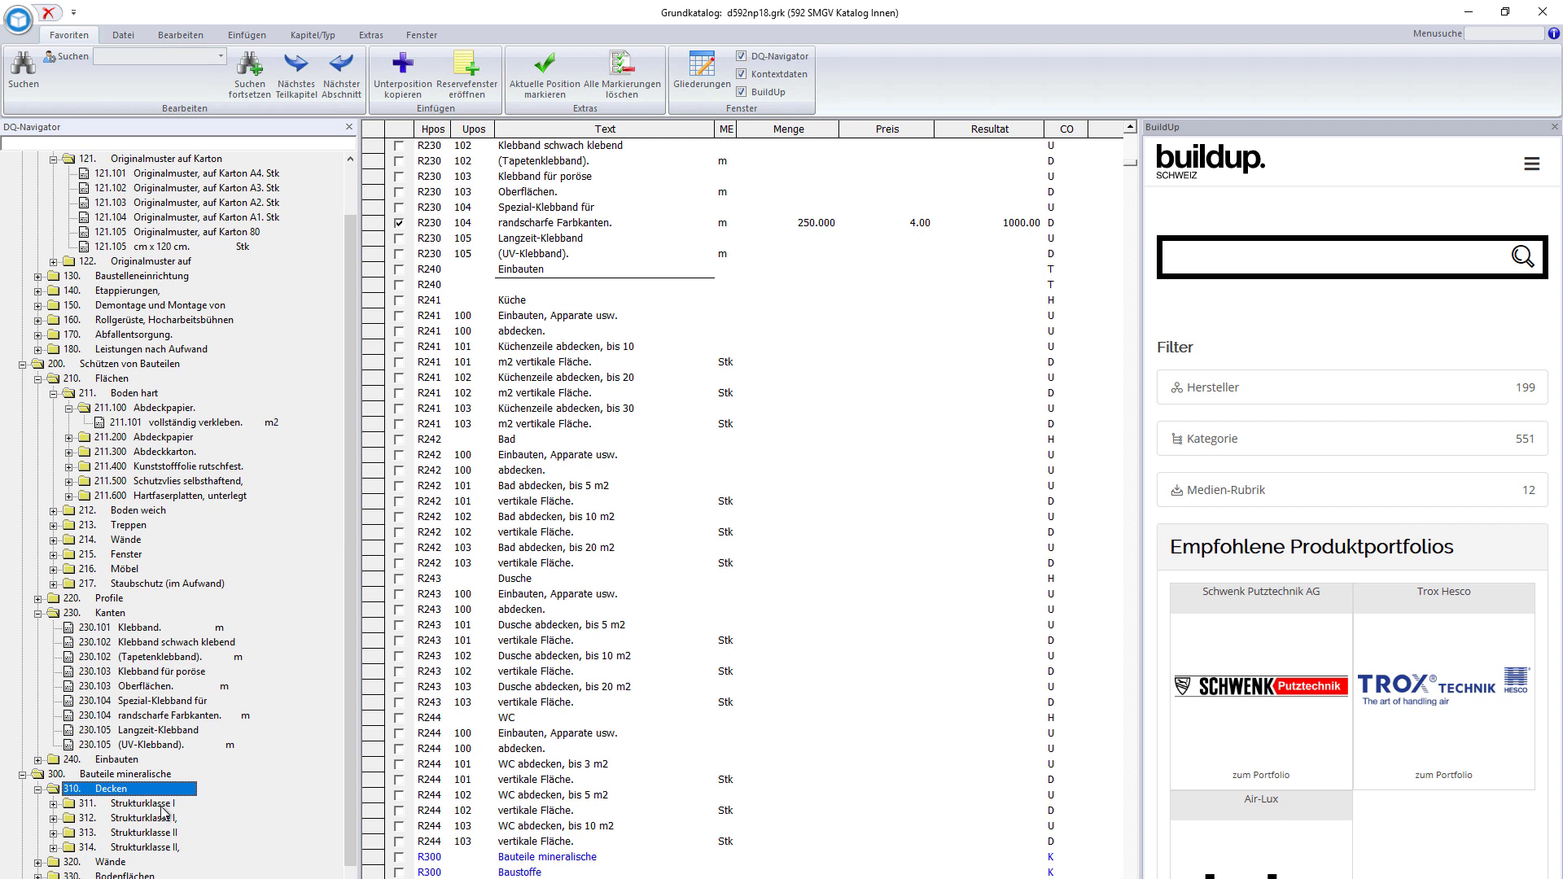
pyautogui.doubleClick(162, 805)
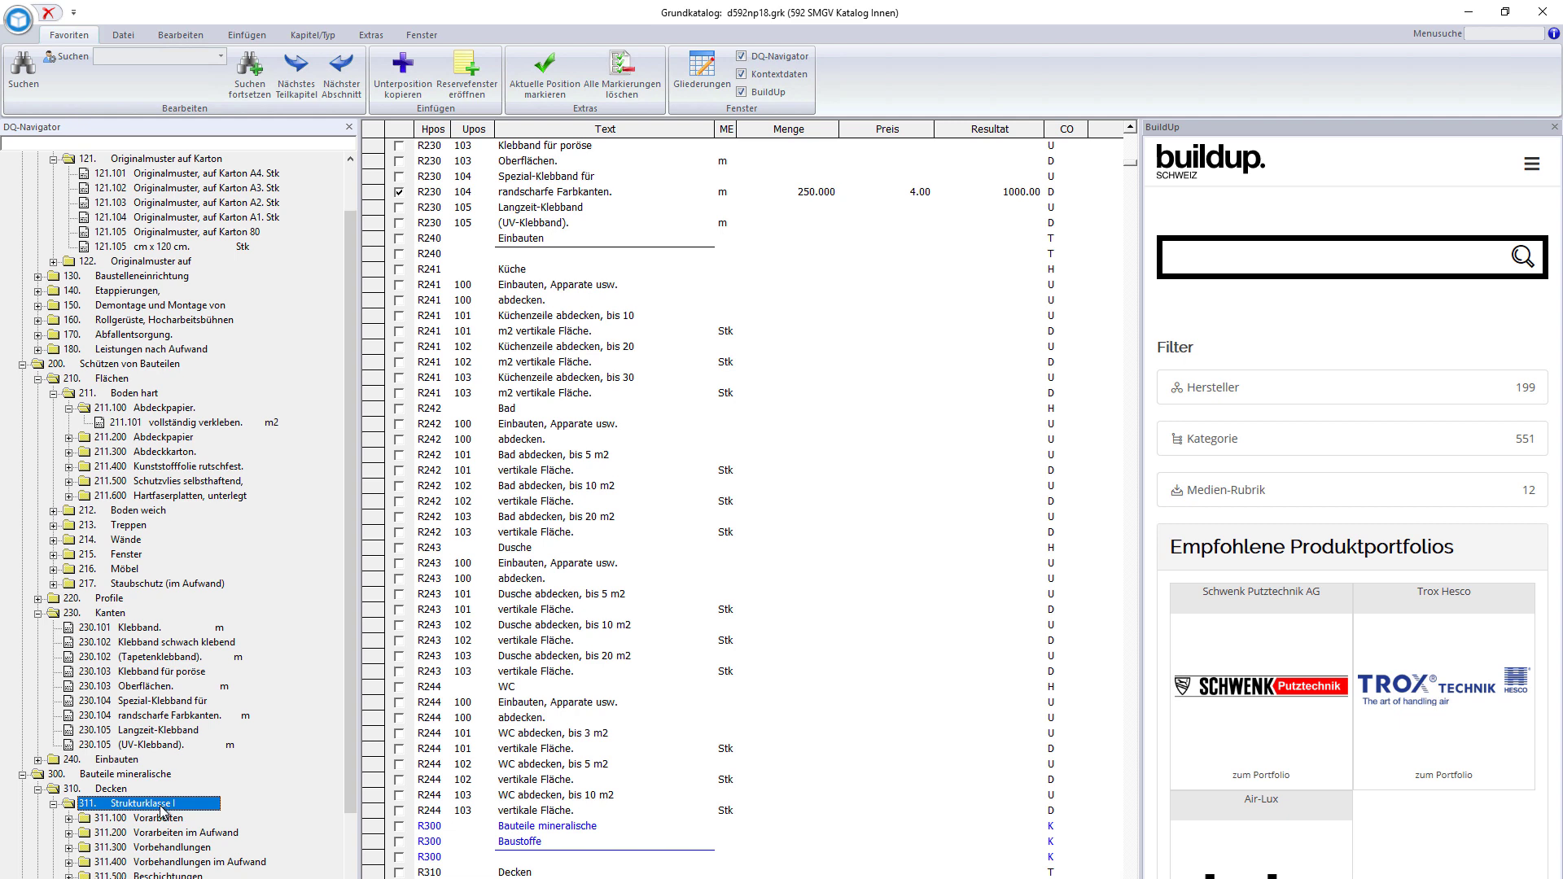
pyautogui.doubleClick(161, 817)
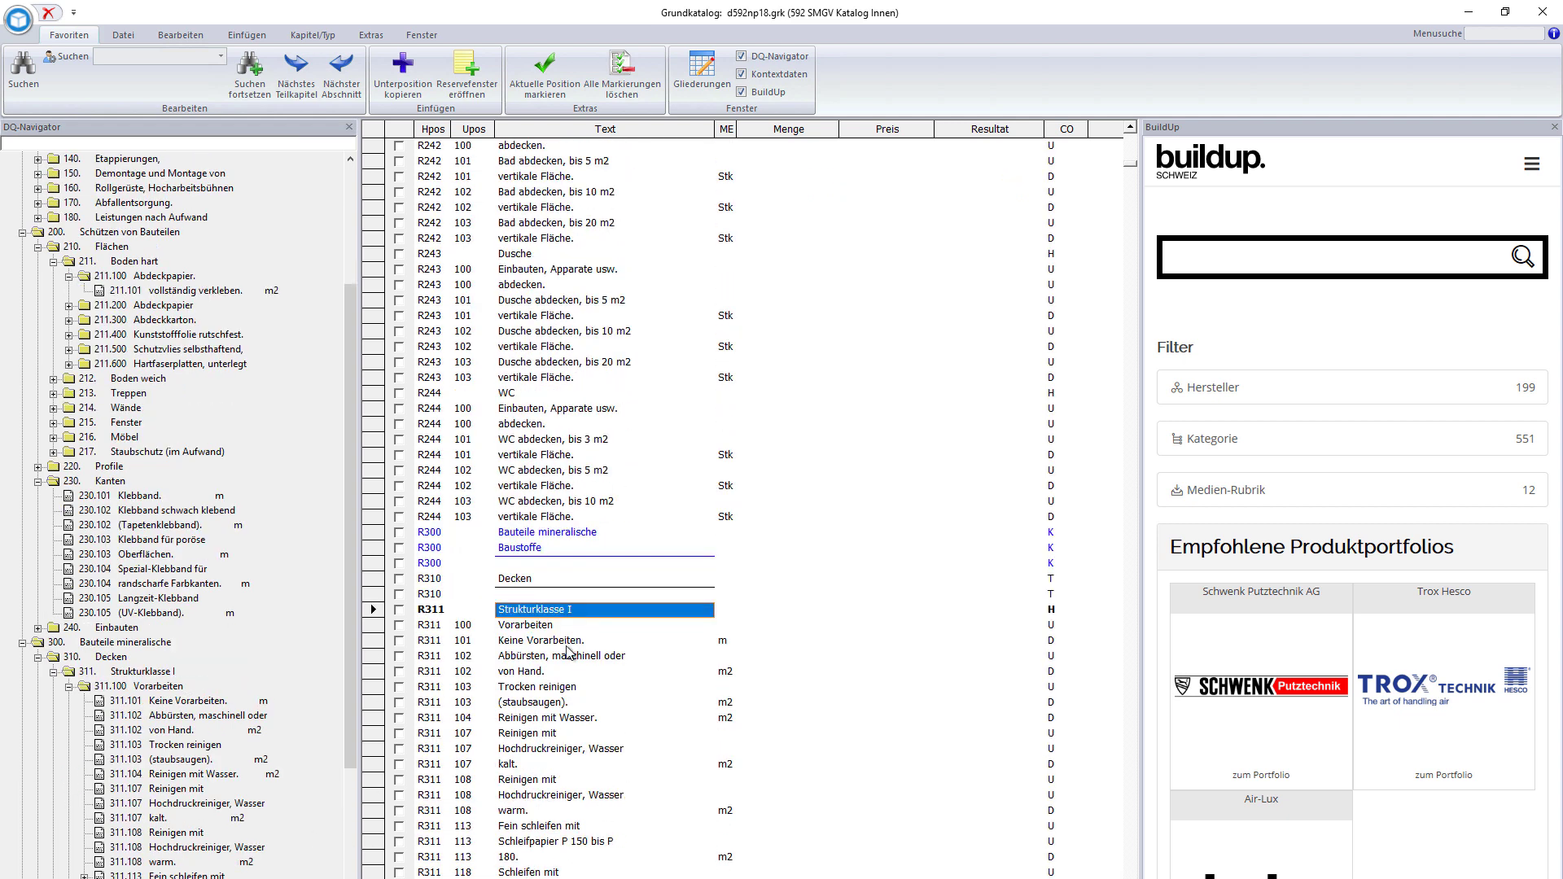
pyautogui.click(575, 641)
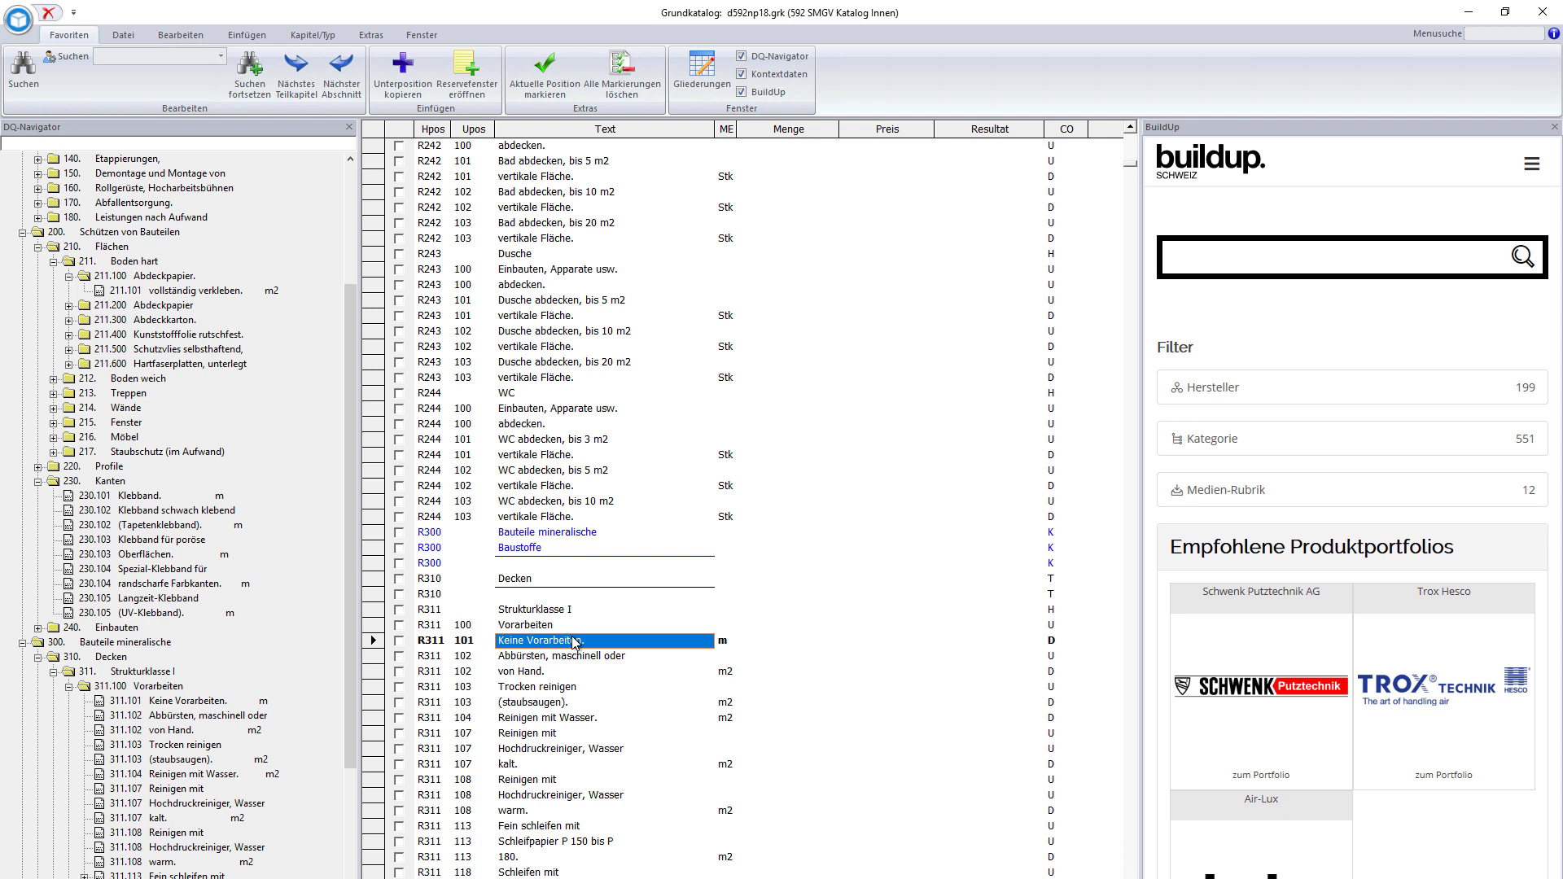
# - Price position R311 102 von Hand. at 100 m2 × 6.00
pyautogui.click(779, 673)
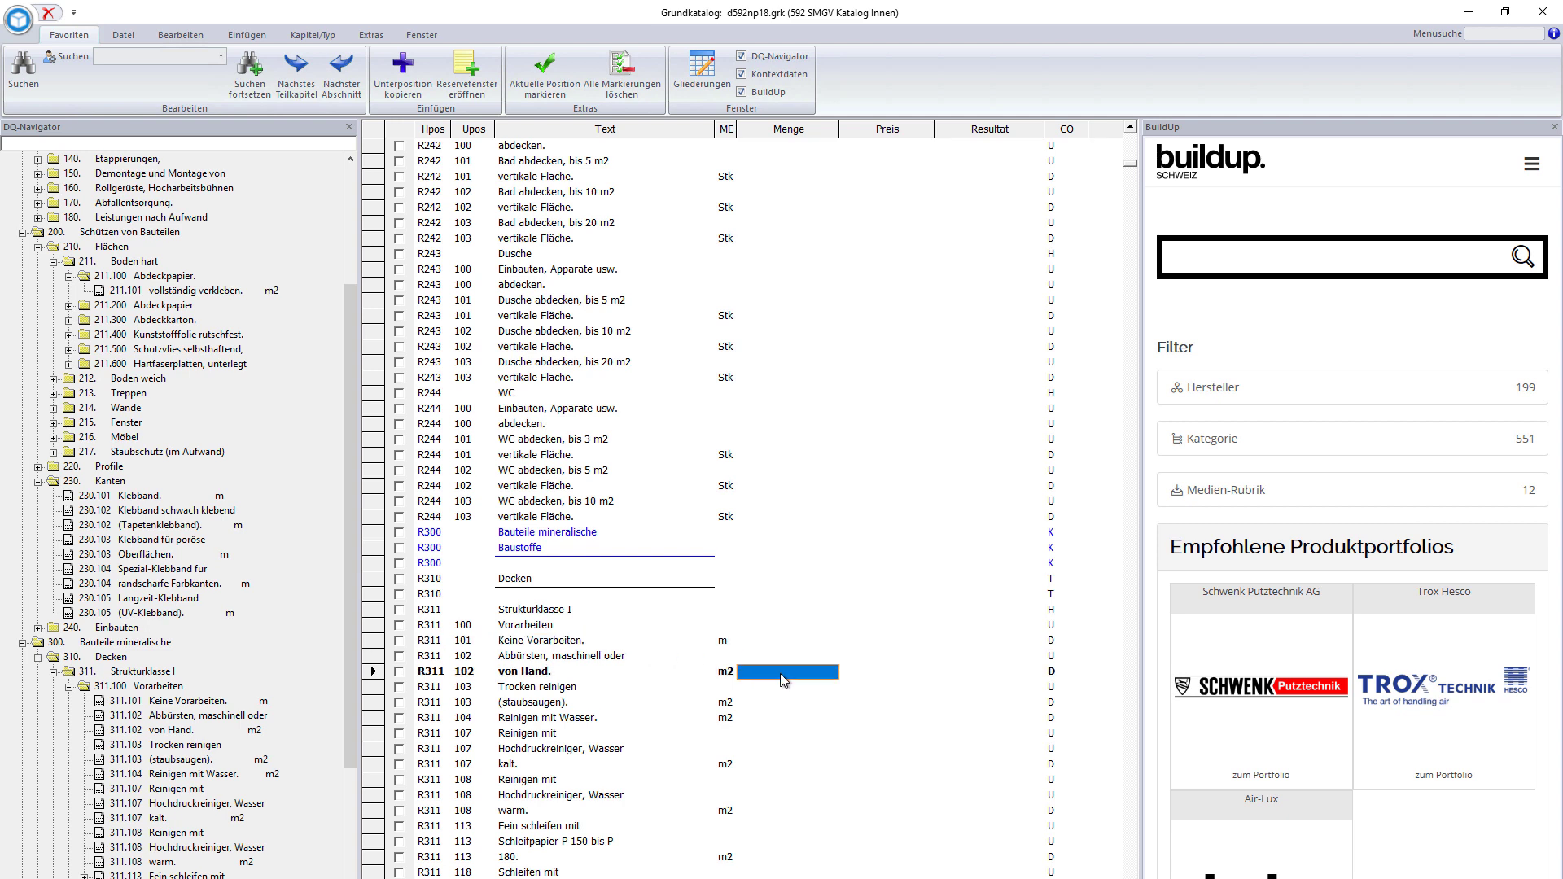
pyautogui.write('100')
pyautogui.press('Return')
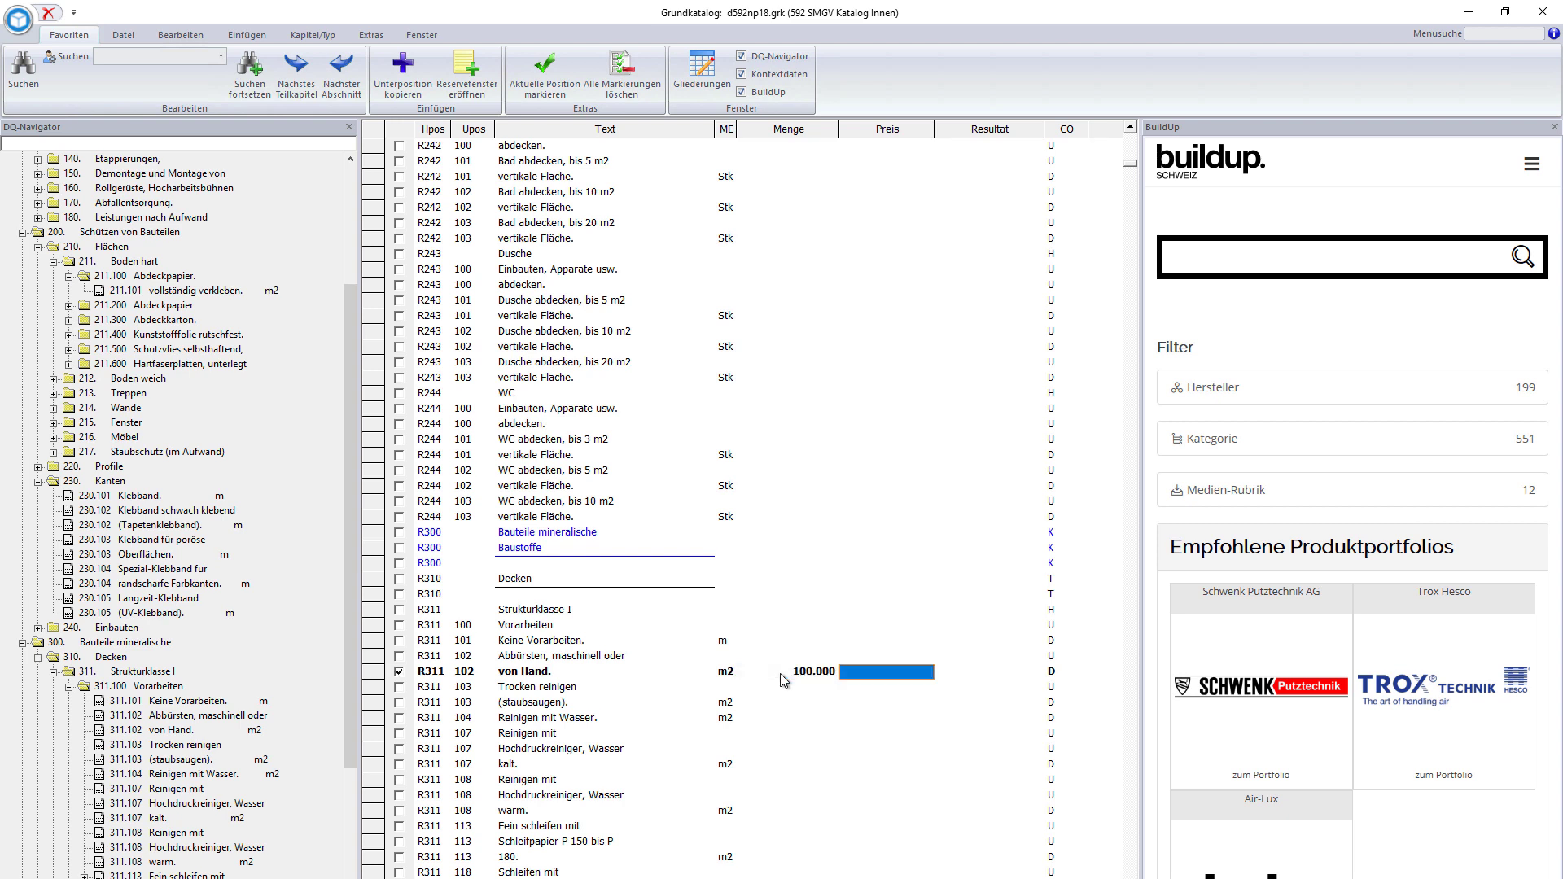
pyautogui.write('6')
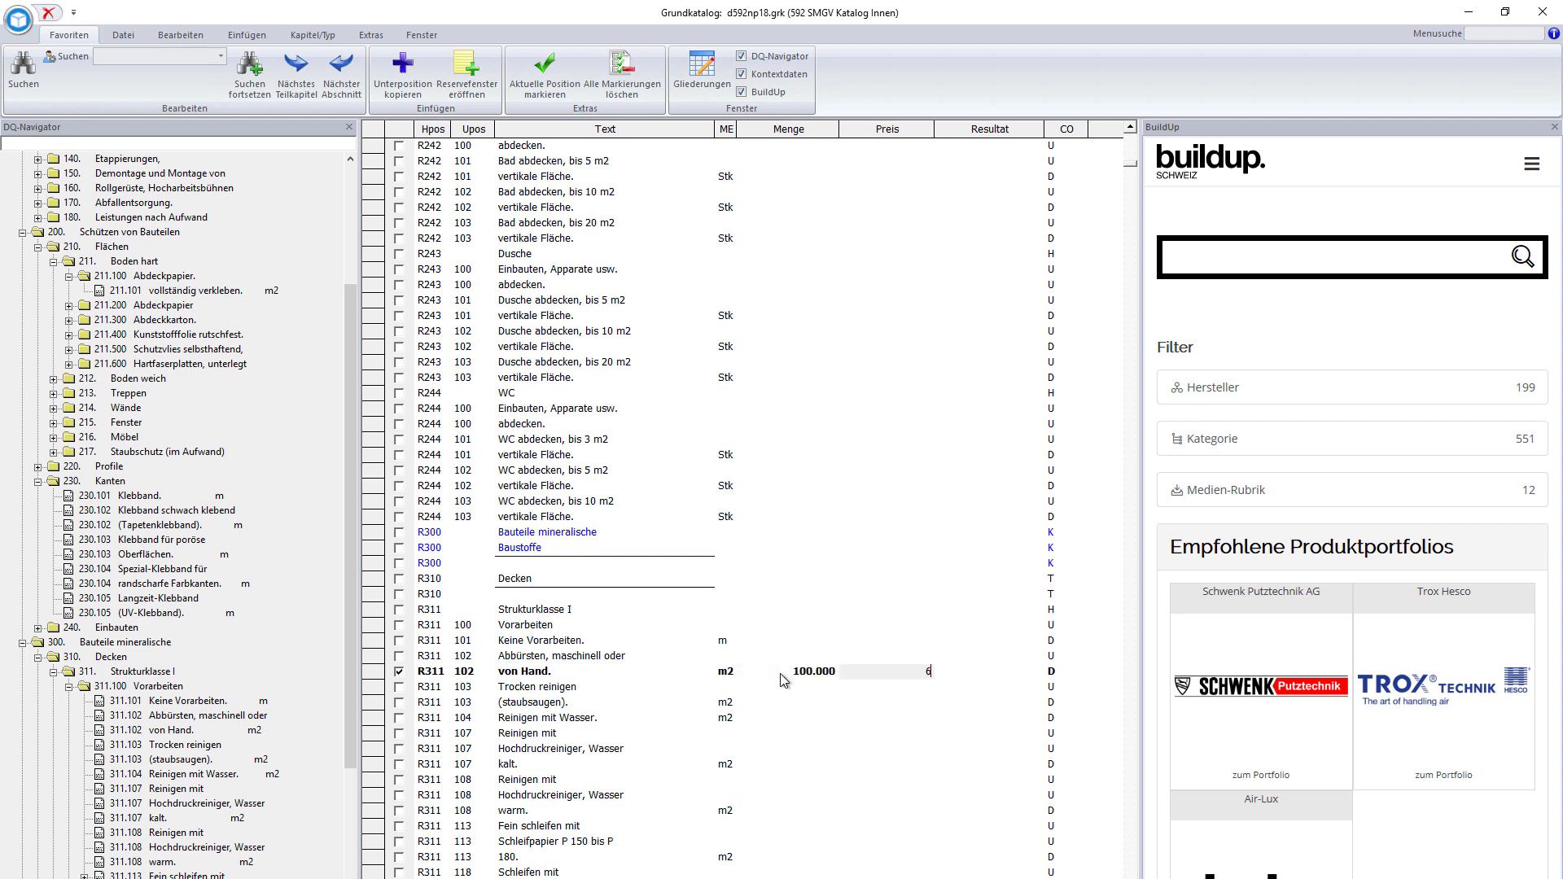
pyautogui.press('Return')
pyautogui.click(631, 676)
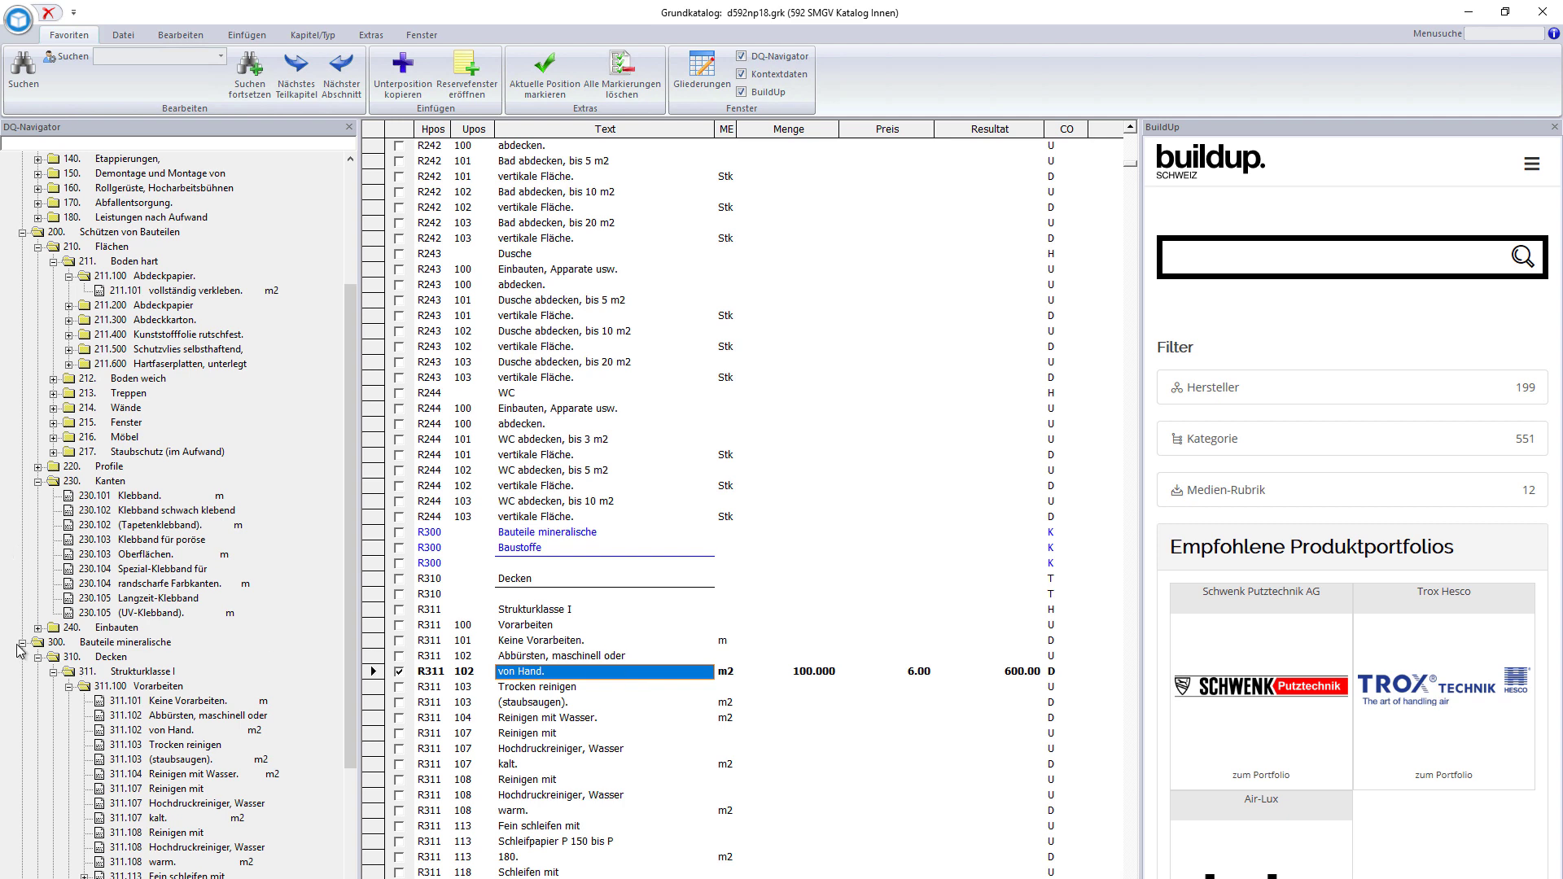
pyautogui.scroll(-5, 89, 700)
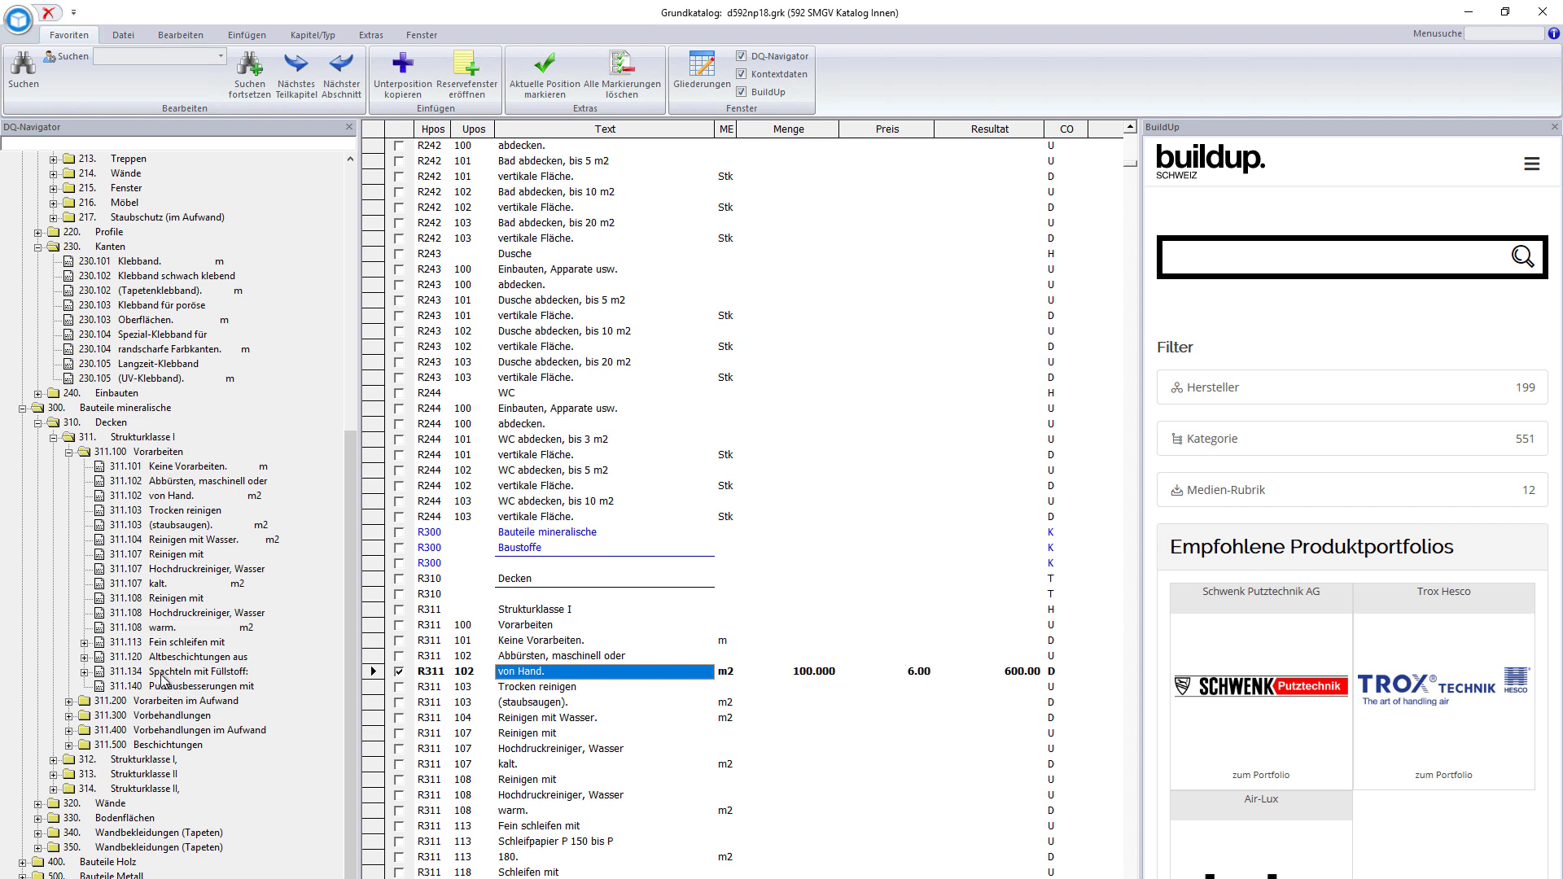
# - In the Spachteln mit Füllstoff group, price R311 135 Spachtelstellen bis 30%. at 100 m2 × 3.50
pyautogui.doubleClick(163, 674)
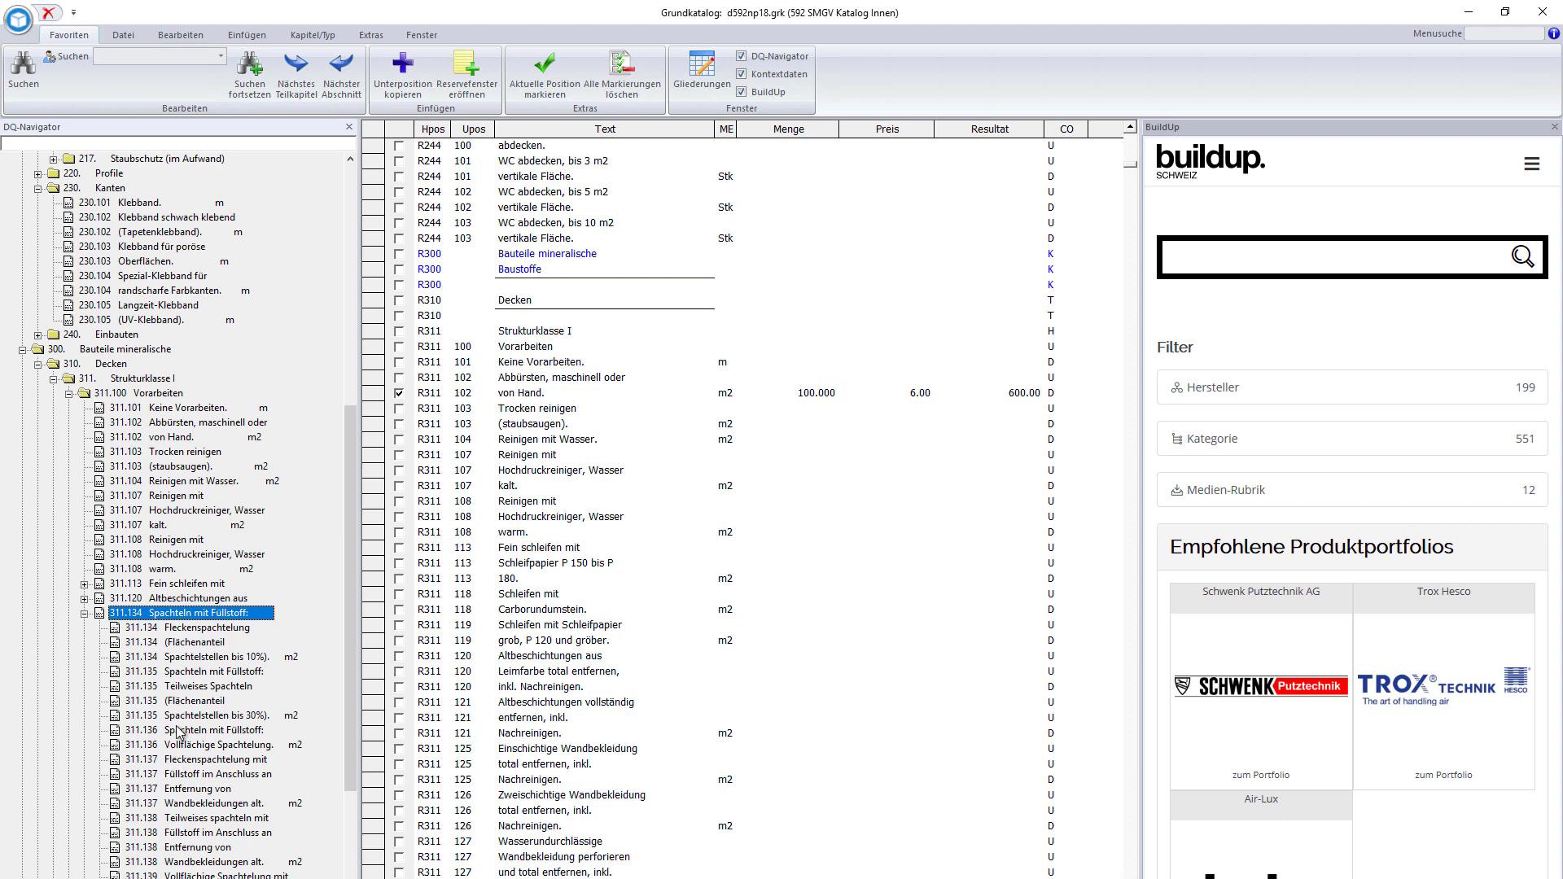
pyautogui.click(180, 716)
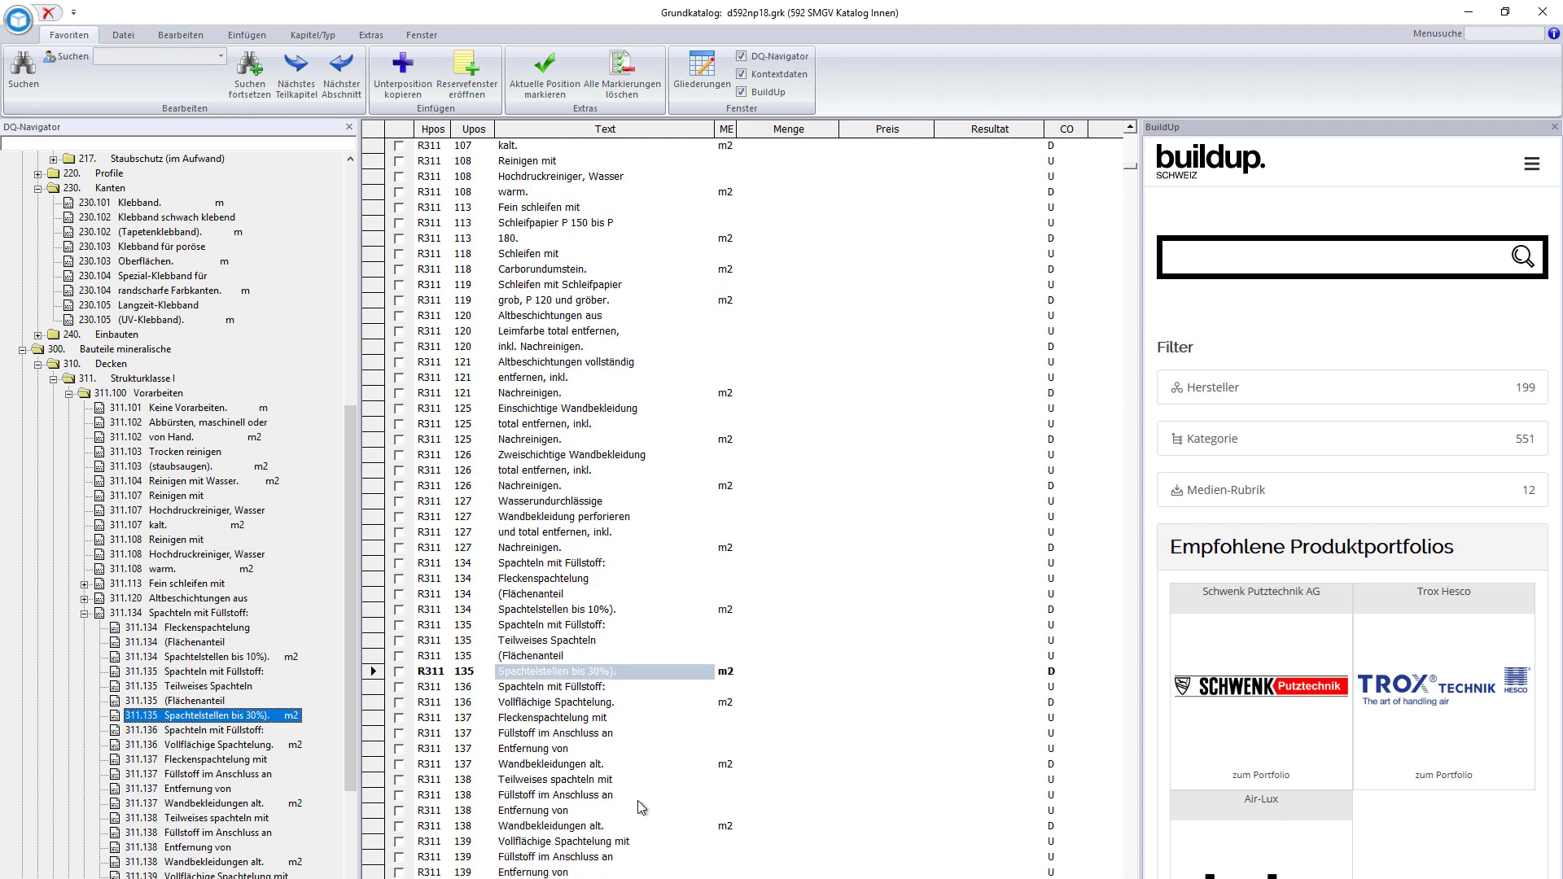
pyautogui.click(791, 674)
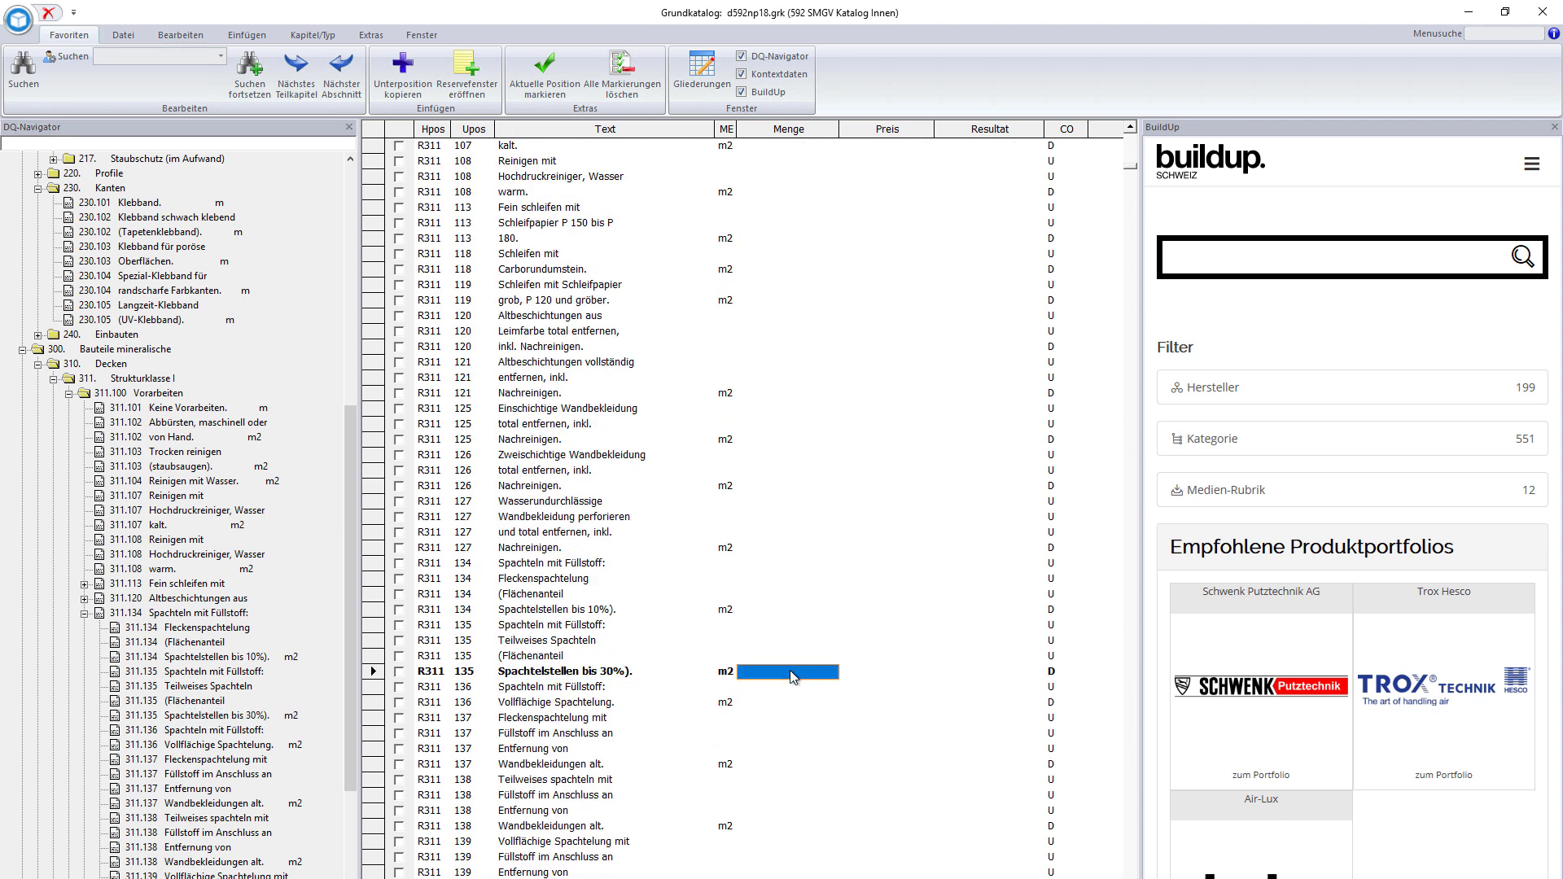
pyautogui.write('100')
pyautogui.press('Tab')
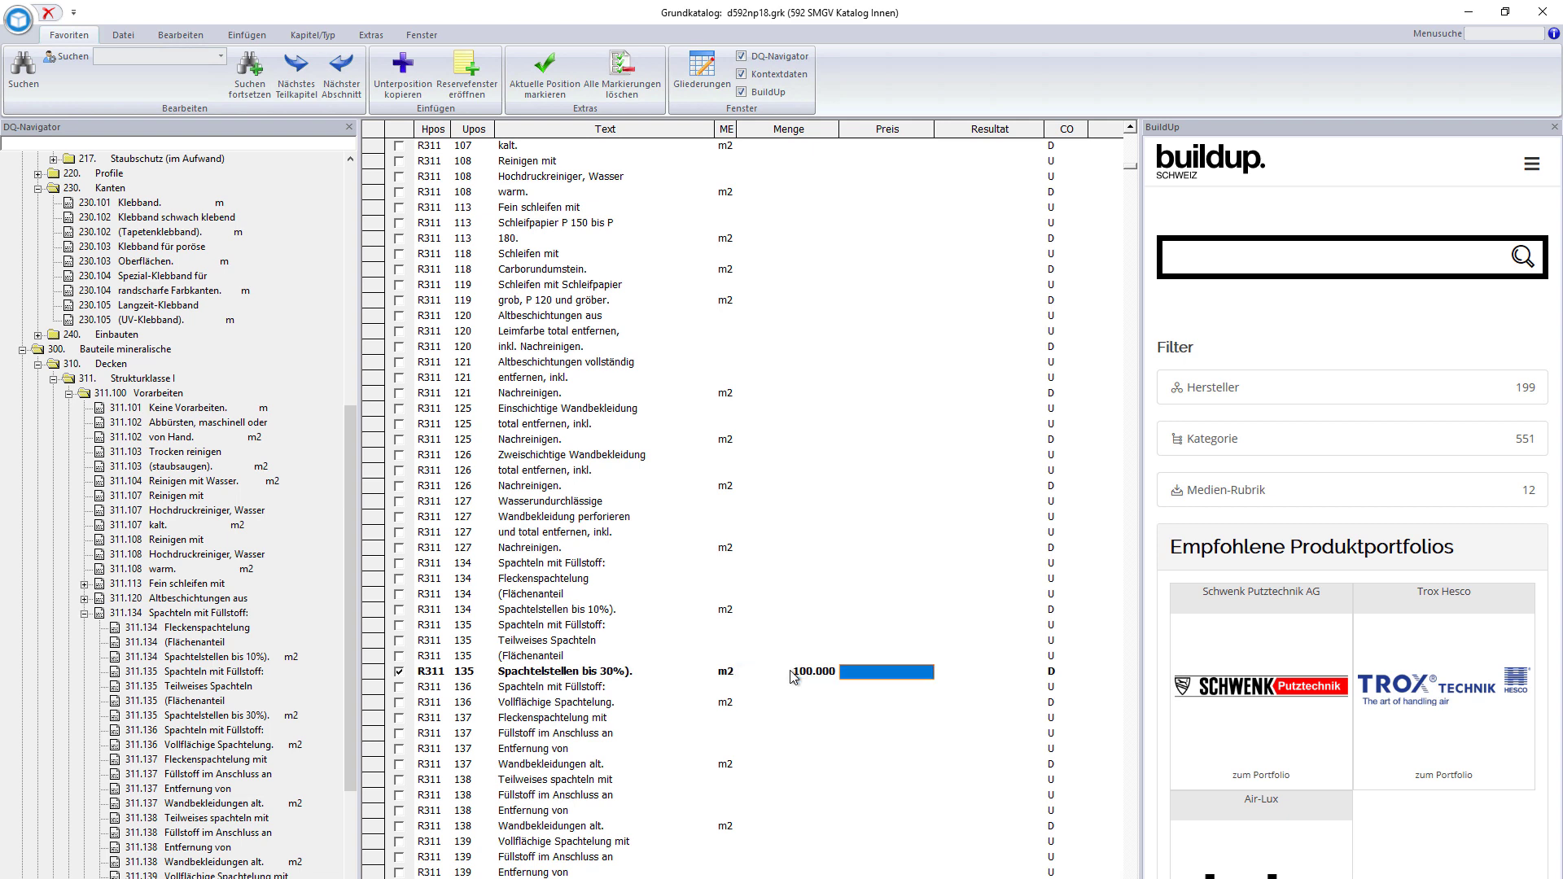
pyautogui.write('3.5')
pyautogui.press('Return')
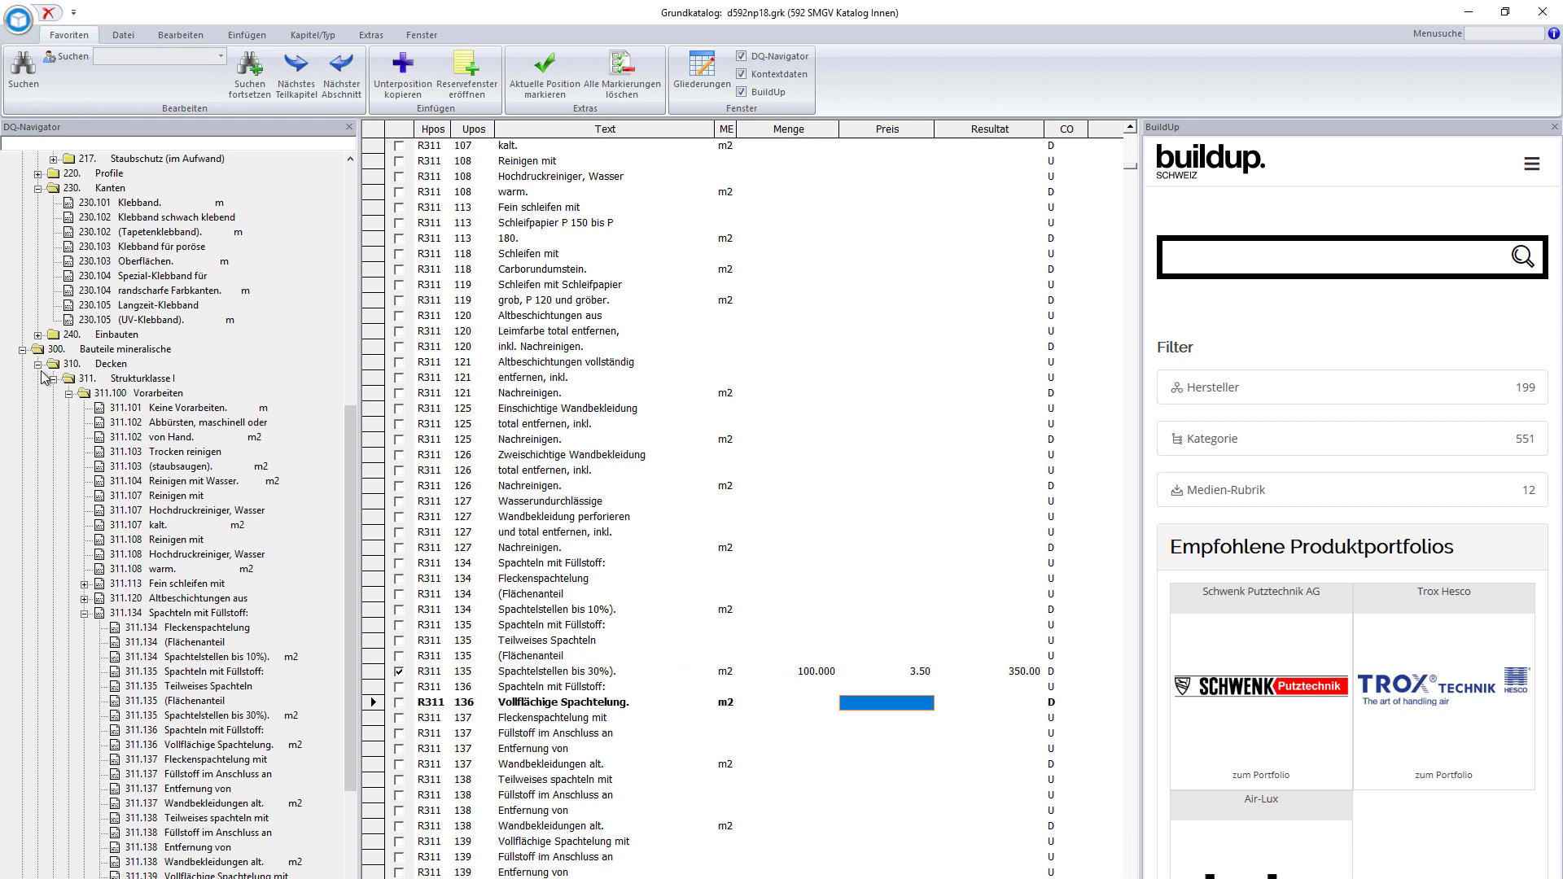
pyautogui.click(156, 482)
pyautogui.scroll(-5, 198, 569)
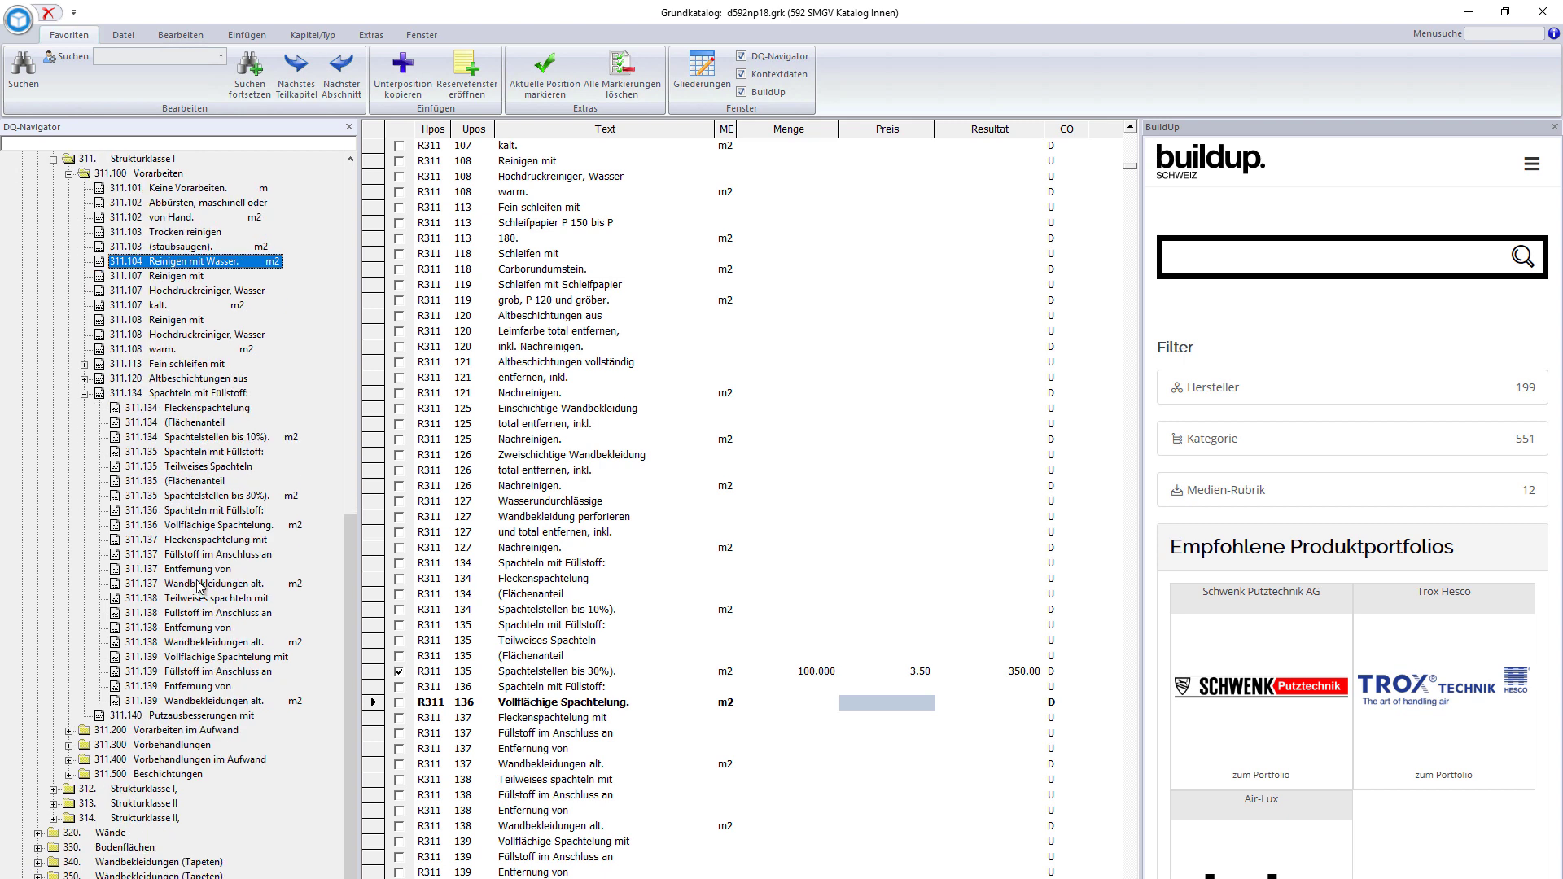
pyautogui.scroll(-1, 198, 585)
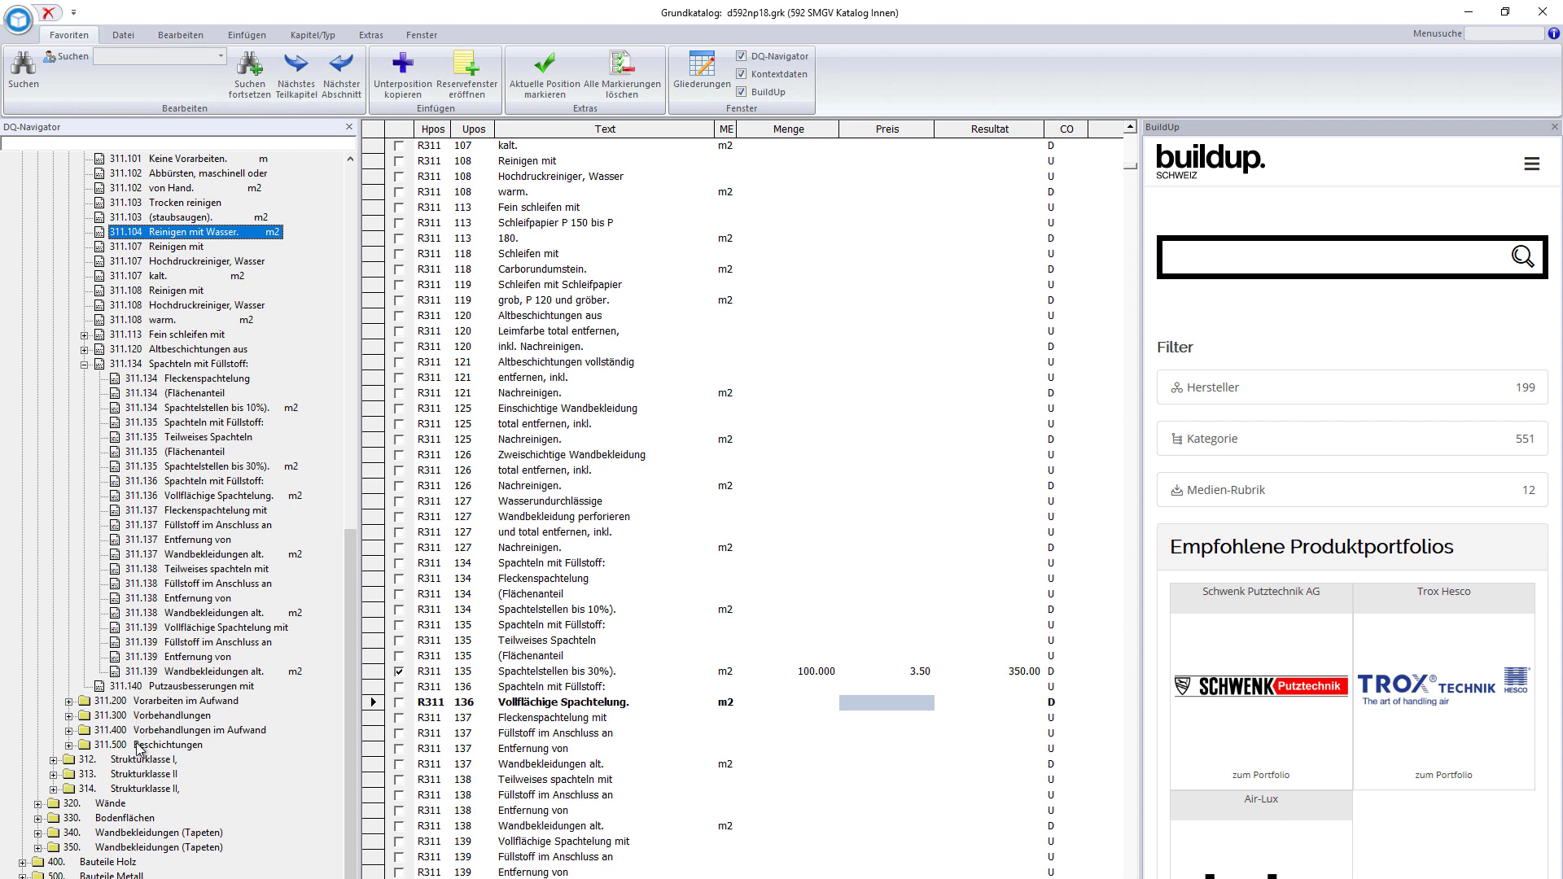
# - Navigate 311.500 Beschichtungen > 311.520 down to the R311 523 Schlussbeschichtung row
pyautogui.doubleClick(141, 745)
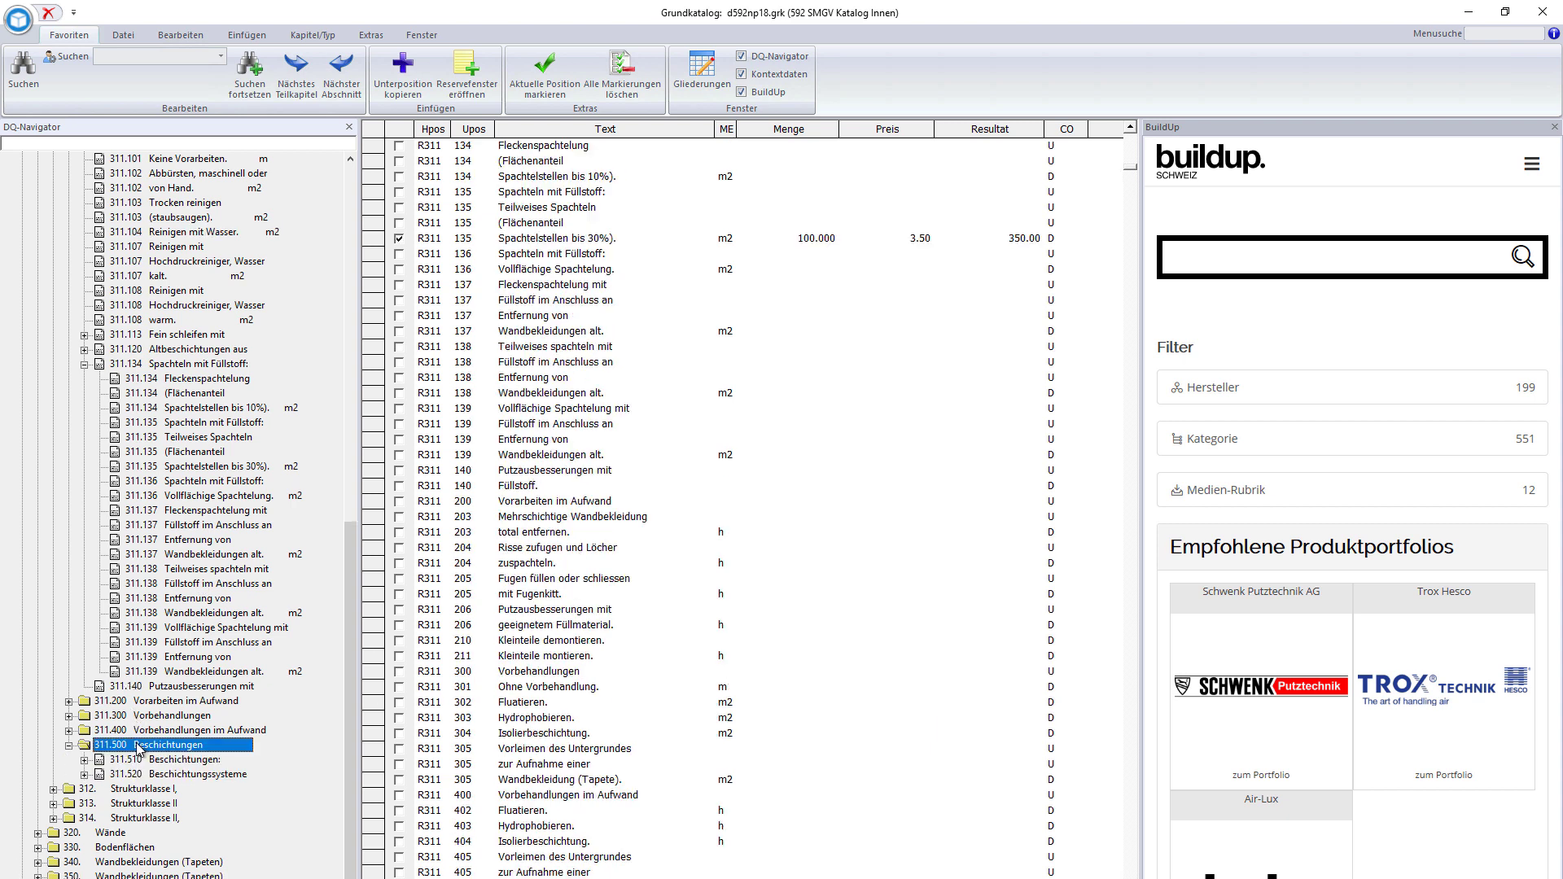
pyautogui.click(173, 775)
pyautogui.click(173, 775)
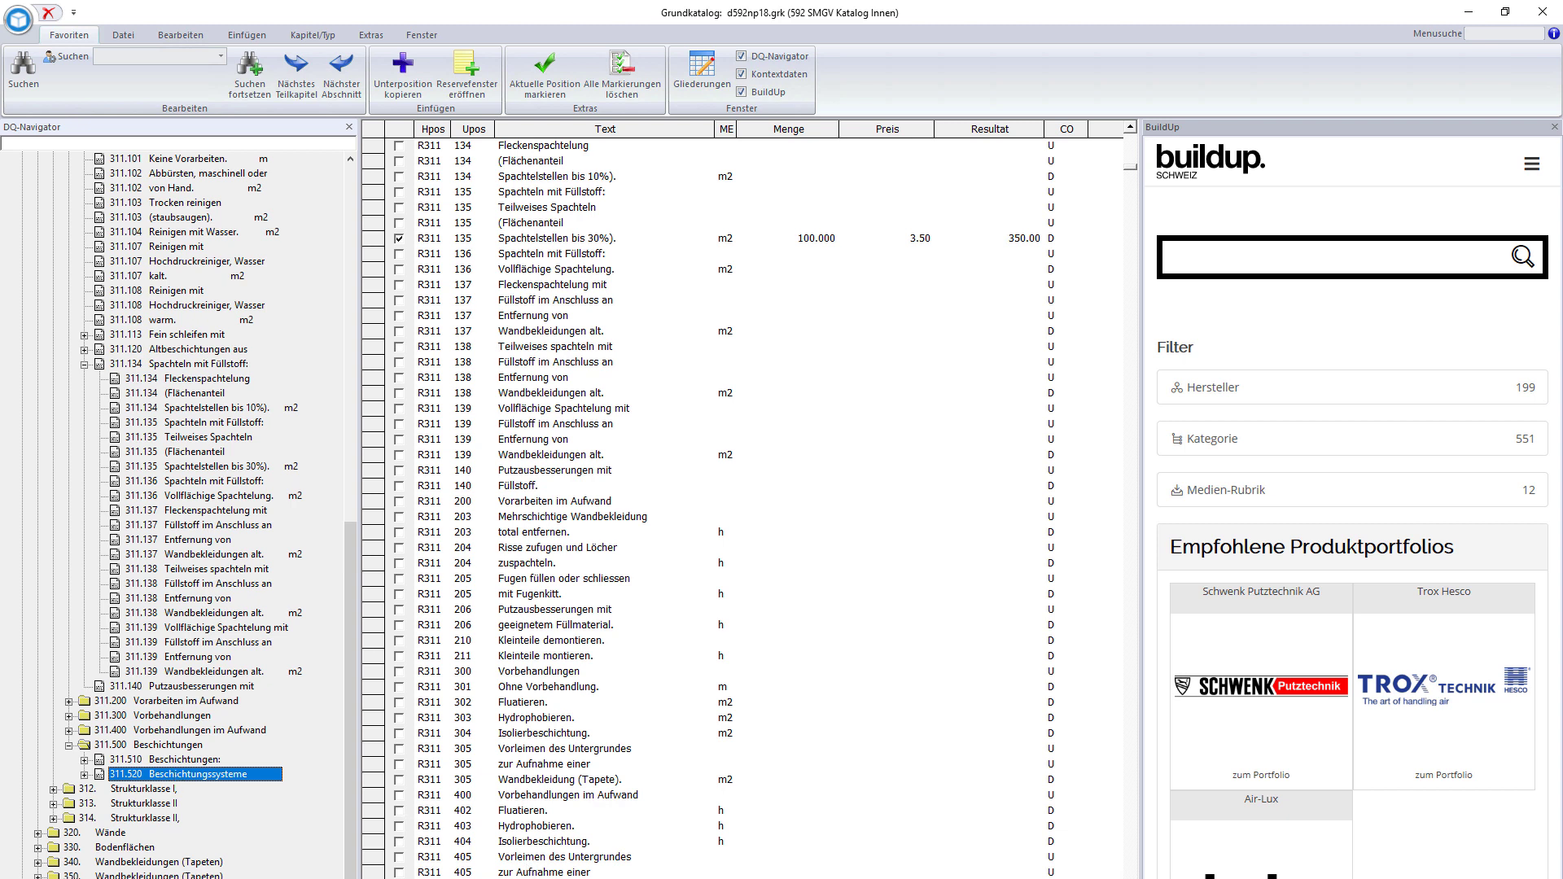
pyautogui.click(539, 872)
pyautogui.scroll(-1, 545, 869)
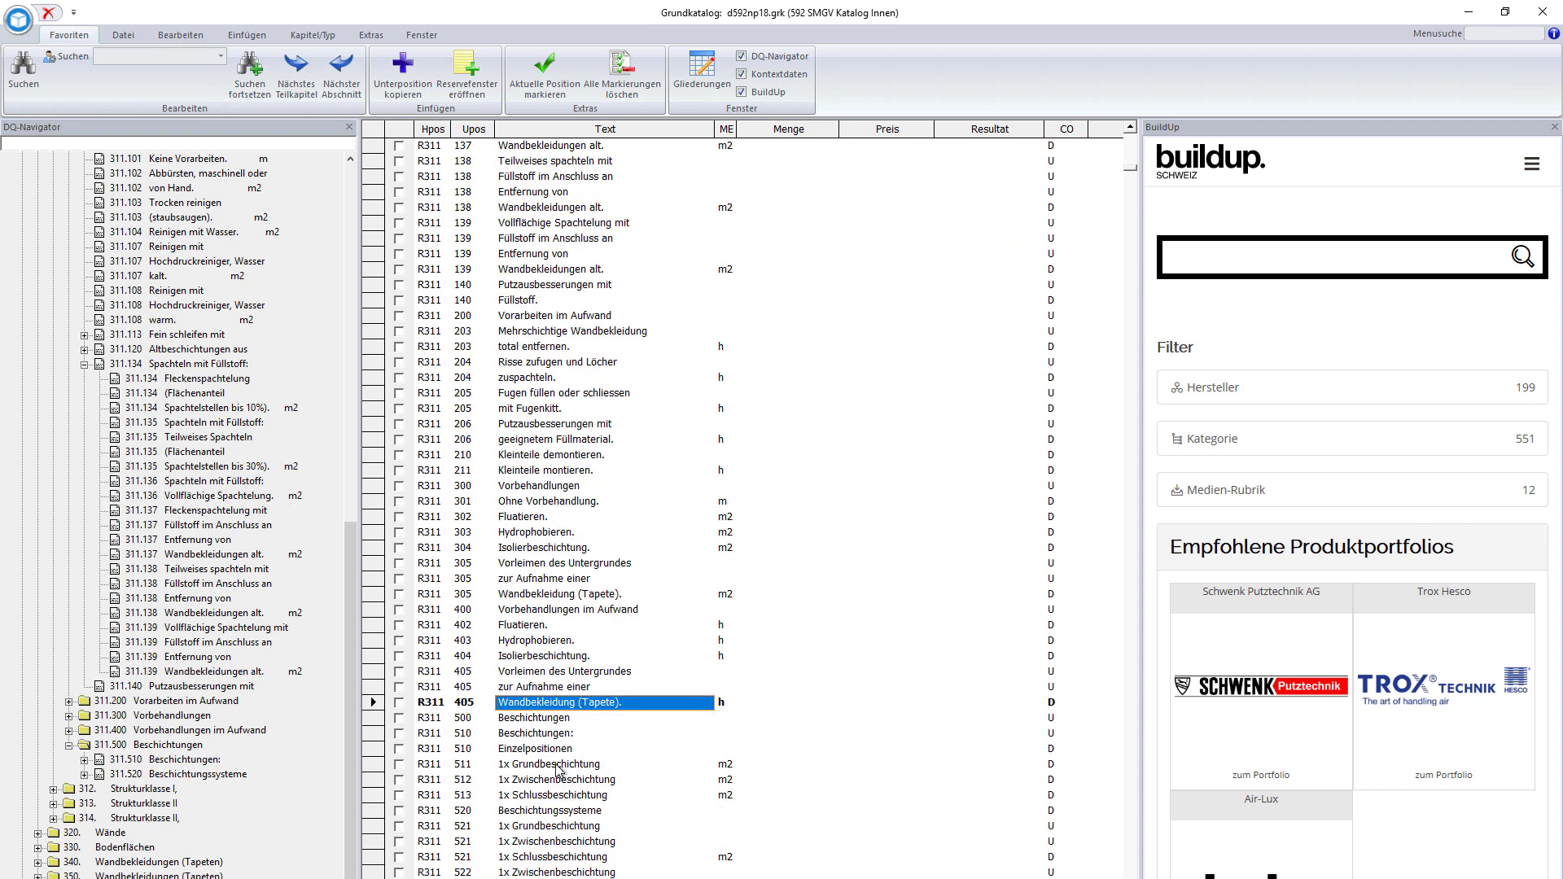
pyautogui.click(559, 781)
pyautogui.scroll(-2, 557, 847)
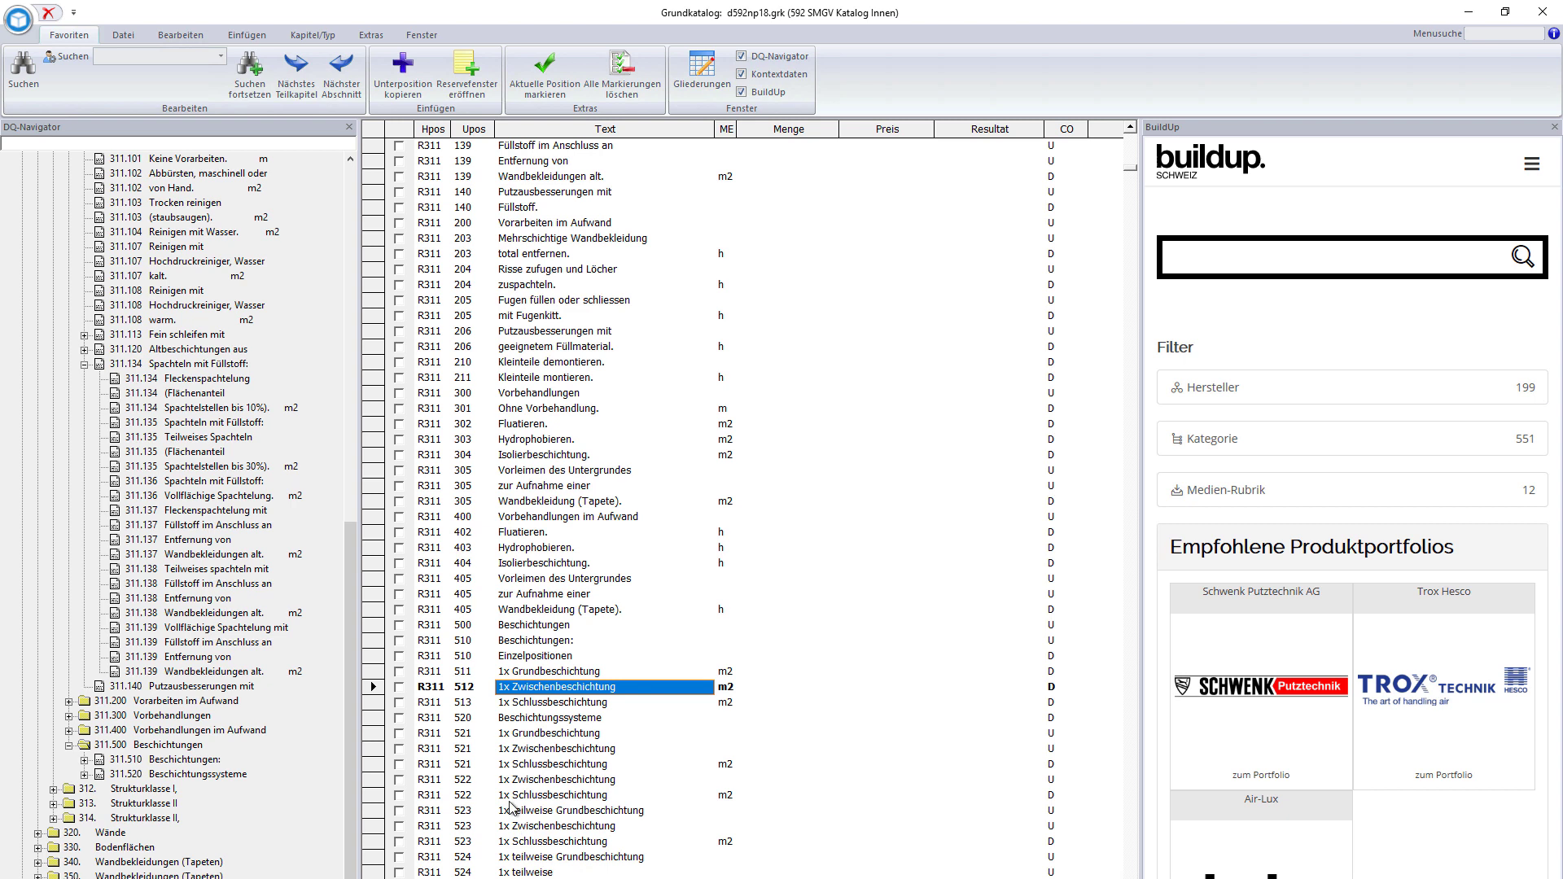
pyautogui.click(570, 767)
pyautogui.press('Down')
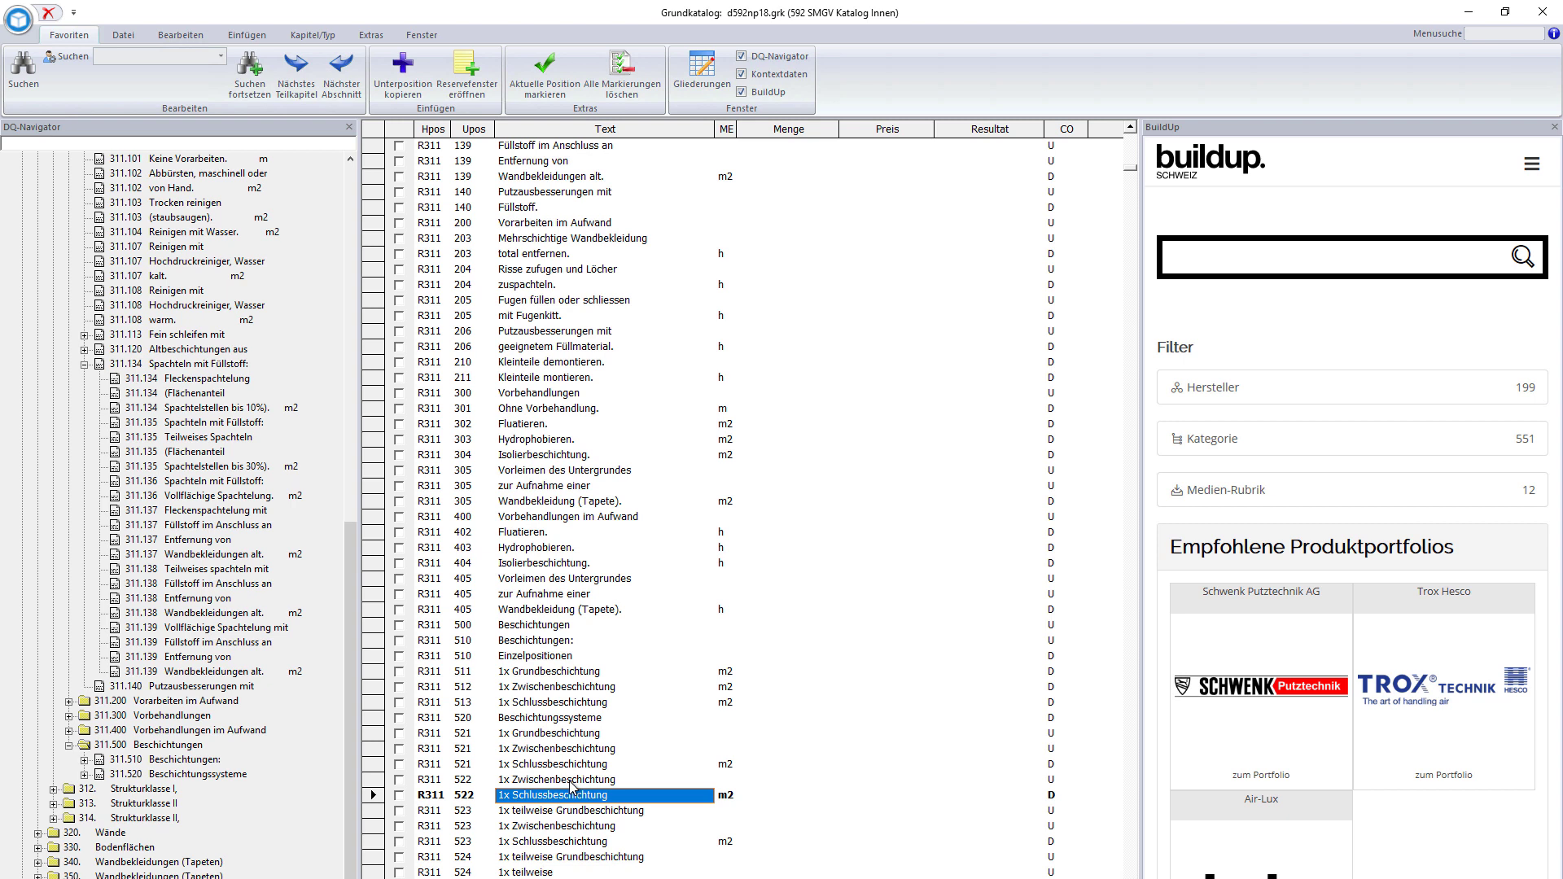
pyautogui.click(615, 830)
# - Price R311 523 1x Schlussbeschichtung at 100 m2 × 13.50
pyautogui.click(781, 841)
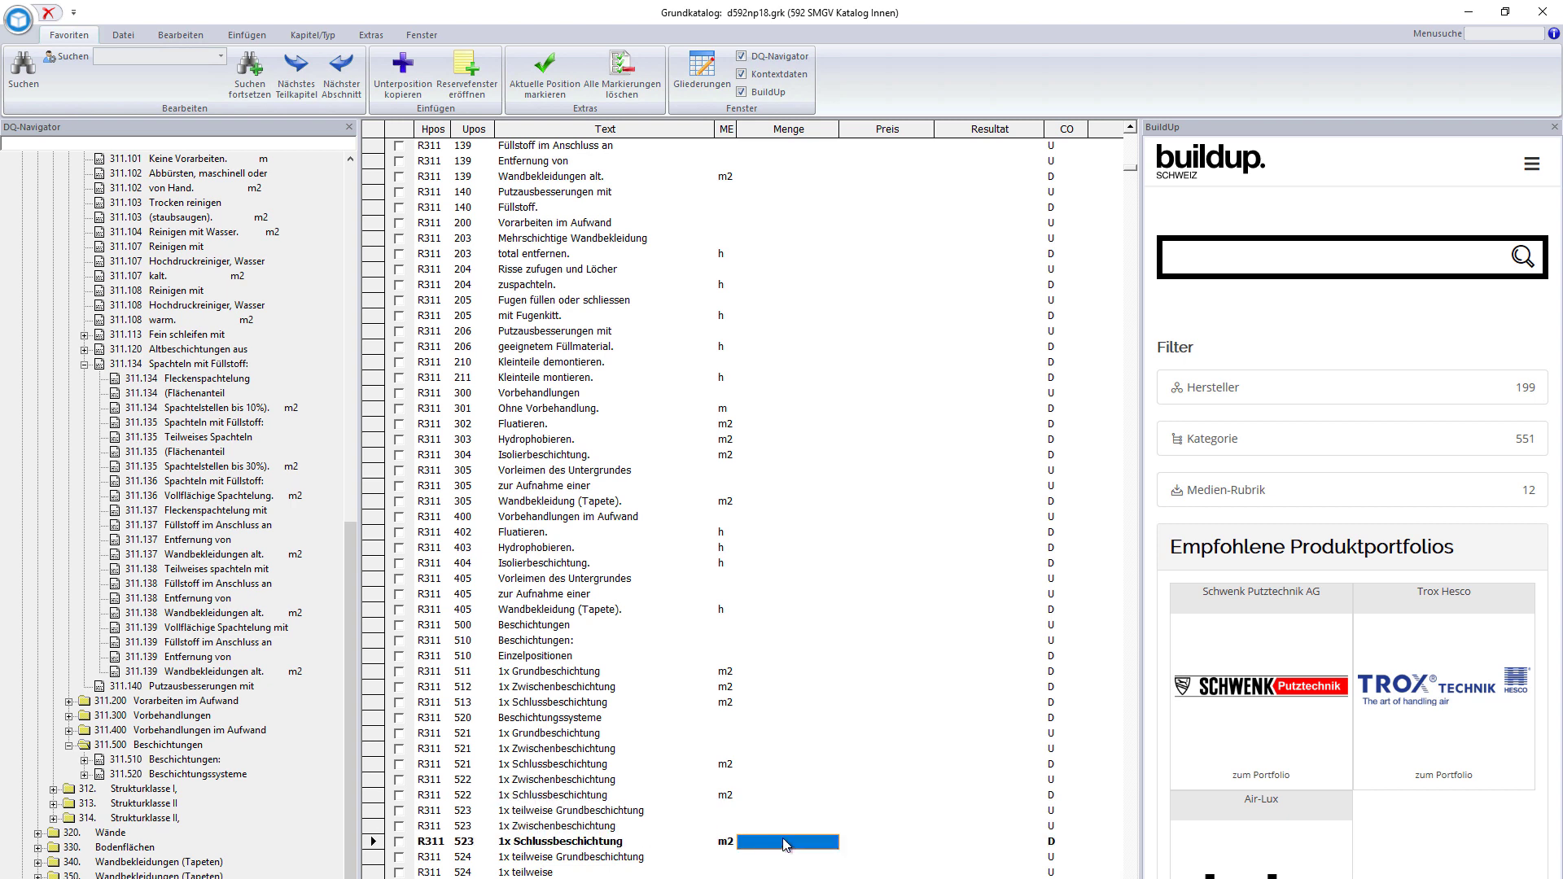
pyautogui.write('100')
pyautogui.press('Return')
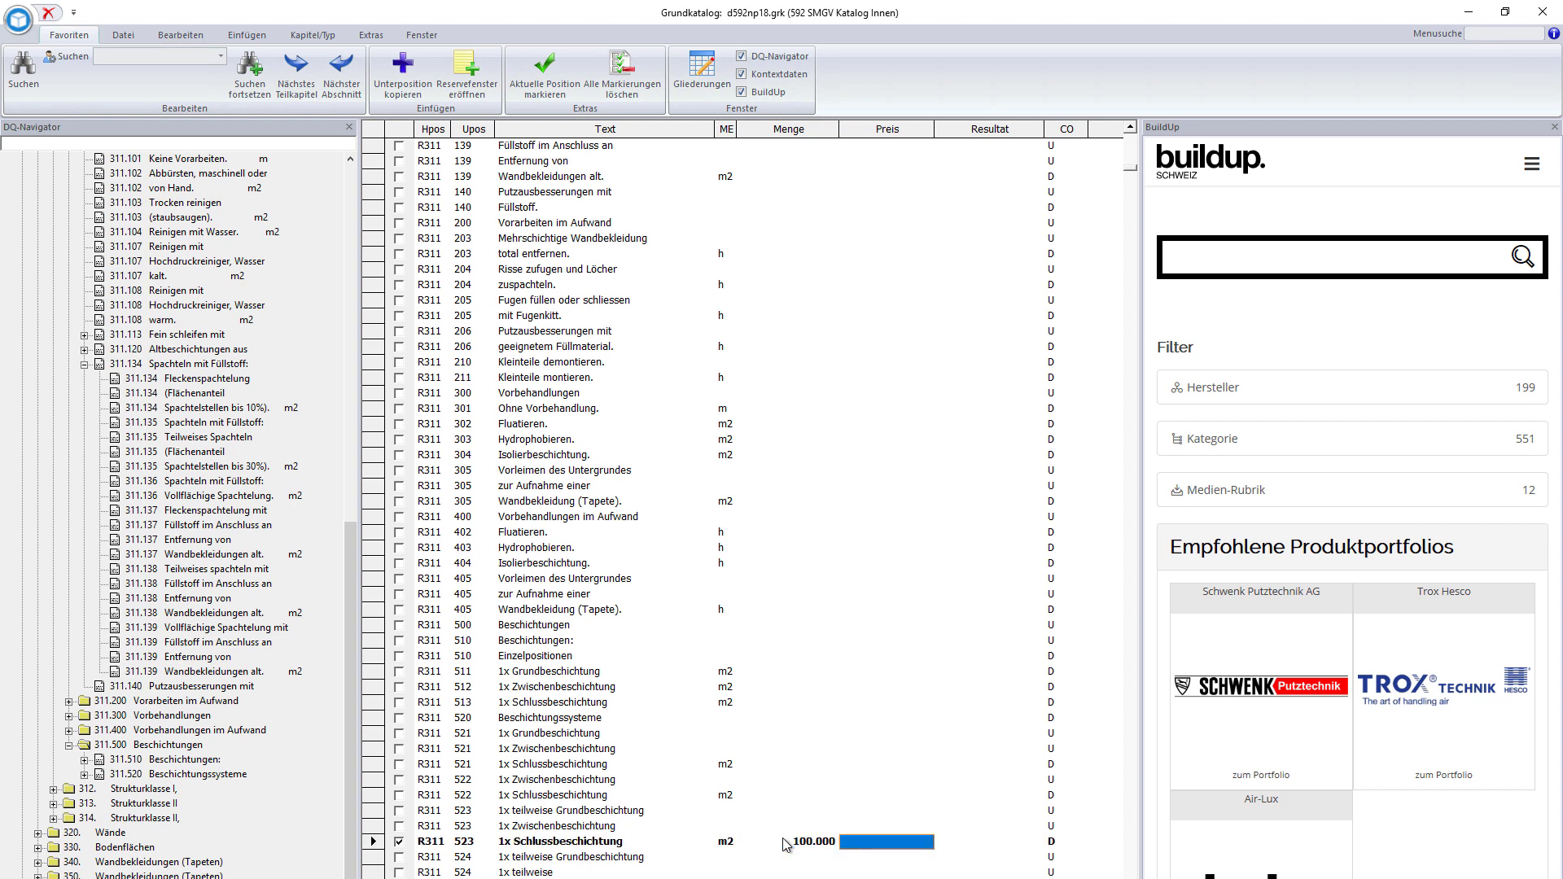
pyautogui.write('13.5')
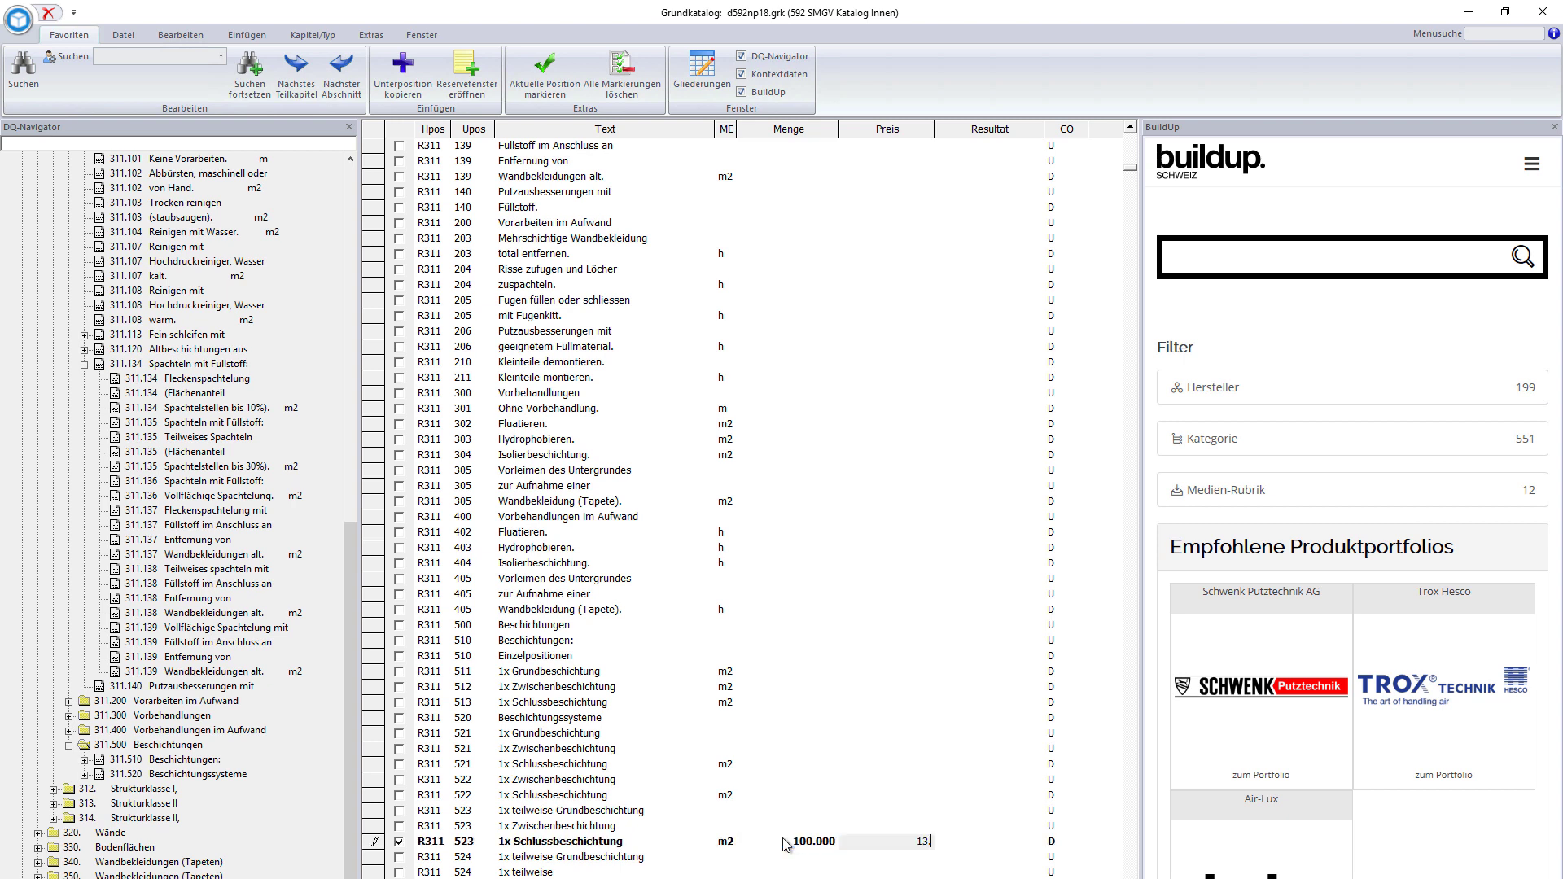
pyautogui.press('Return')
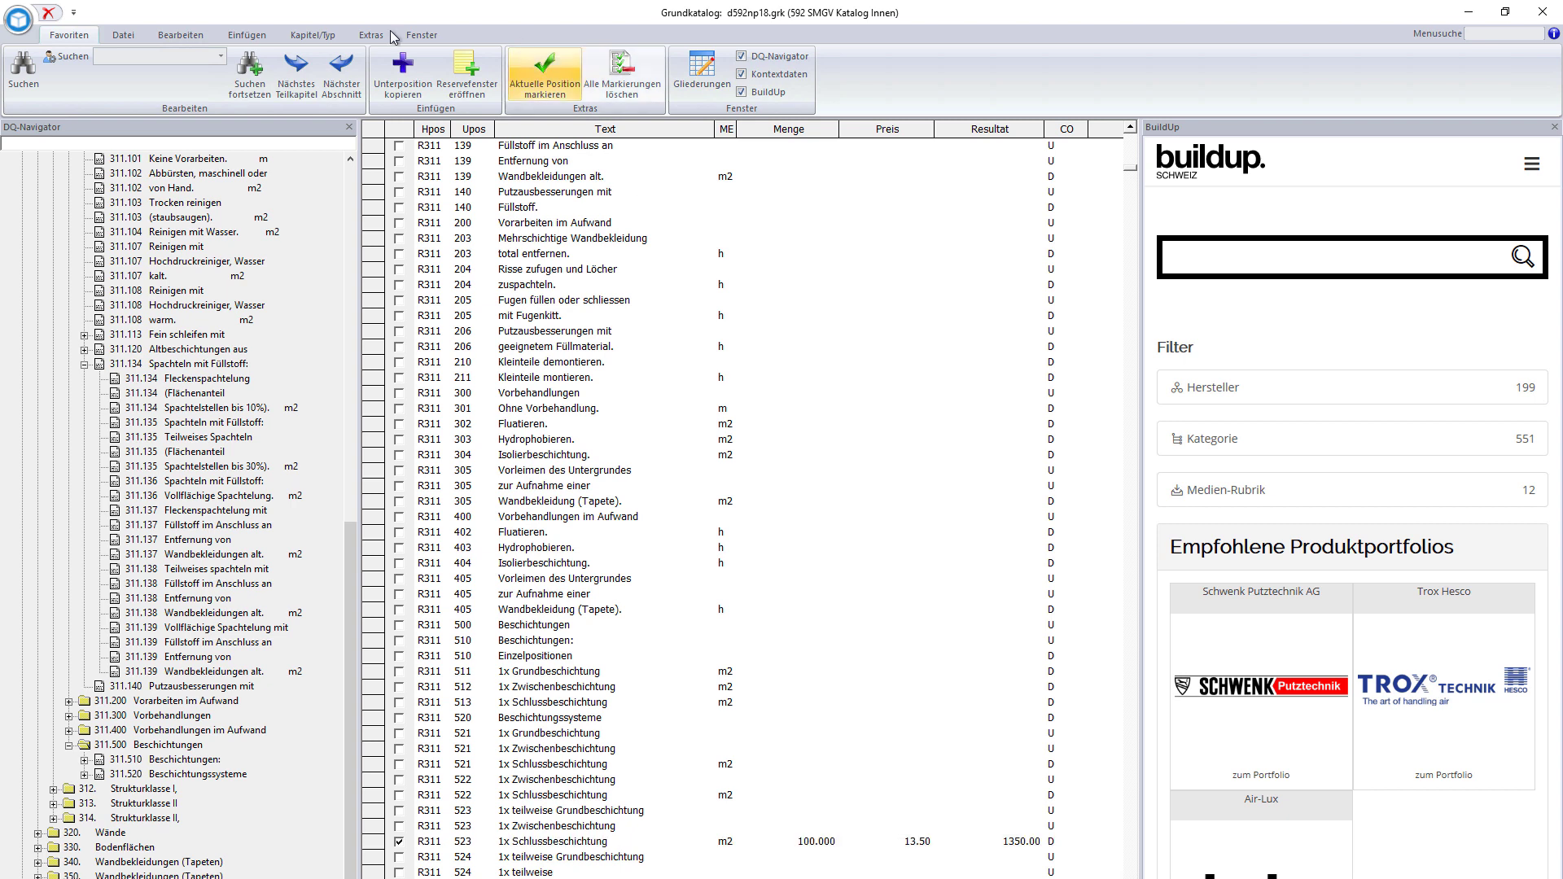
# - Navigate 320 Wände > 321 Strukturklasse I > 321.100 Vorarbeiten to position 321.102 von Hand
pyautogui.doubleClick(124, 834)
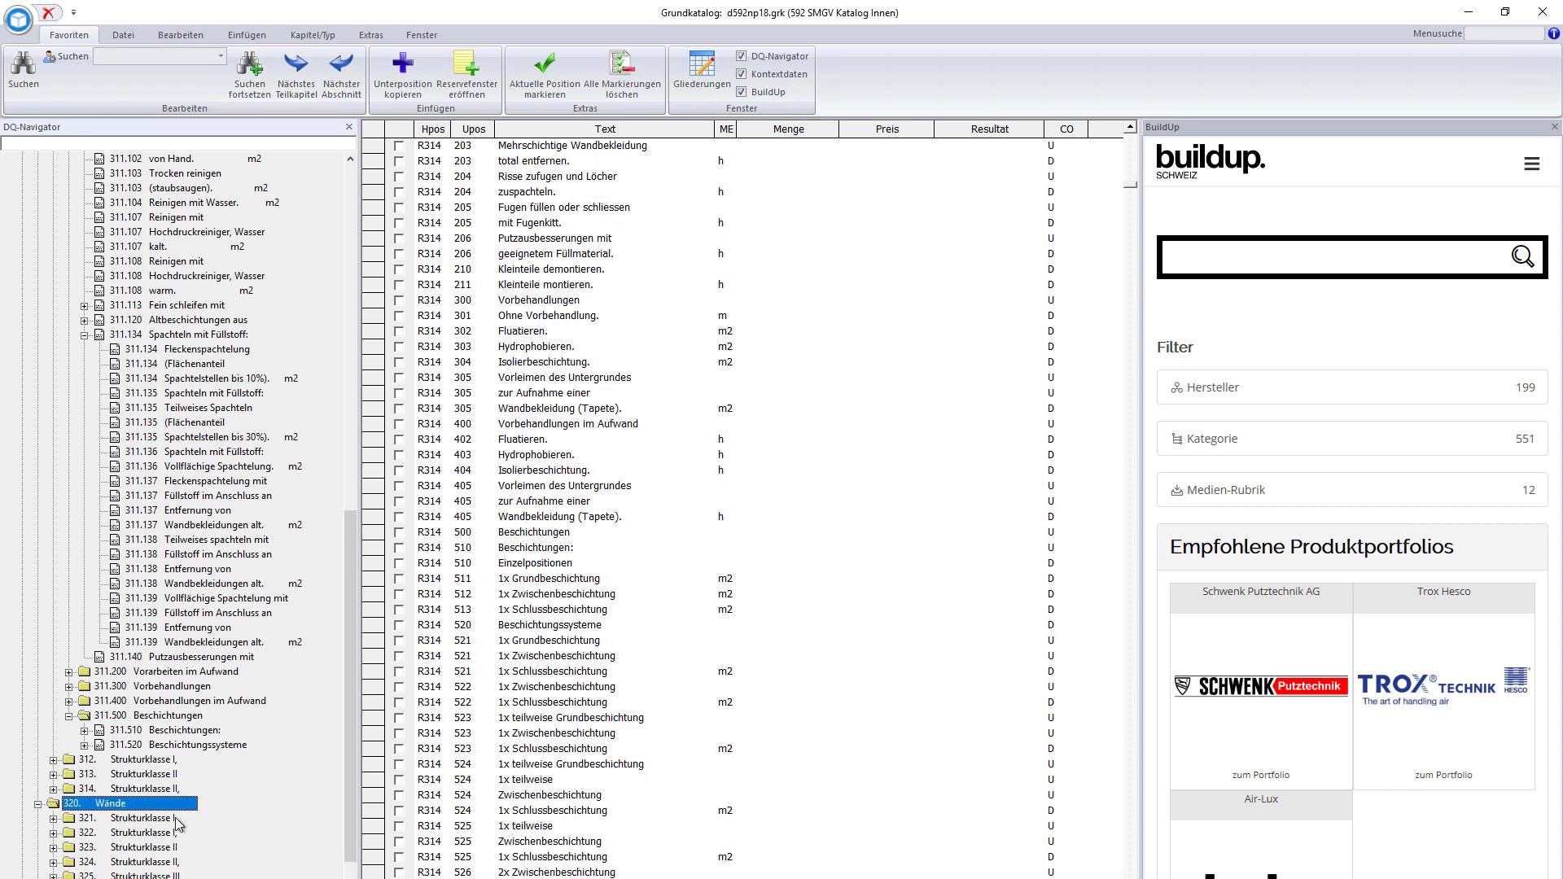
pyautogui.scroll(-3, 172, 824)
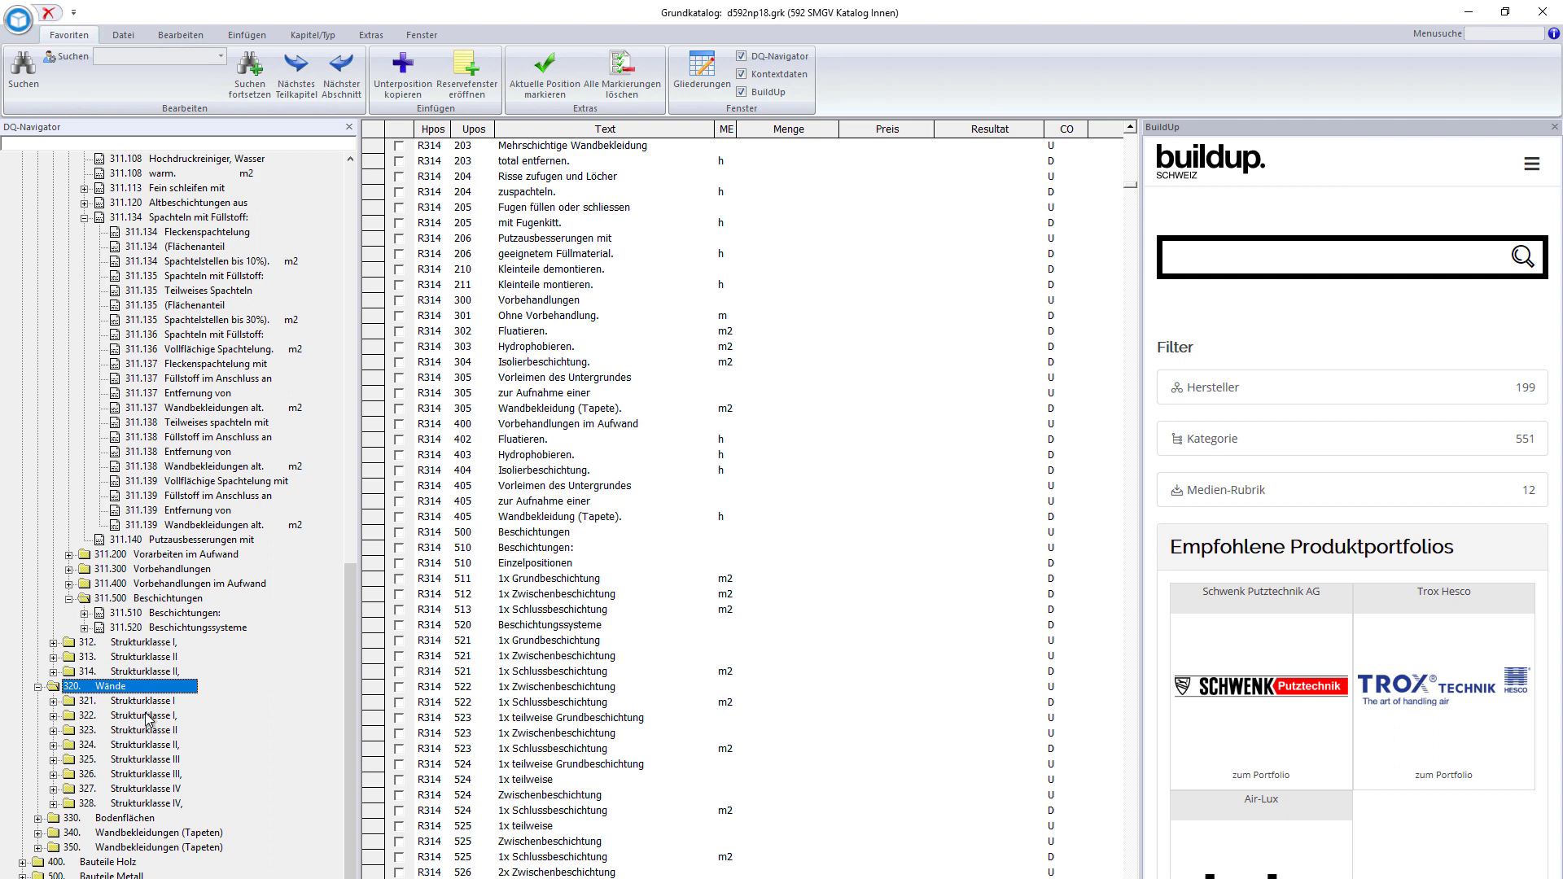
pyautogui.doubleClick(148, 703)
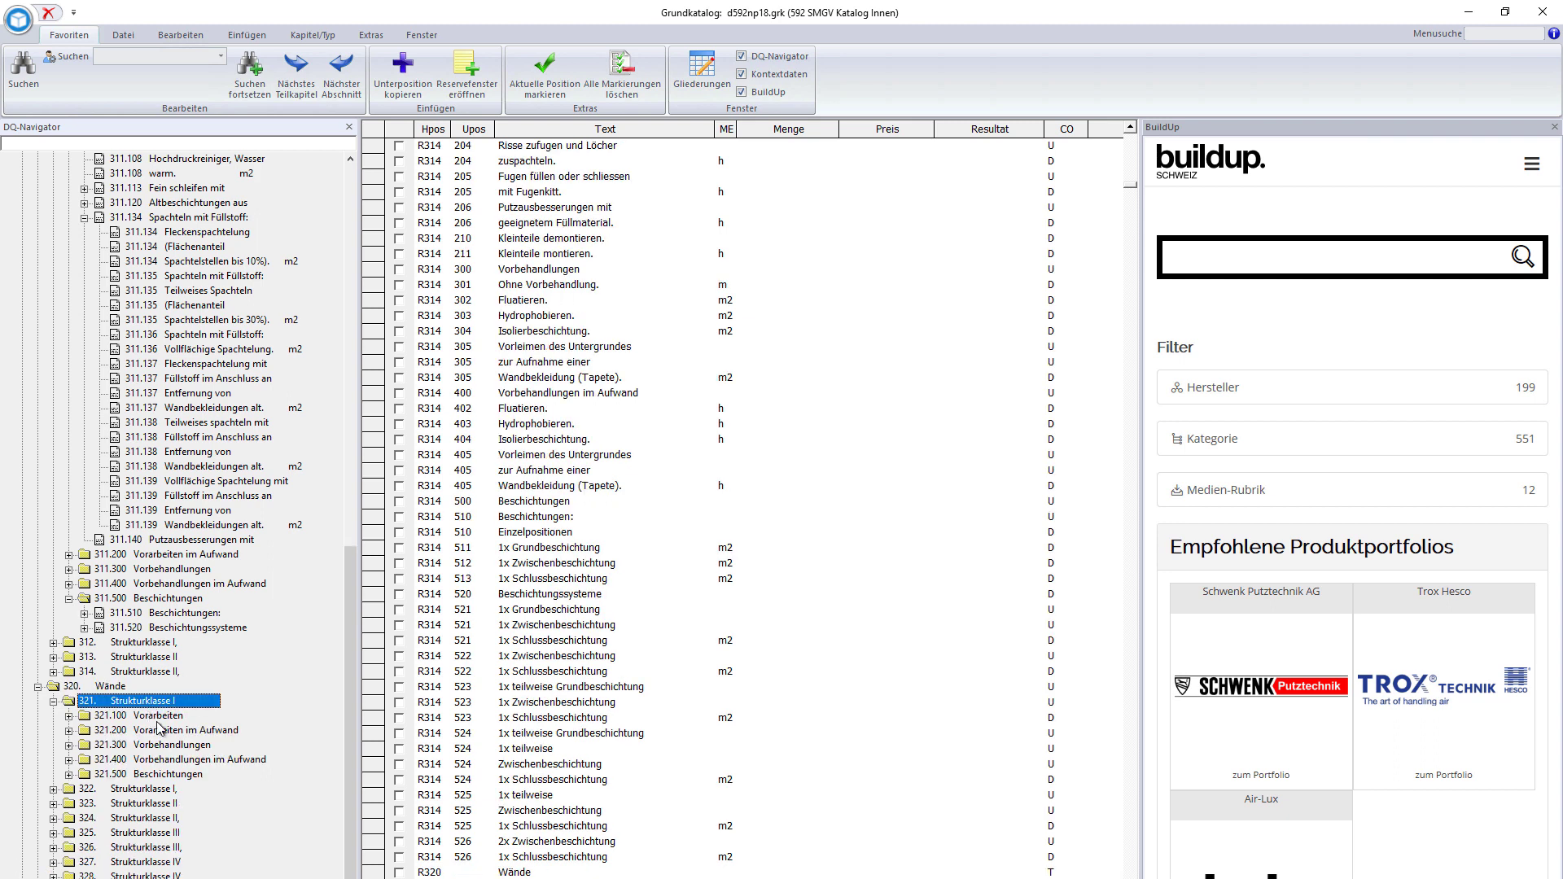
pyautogui.doubleClick(162, 718)
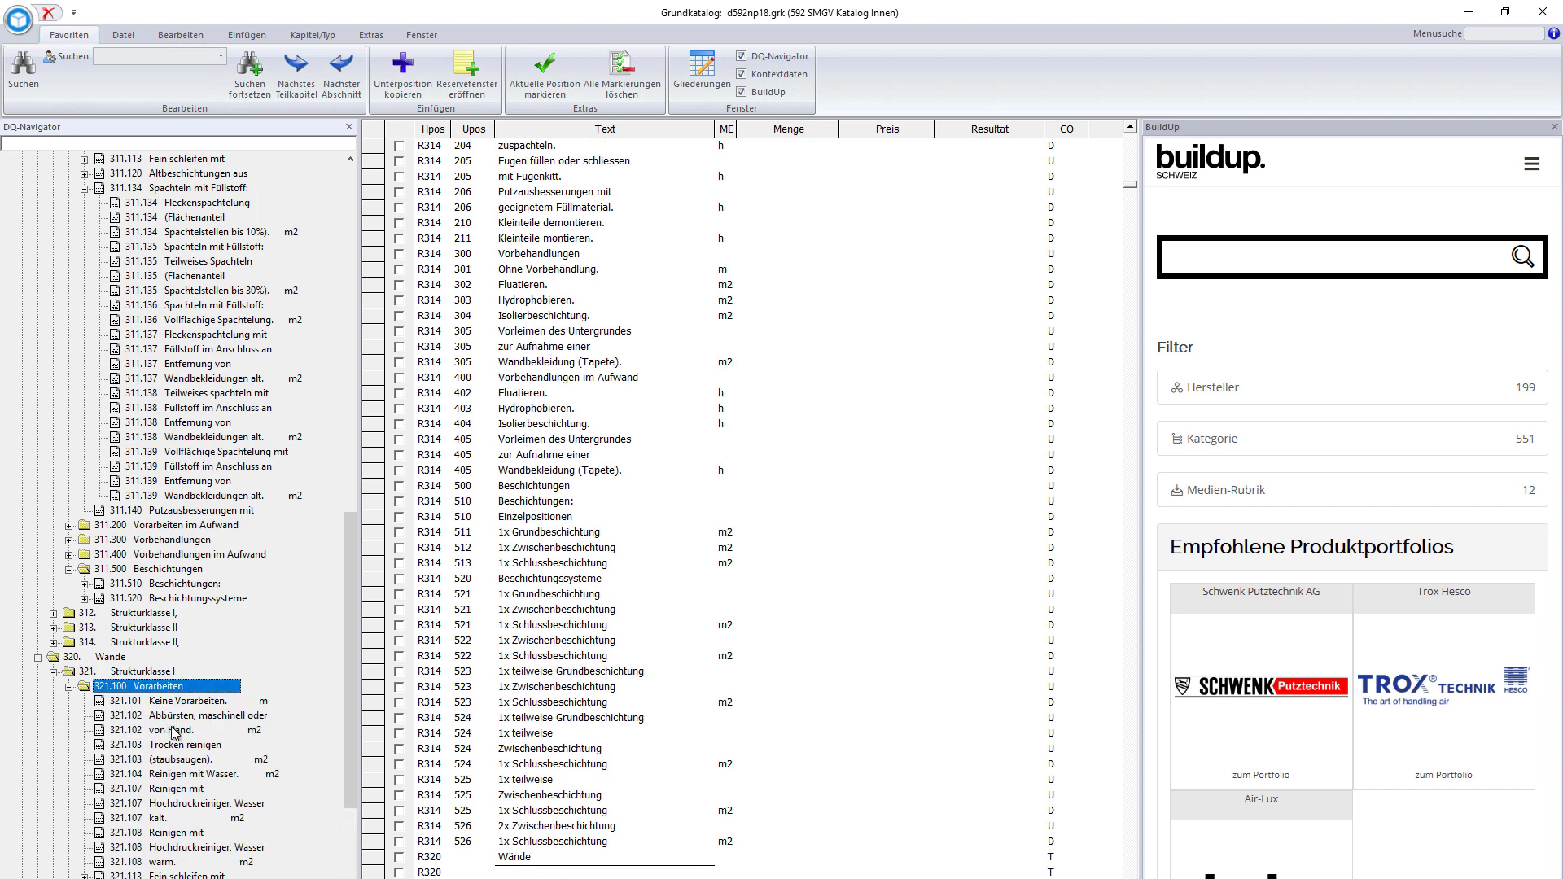
pyautogui.click(177, 730)
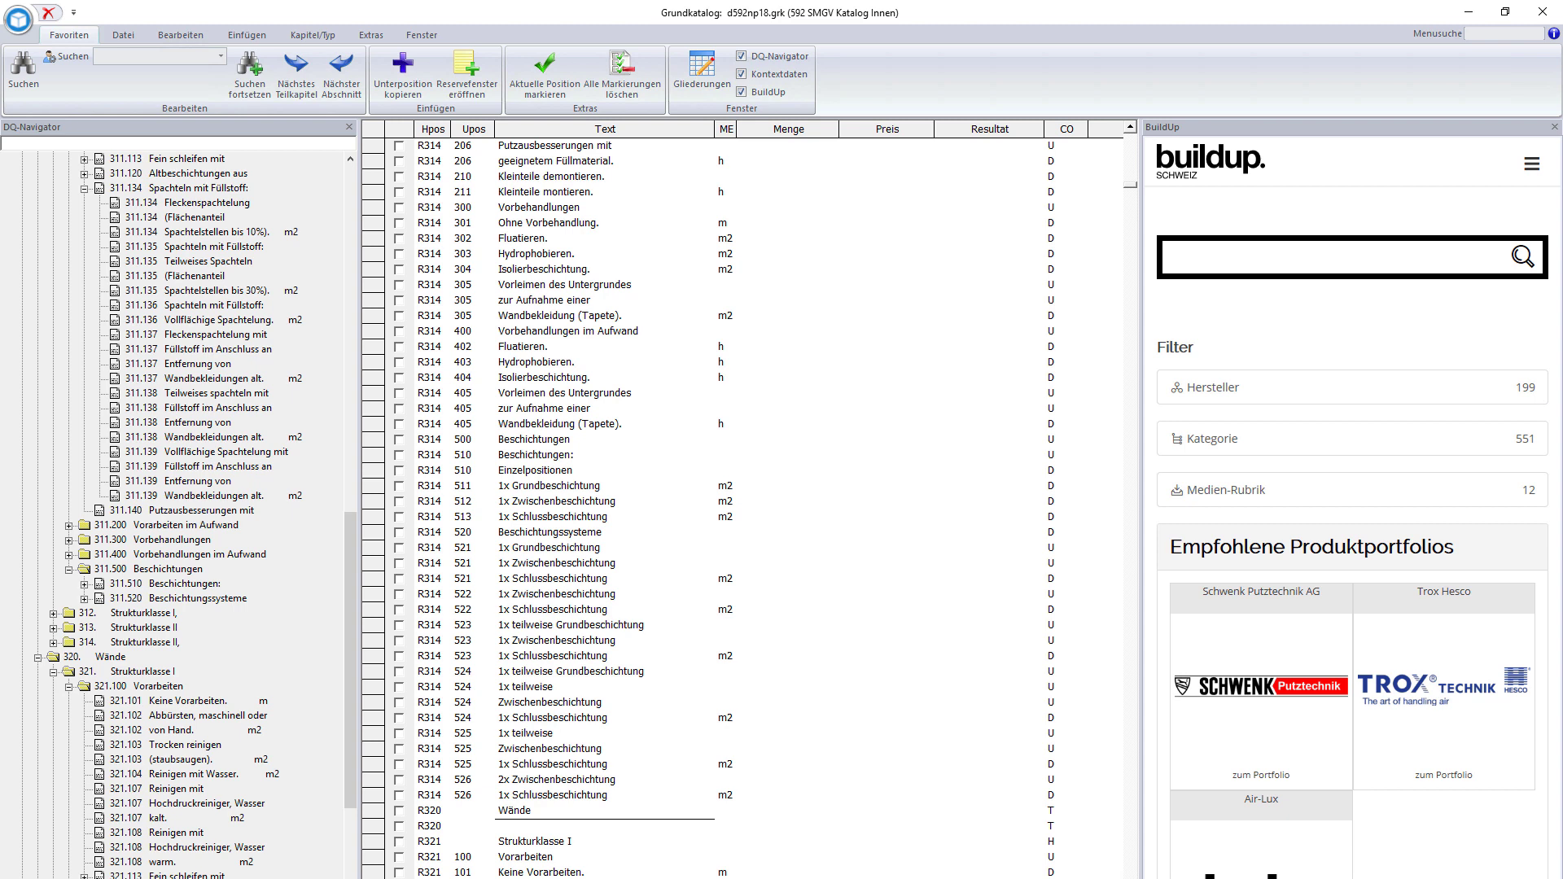
# - Select the 400 Bauteile Holz chapter in the catalog tree
pyautogui.scroll(-1, 742, 508)
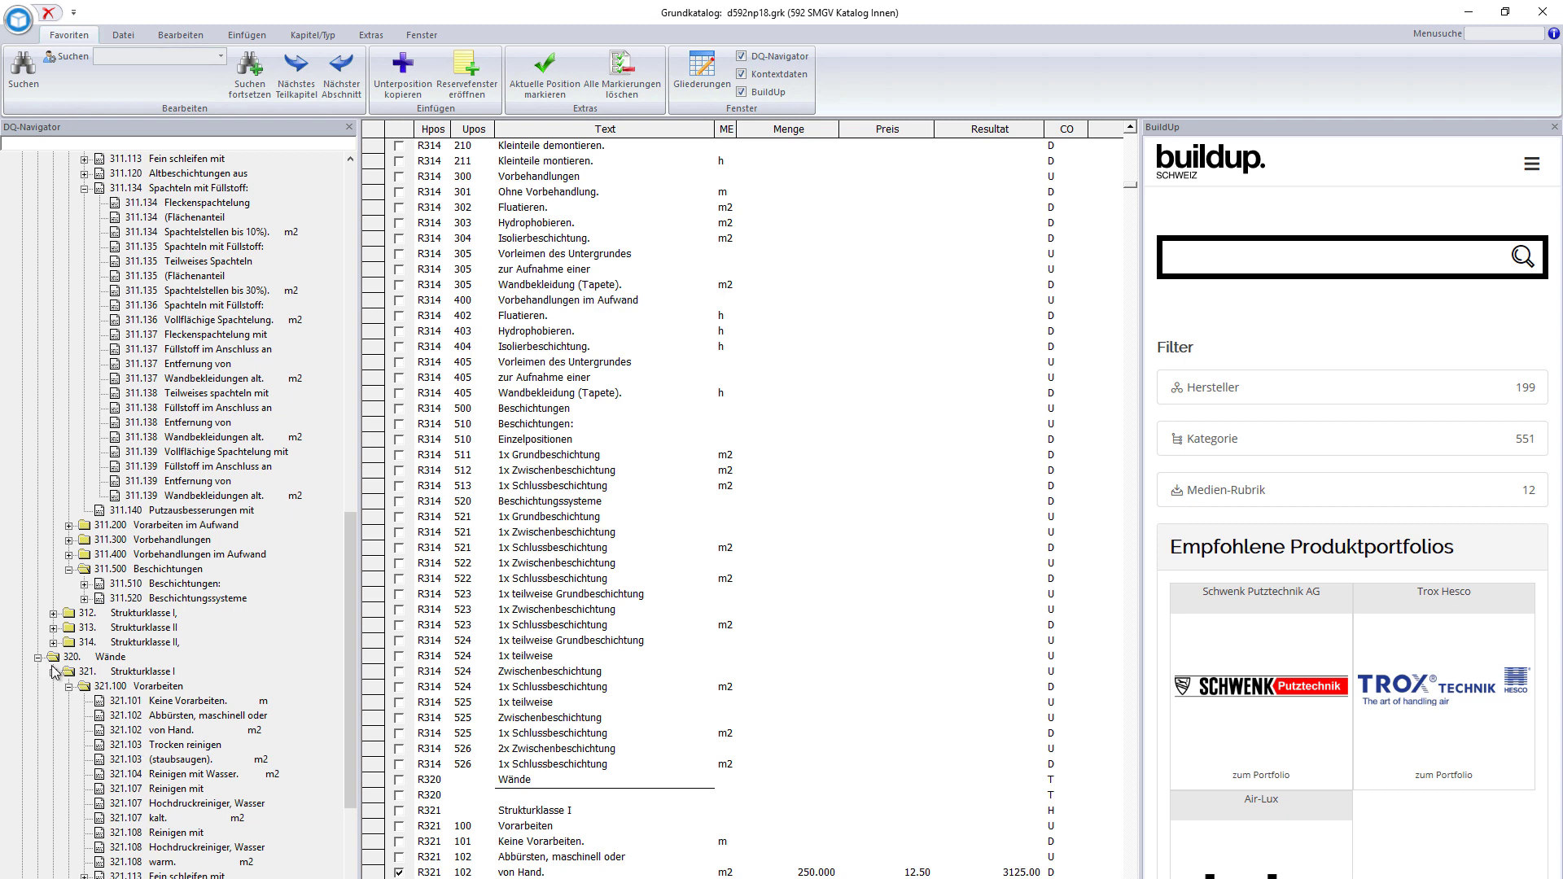
pyautogui.scroll(-1, 175, 708)
pyautogui.click(174, 704)
pyautogui.scroll(-5, 196, 745)
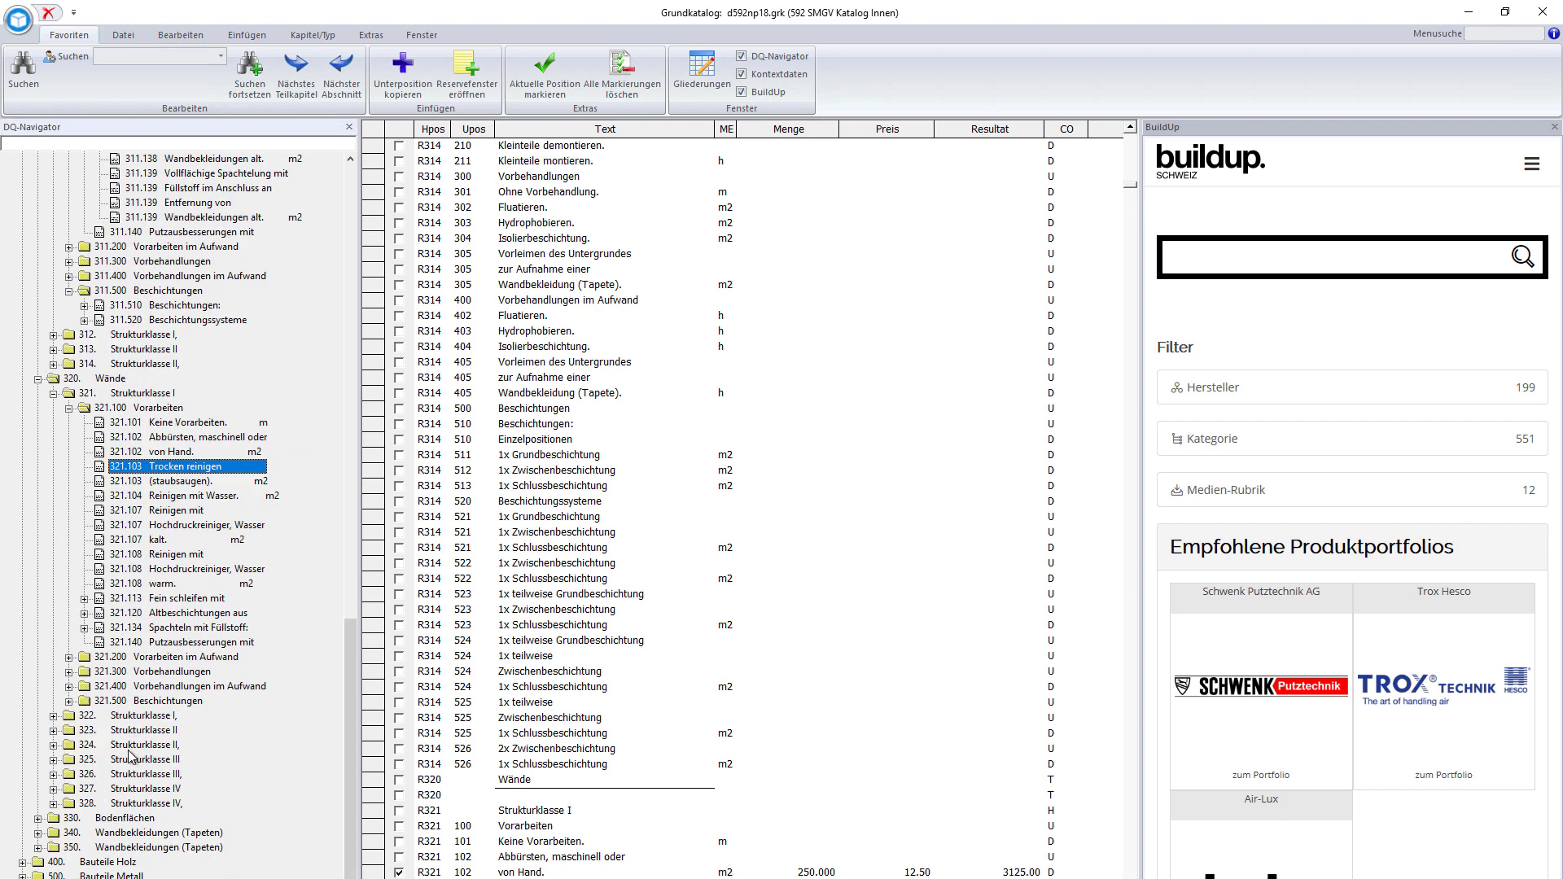
pyautogui.click(116, 861)
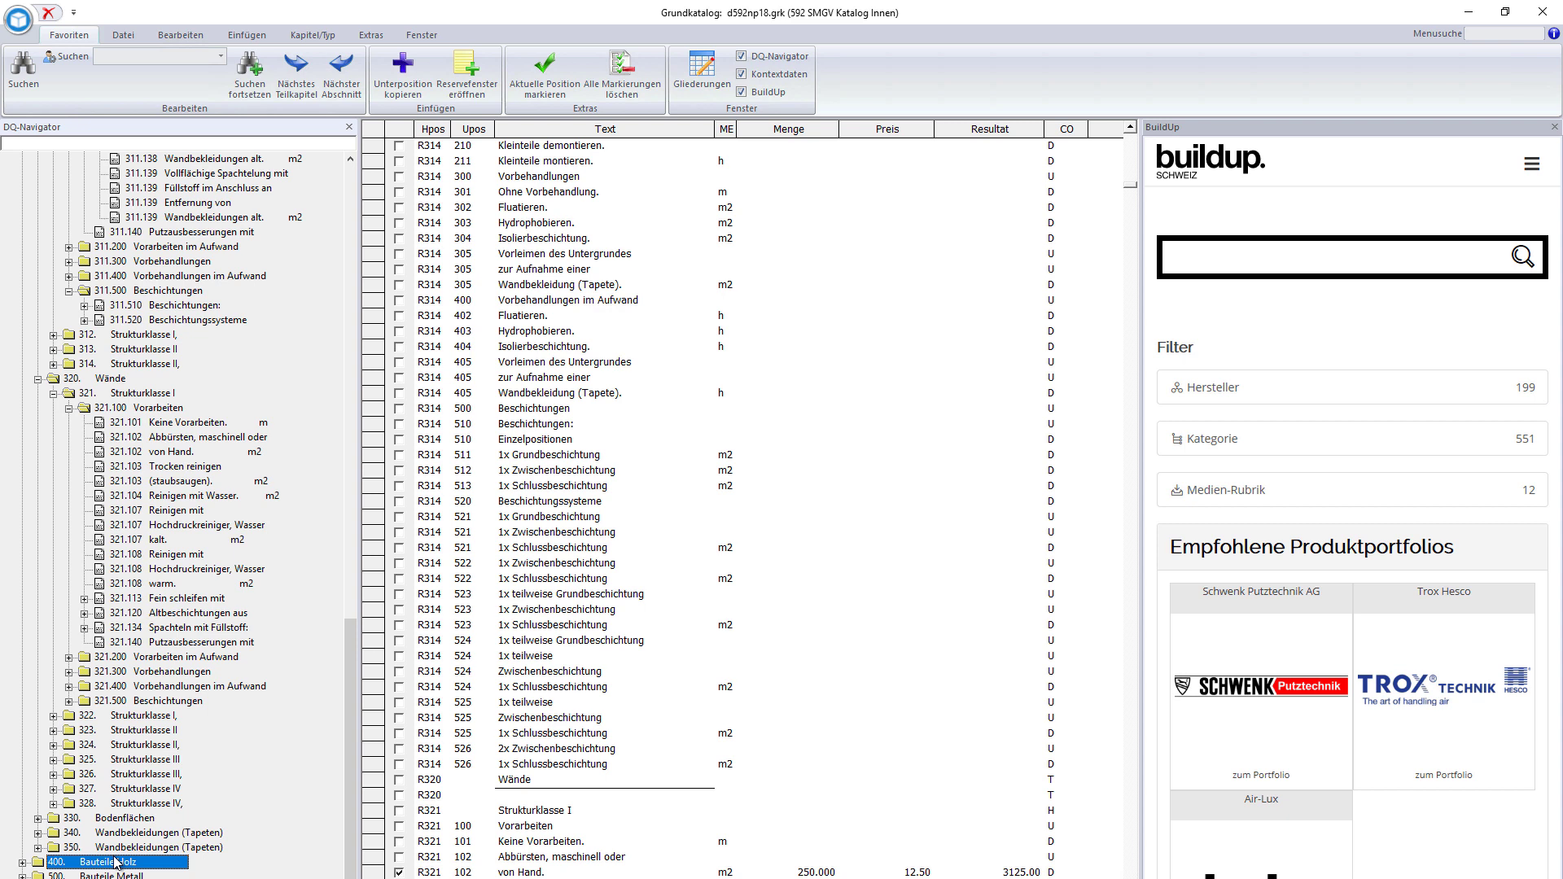
# - Expand 400 Bauteile Holz > 450 Türen/Tore > 451.100 and go to position 451.105 inkl. Nachreinigen
pyautogui.doubleClick(115, 861)
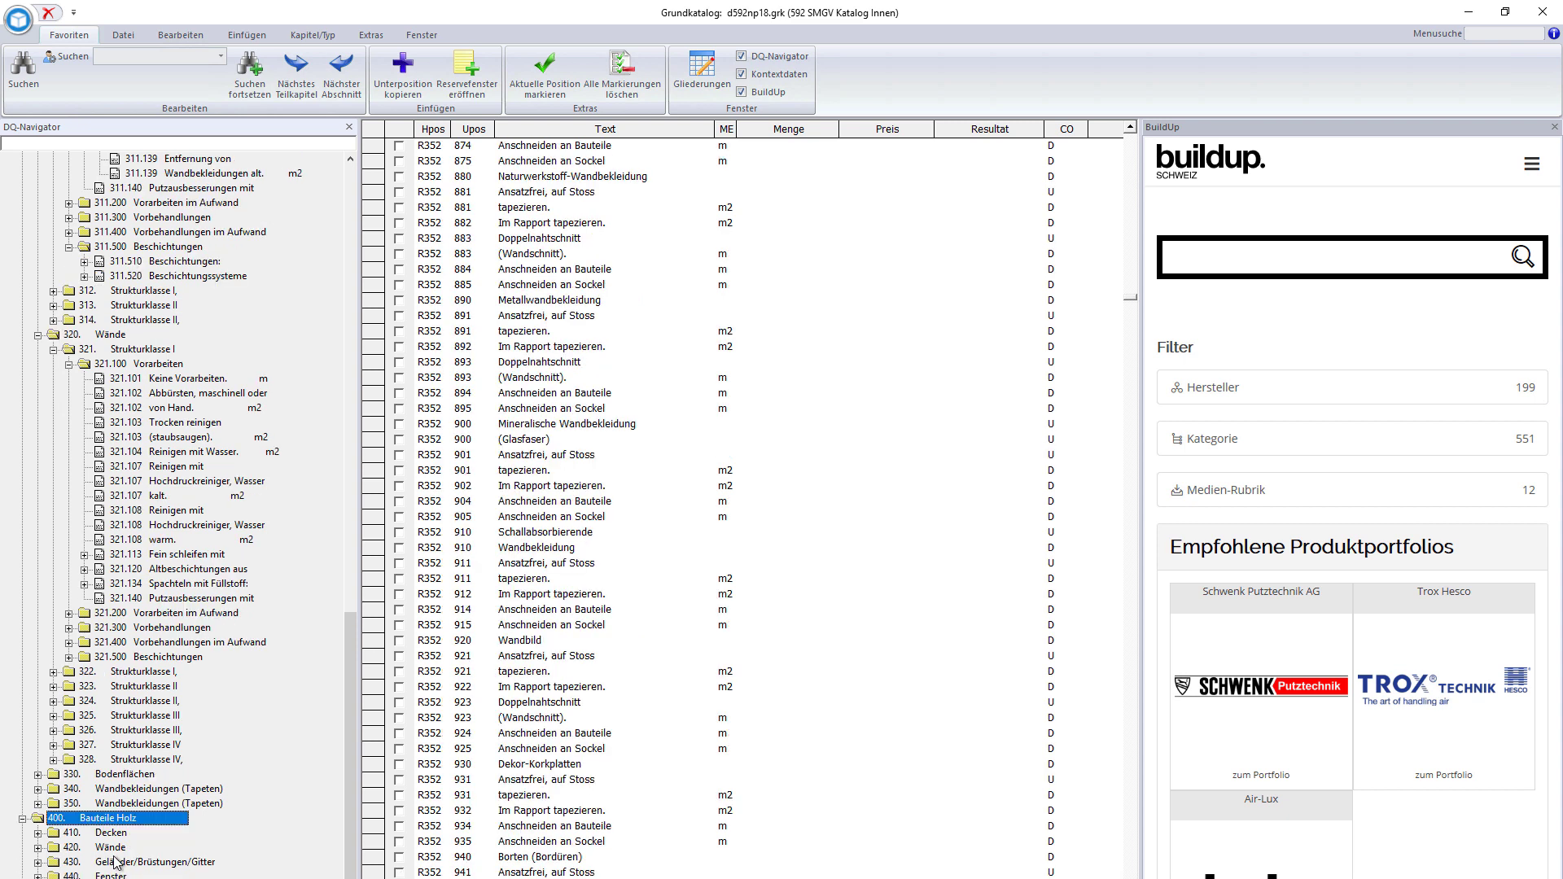
pyautogui.doubleClick(110, 831)
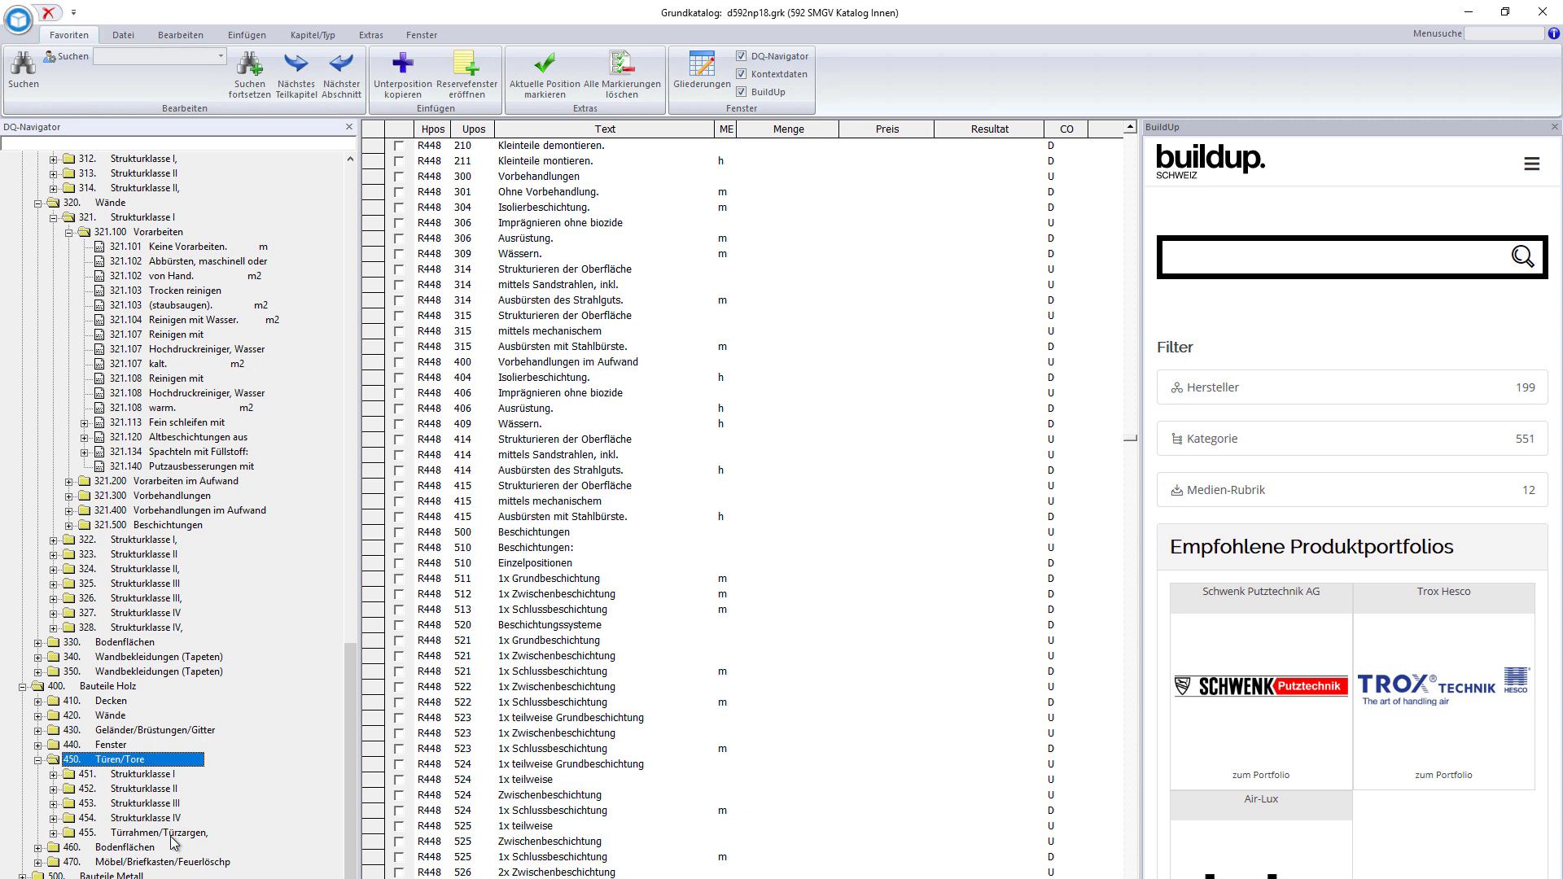
pyautogui.click(146, 779)
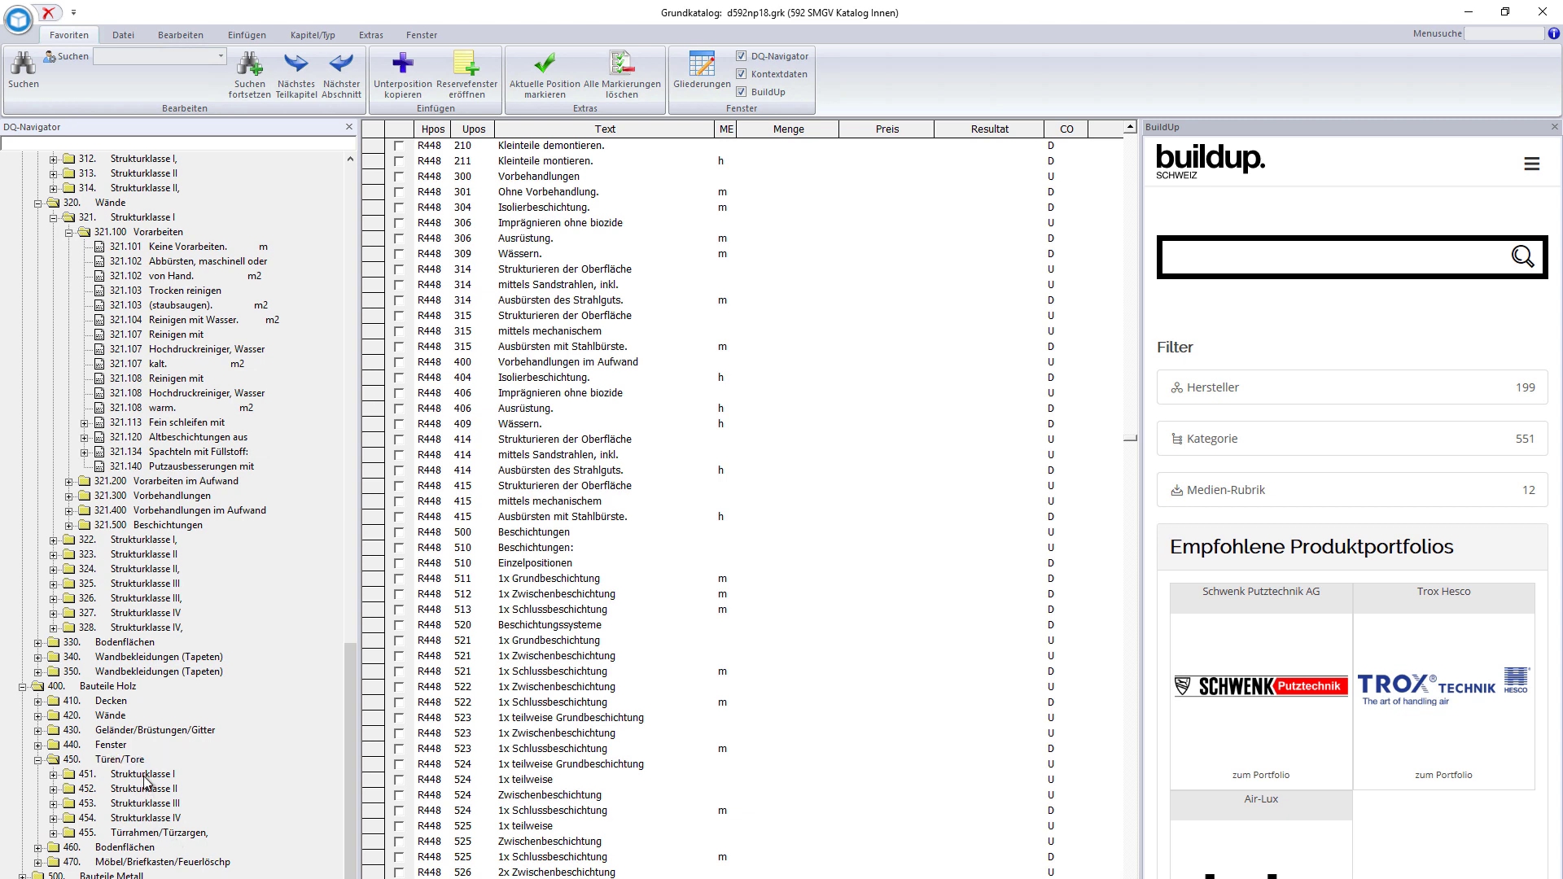
pyautogui.doubleClick(145, 778)
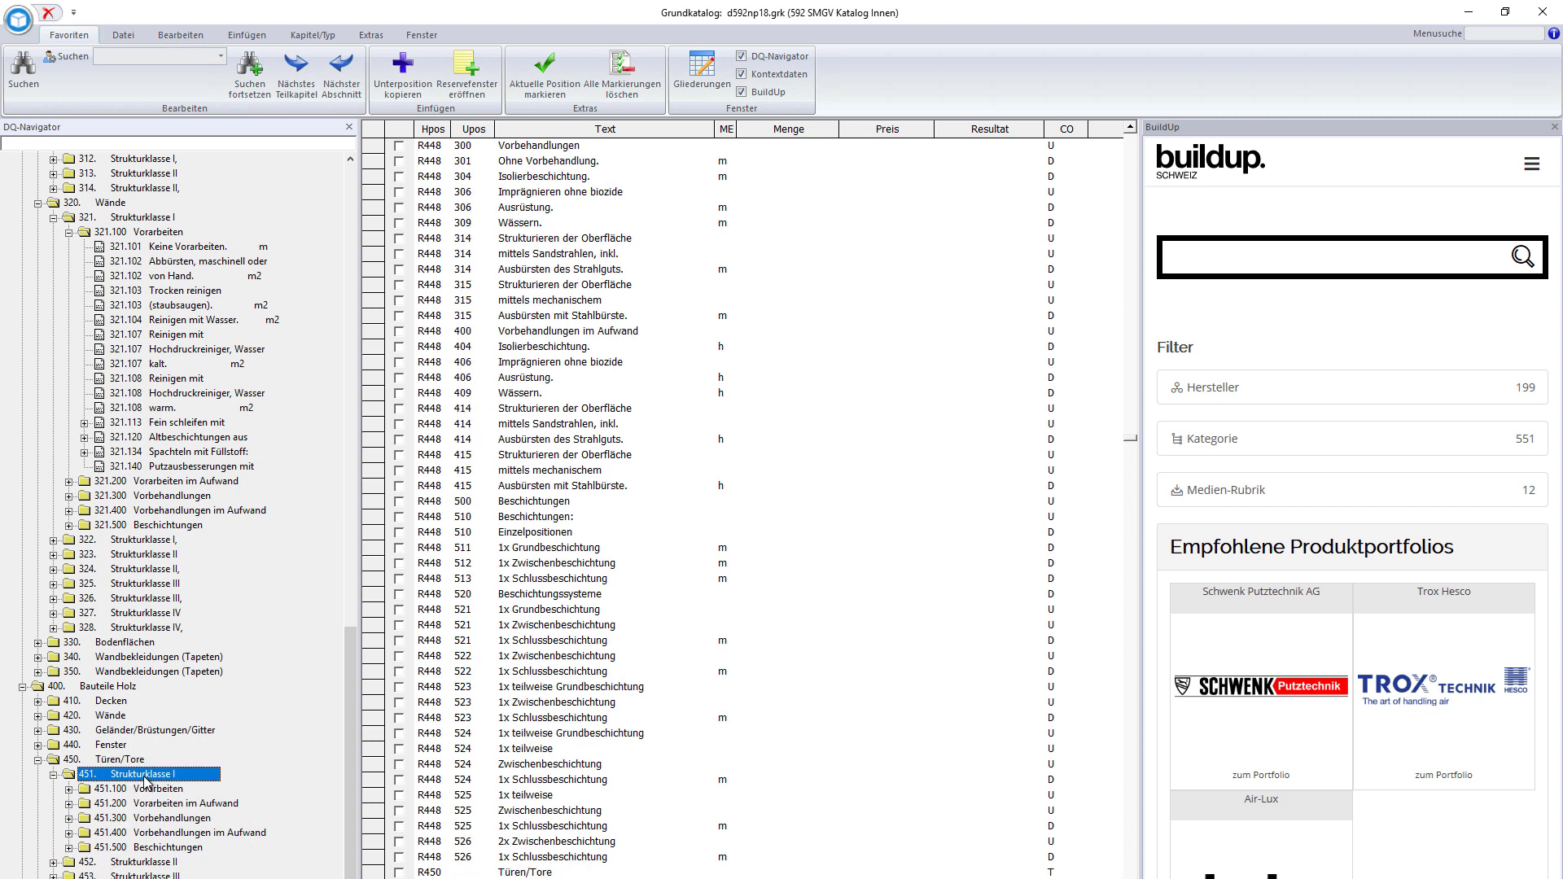
pyautogui.doubleClick(151, 792)
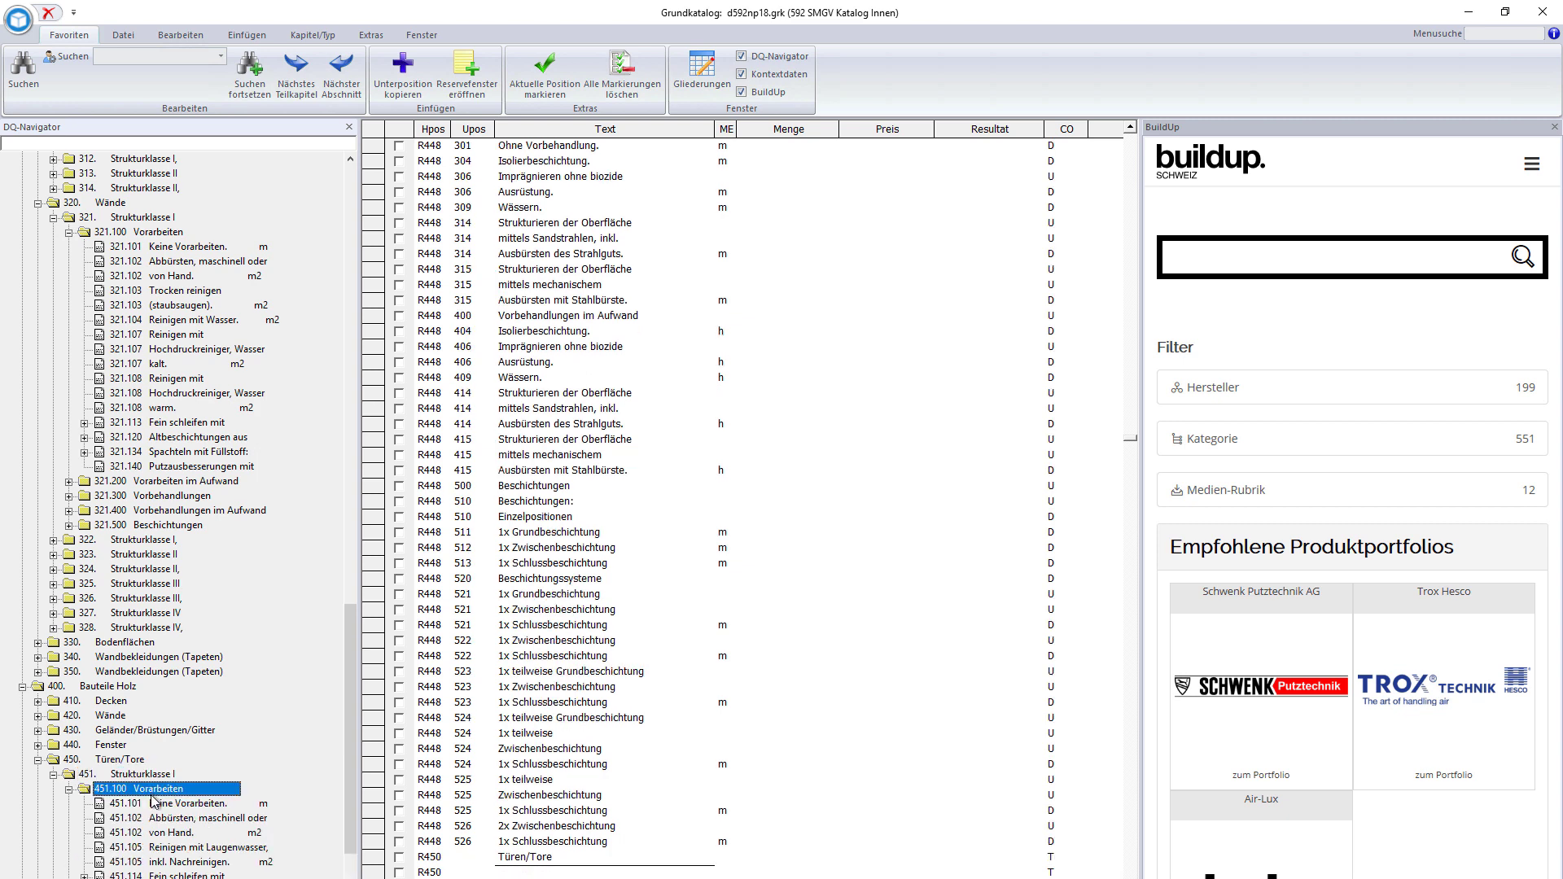
pyautogui.click(167, 863)
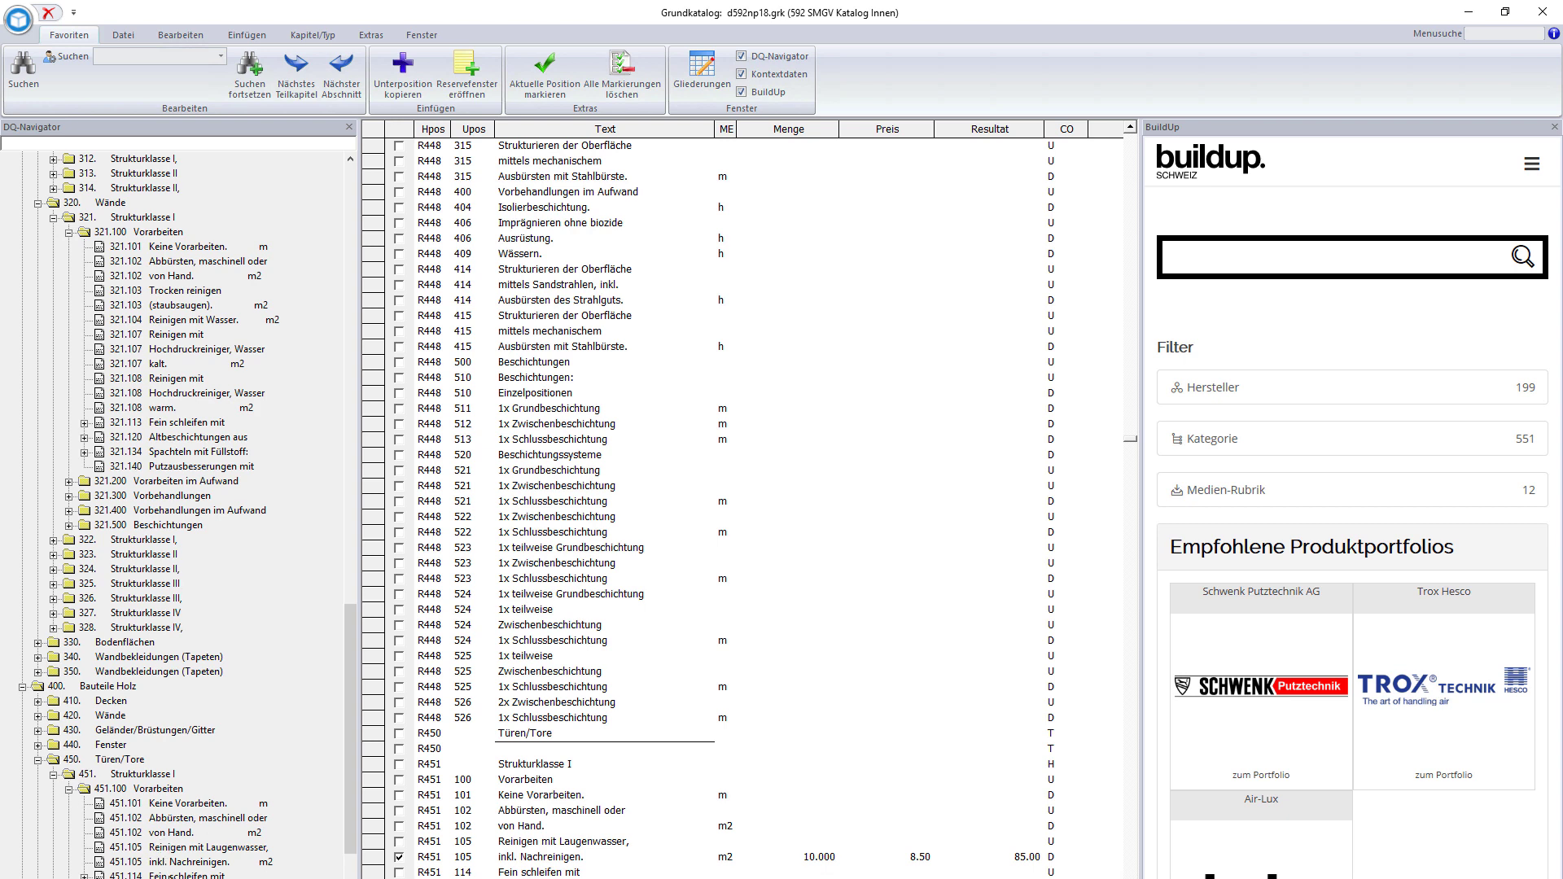
pyautogui.click(537, 872)
pyautogui.scroll(-2, 537, 788)
# - Enter quantity 10 and price 5.50 for R451 115 'Trocken anschleifen.', totalling 55.00
pyautogui.click(537, 791)
pyautogui.scroll(-3, 537, 789)
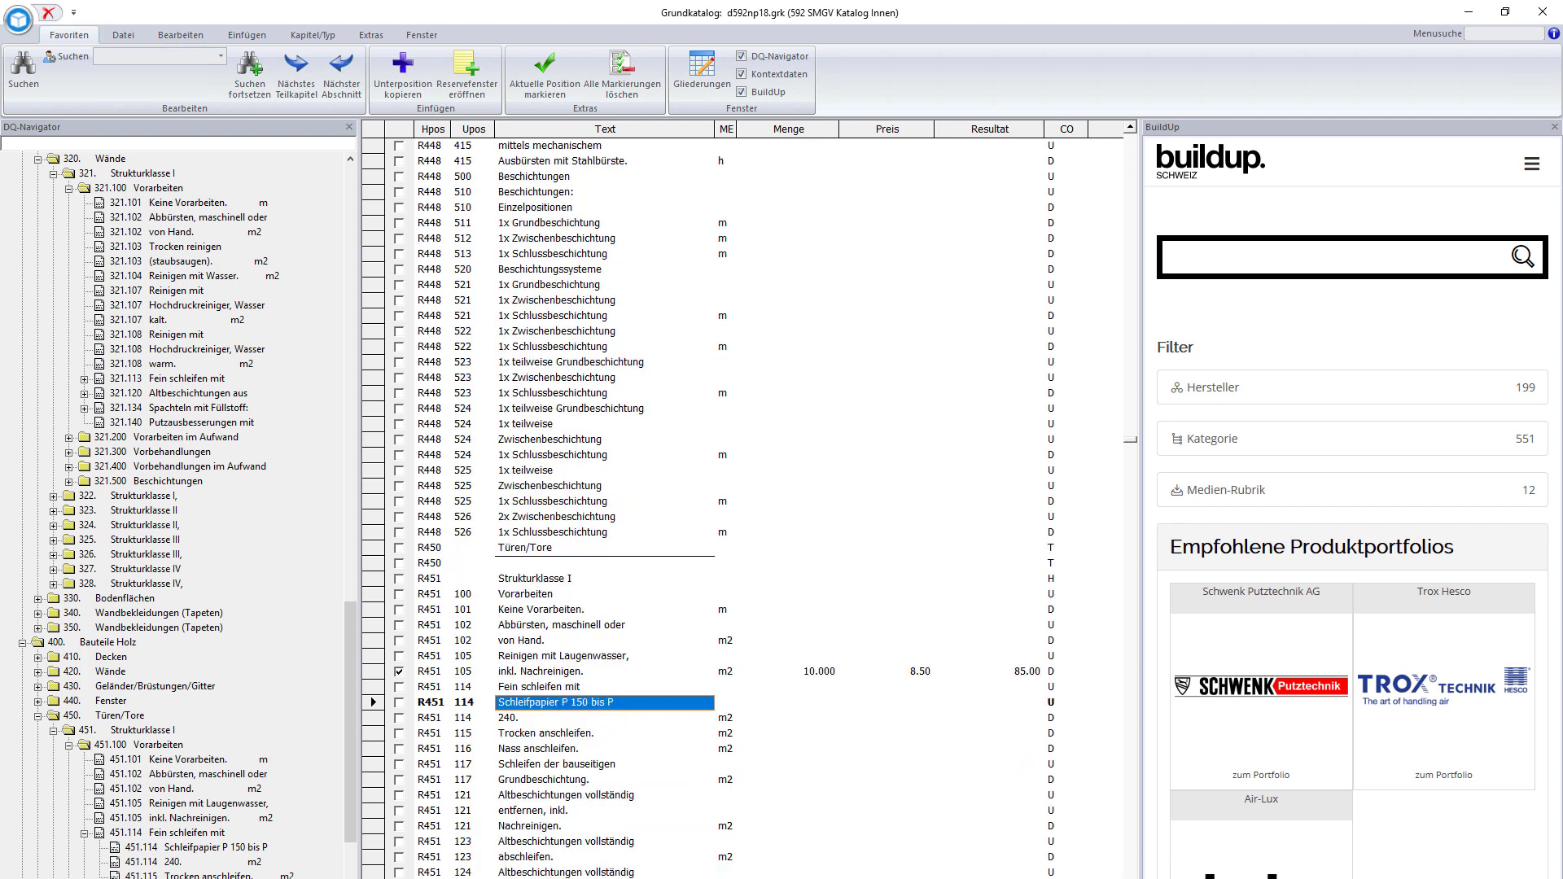
pyautogui.click(537, 691)
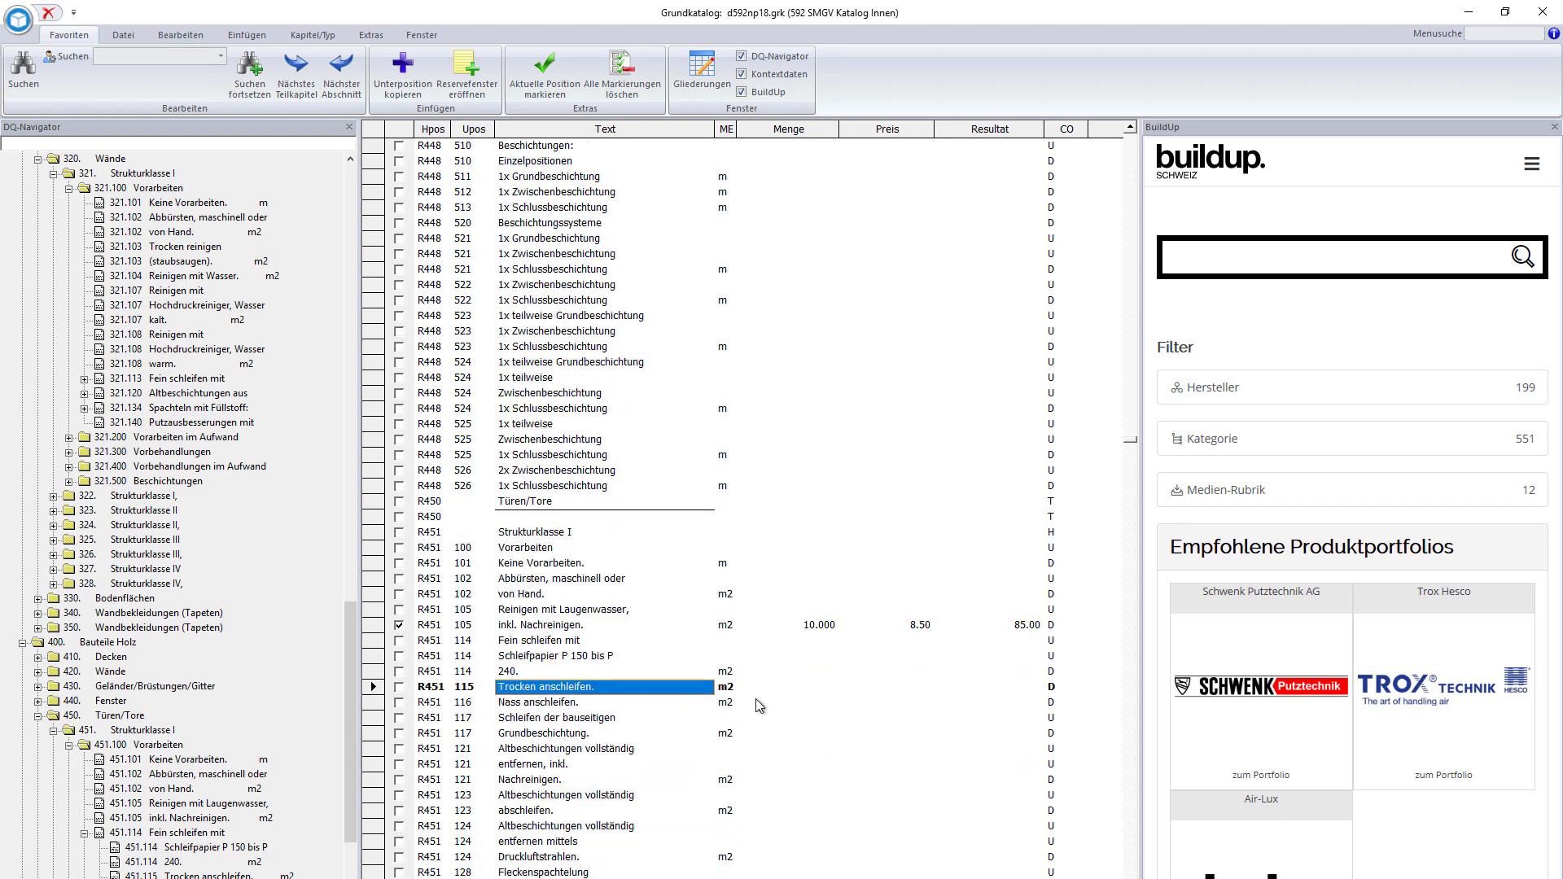
pyautogui.click(802, 697)
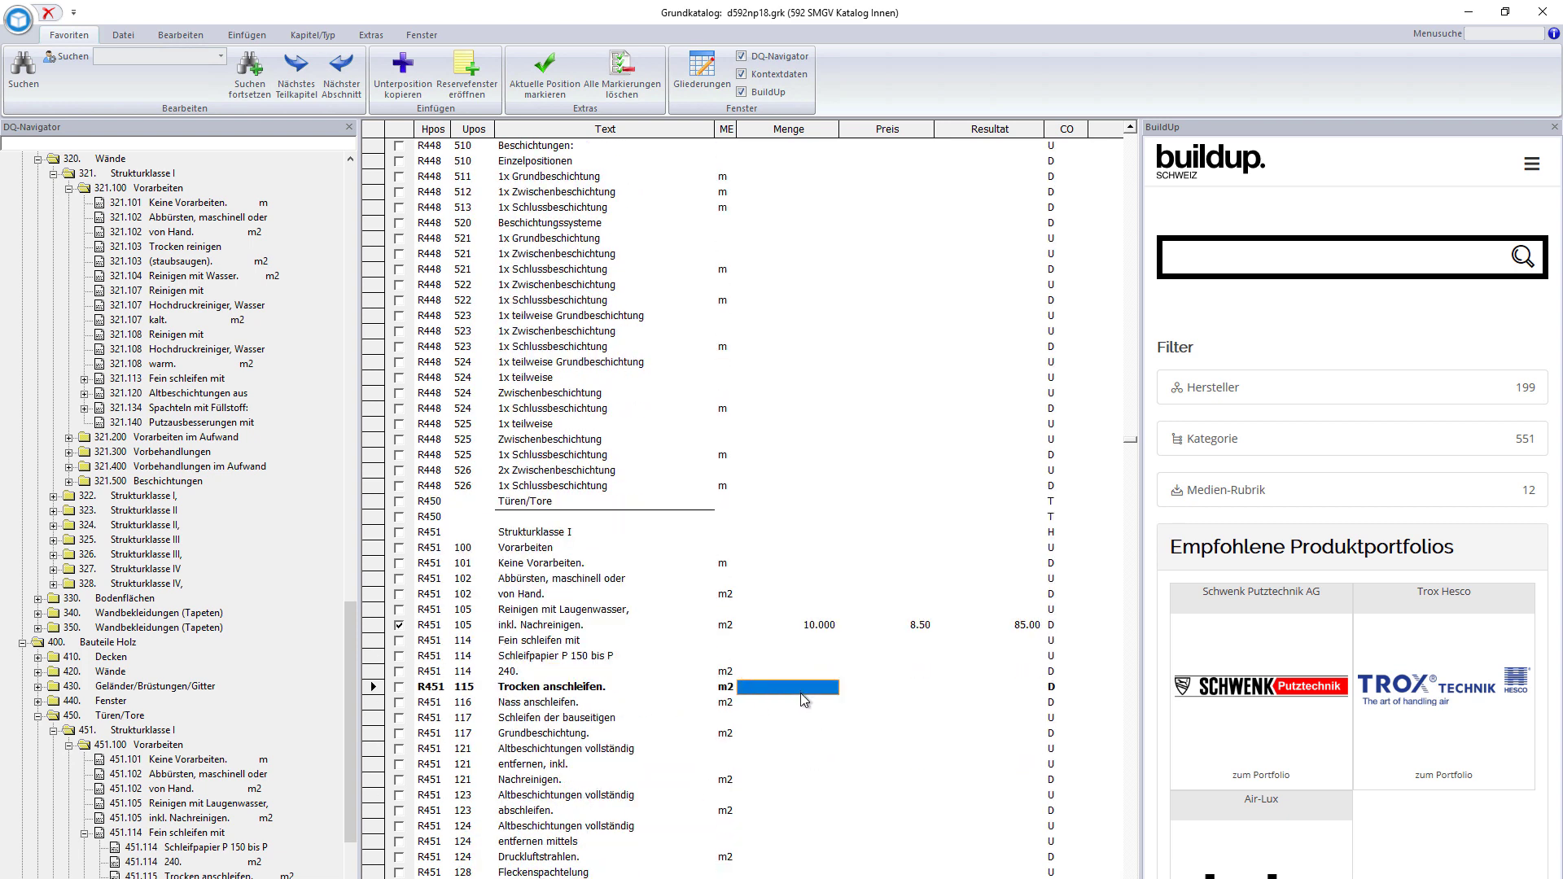
pyautogui.write('10')
pyautogui.press('Return')
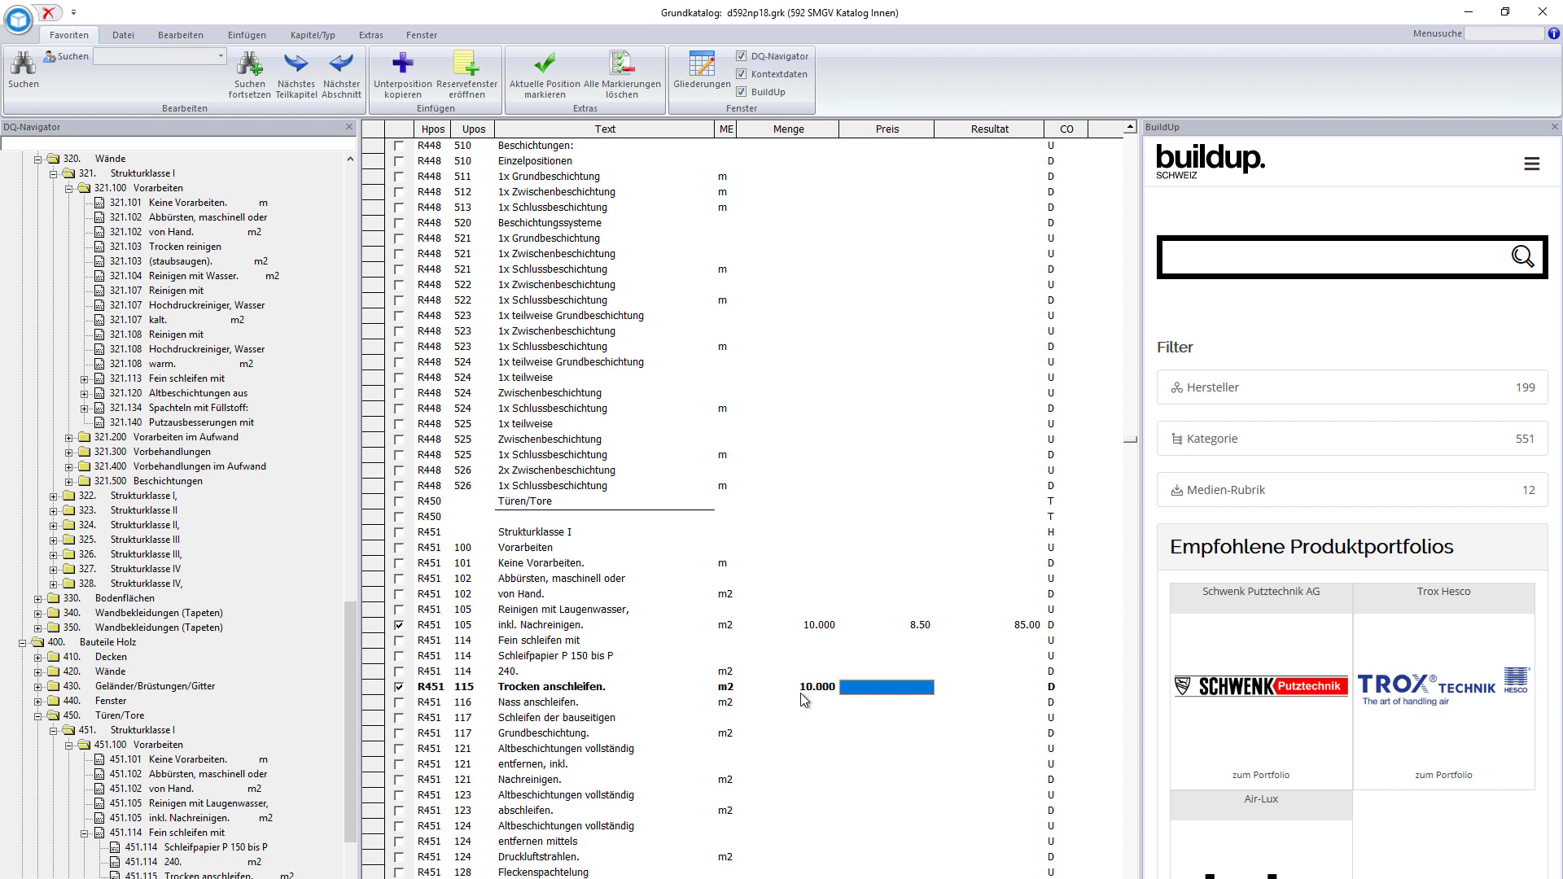
pyautogui.write('5.5')
pyautogui.press('Return')
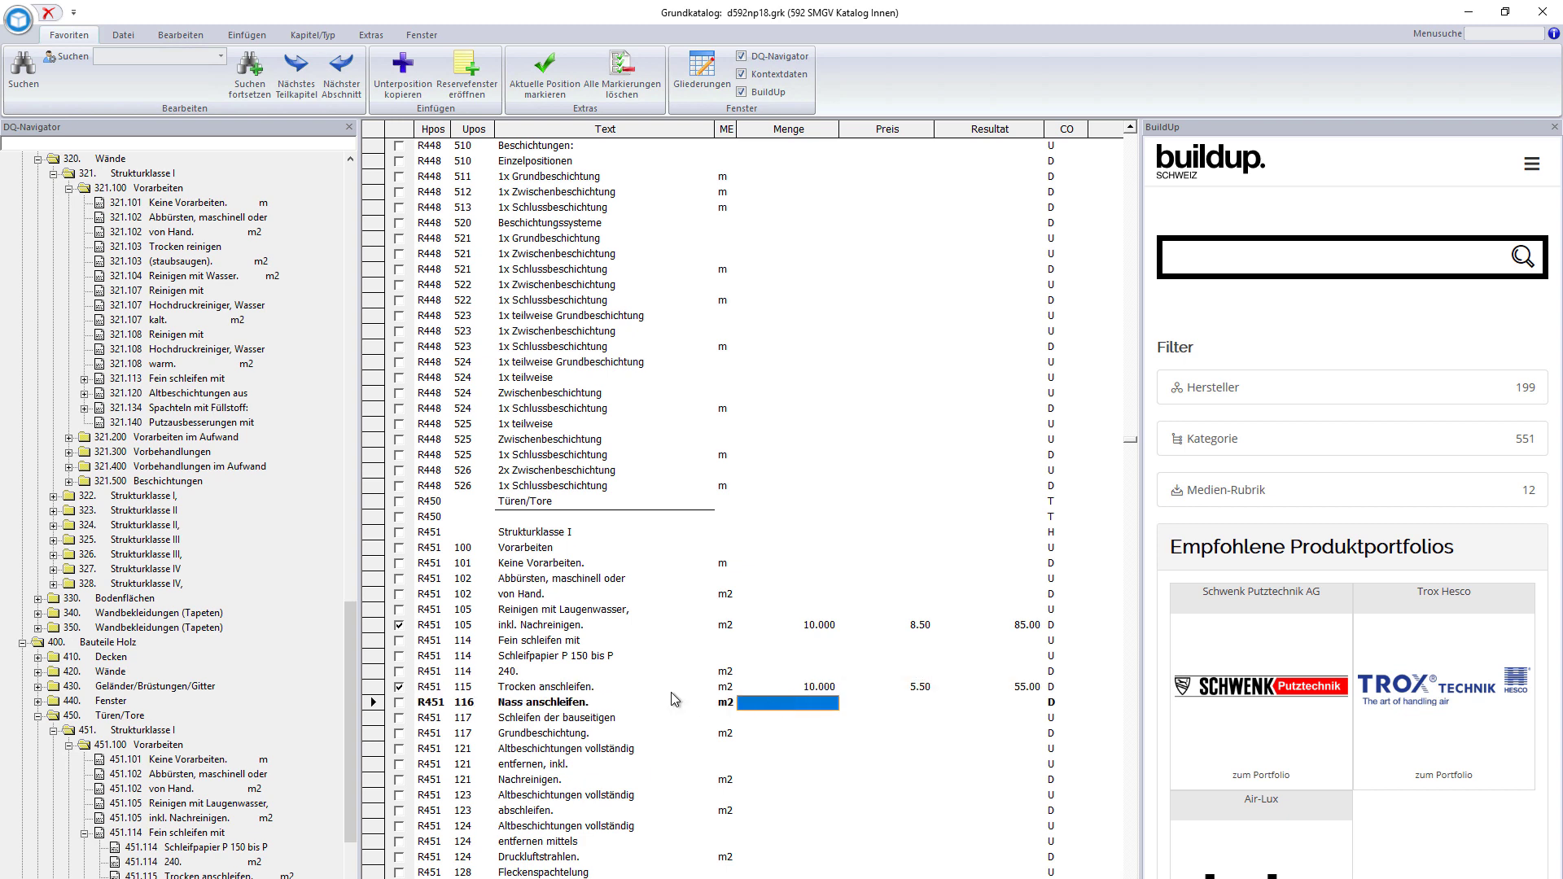
pyautogui.click(206, 775)
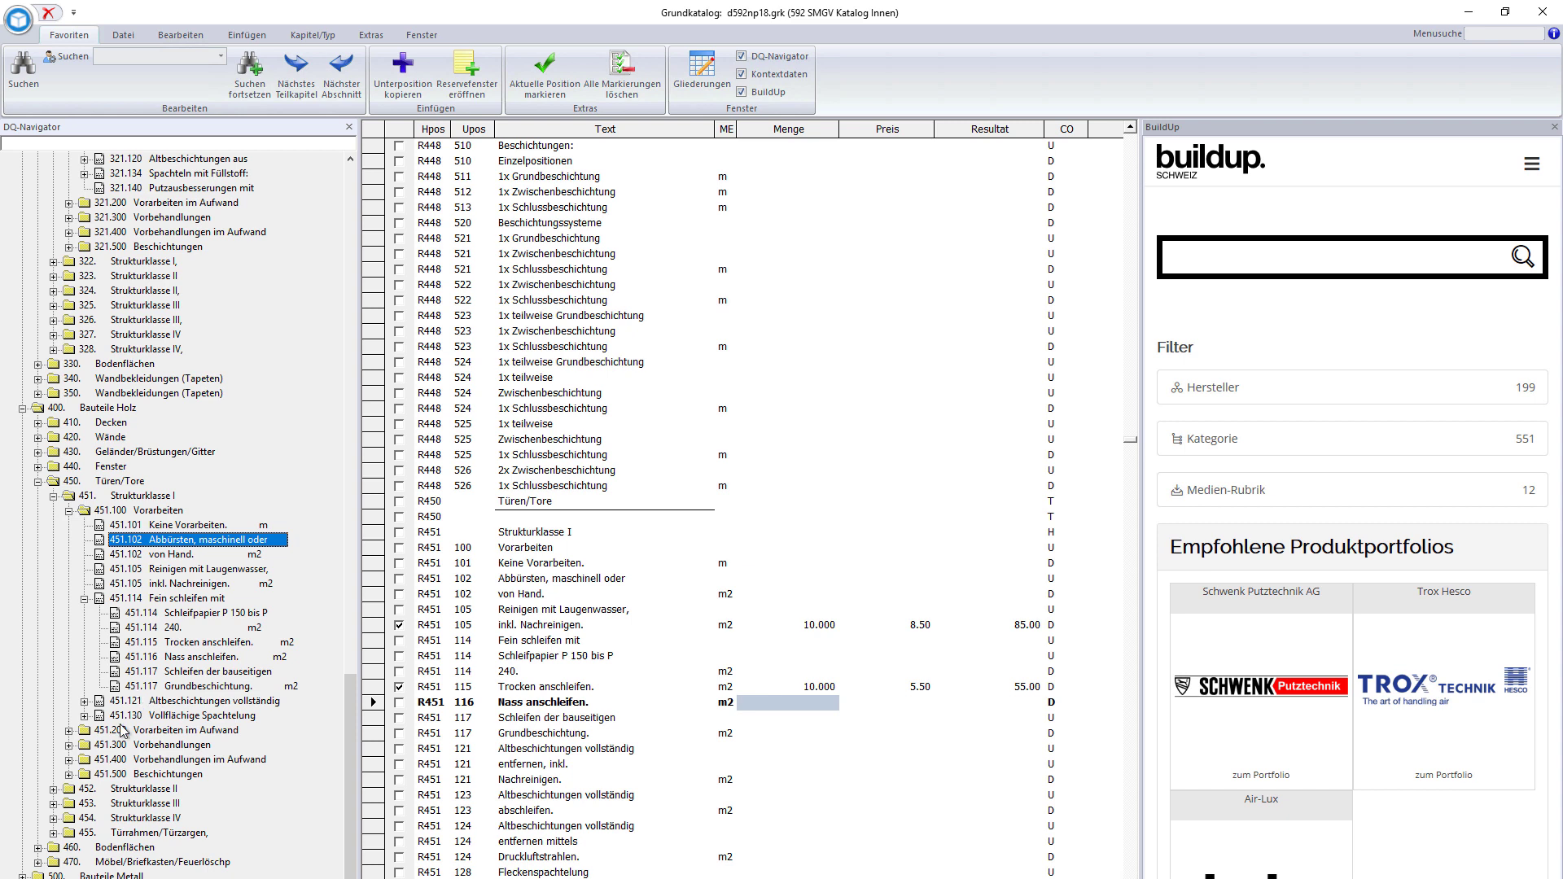
# - Expand 451.500 Beschichtungen > 451.520 and jump to position 451.523 1x Schlussbeschichtung
pyautogui.click(128, 774)
pyautogui.doubleClick(128, 774)
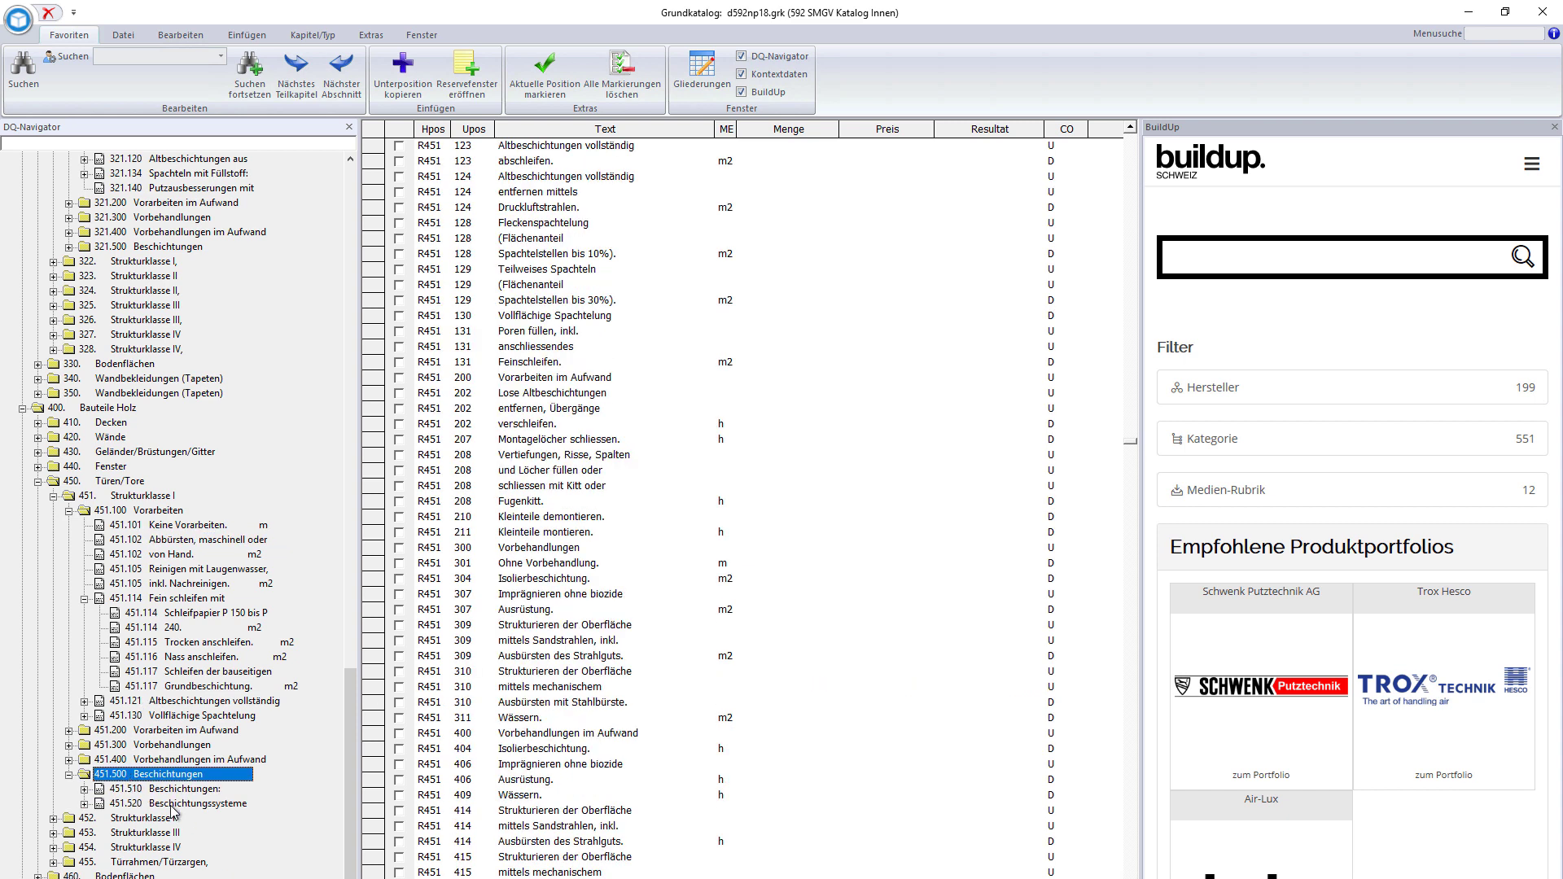
pyautogui.doubleClick(172, 805)
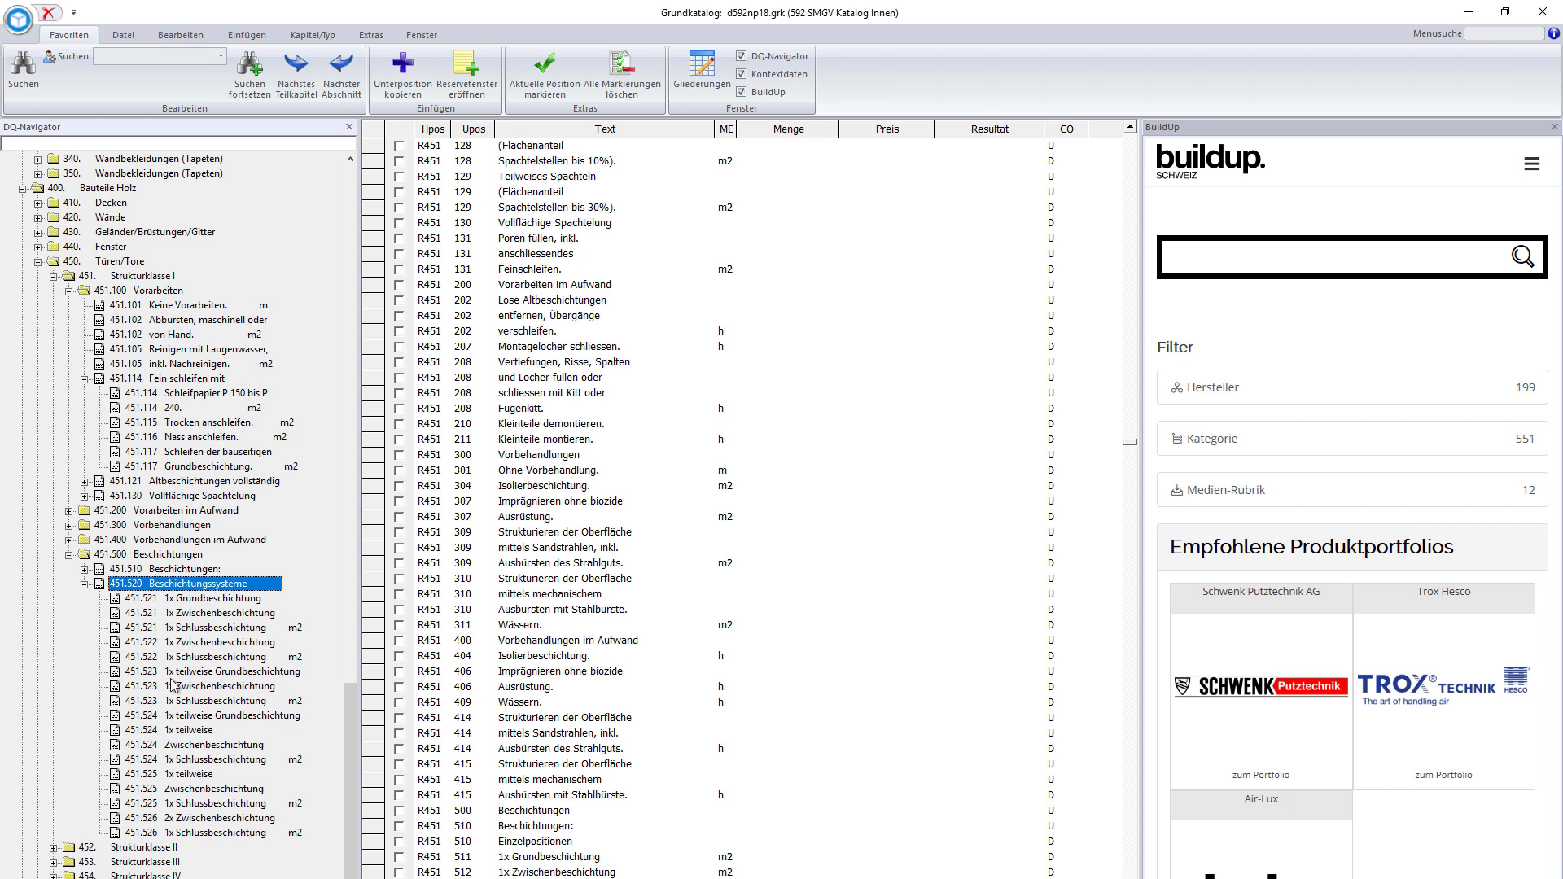
pyautogui.click(186, 689)
pyautogui.click(200, 703)
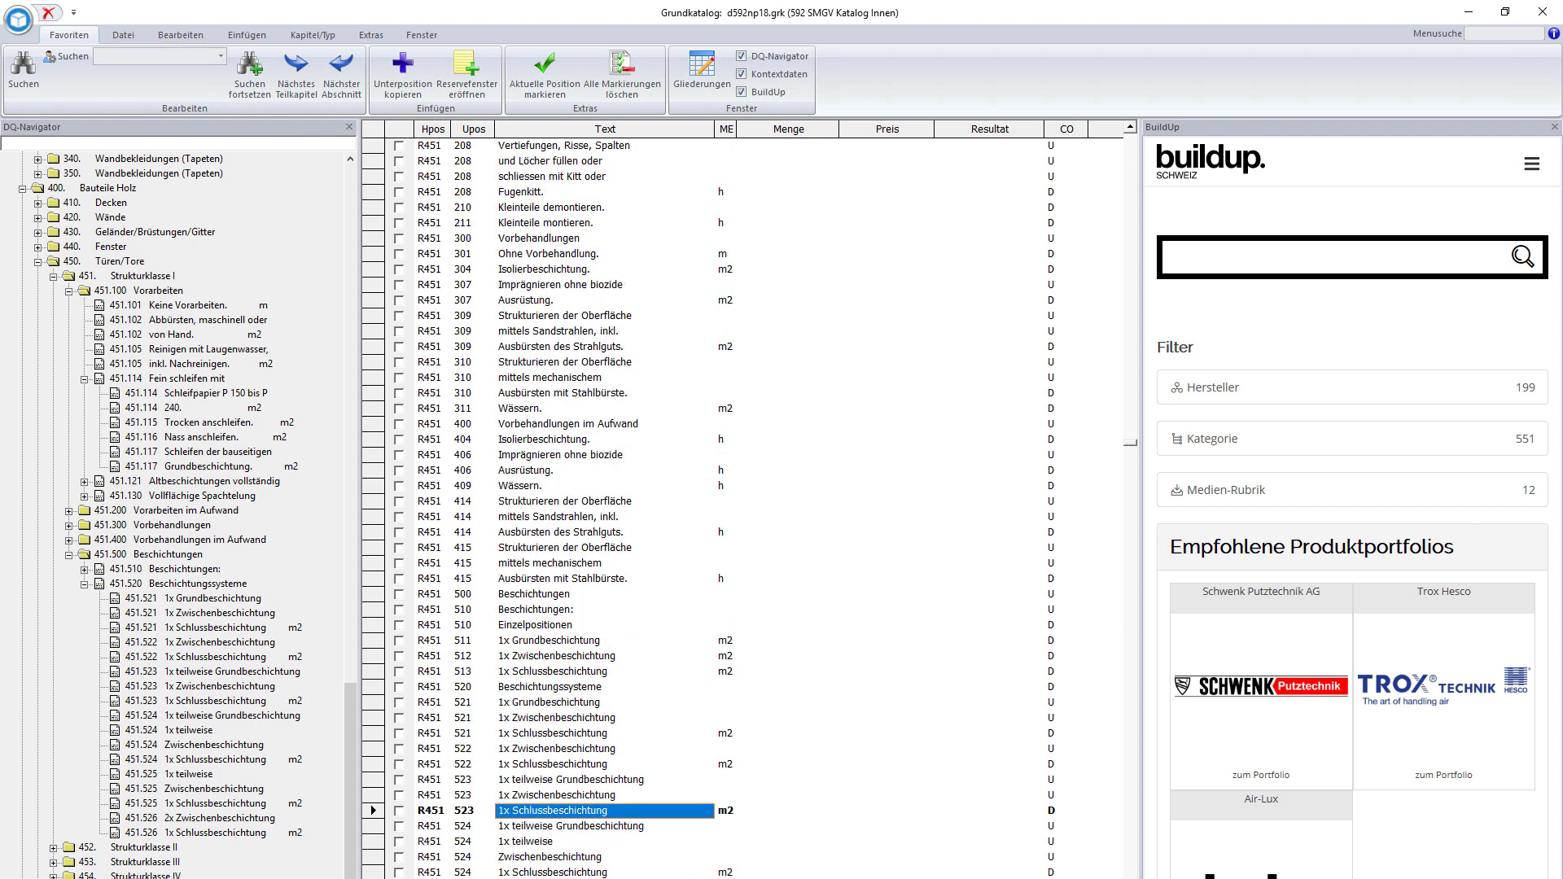
# - Give row 523 quantity 10 and price 43.50 (435.00), then close the catalog
pyautogui.click(785, 772)
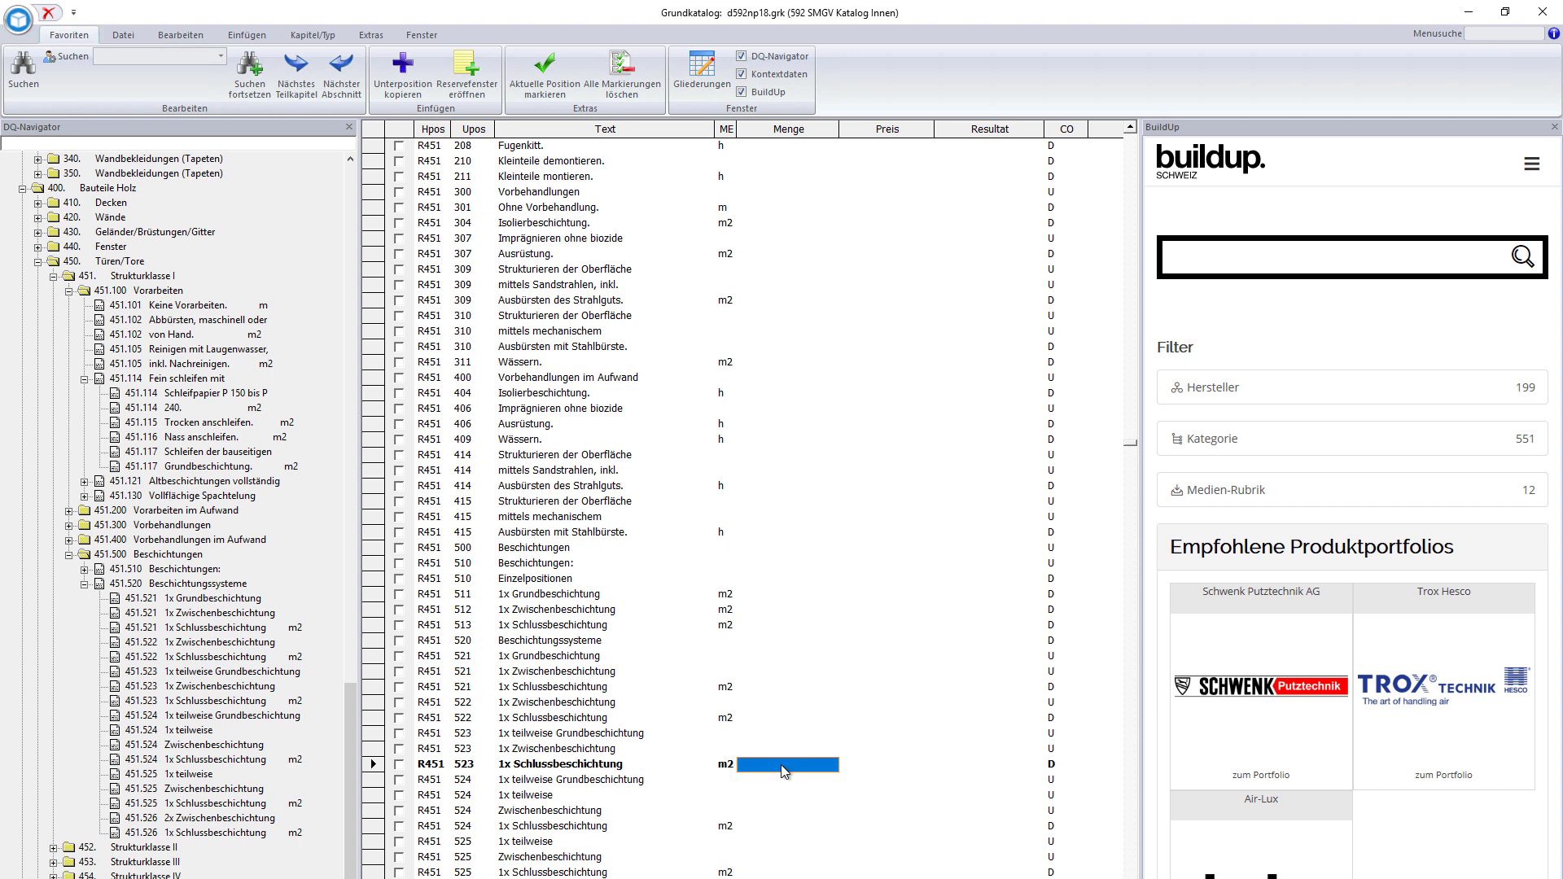
pyautogui.write('10')
pyautogui.press('Return')
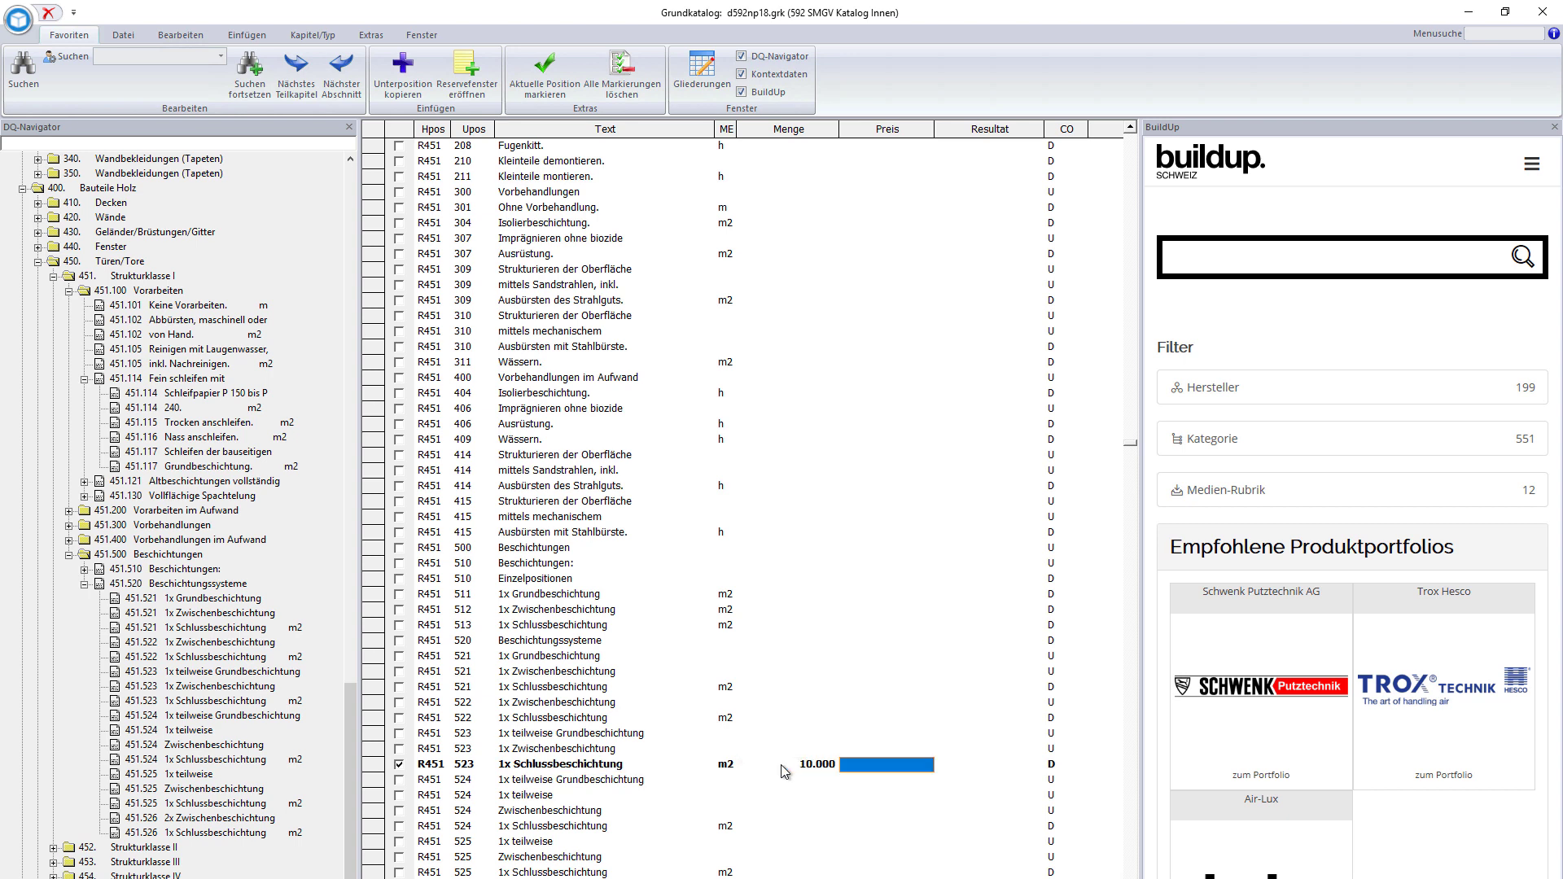
pyautogui.write('4')
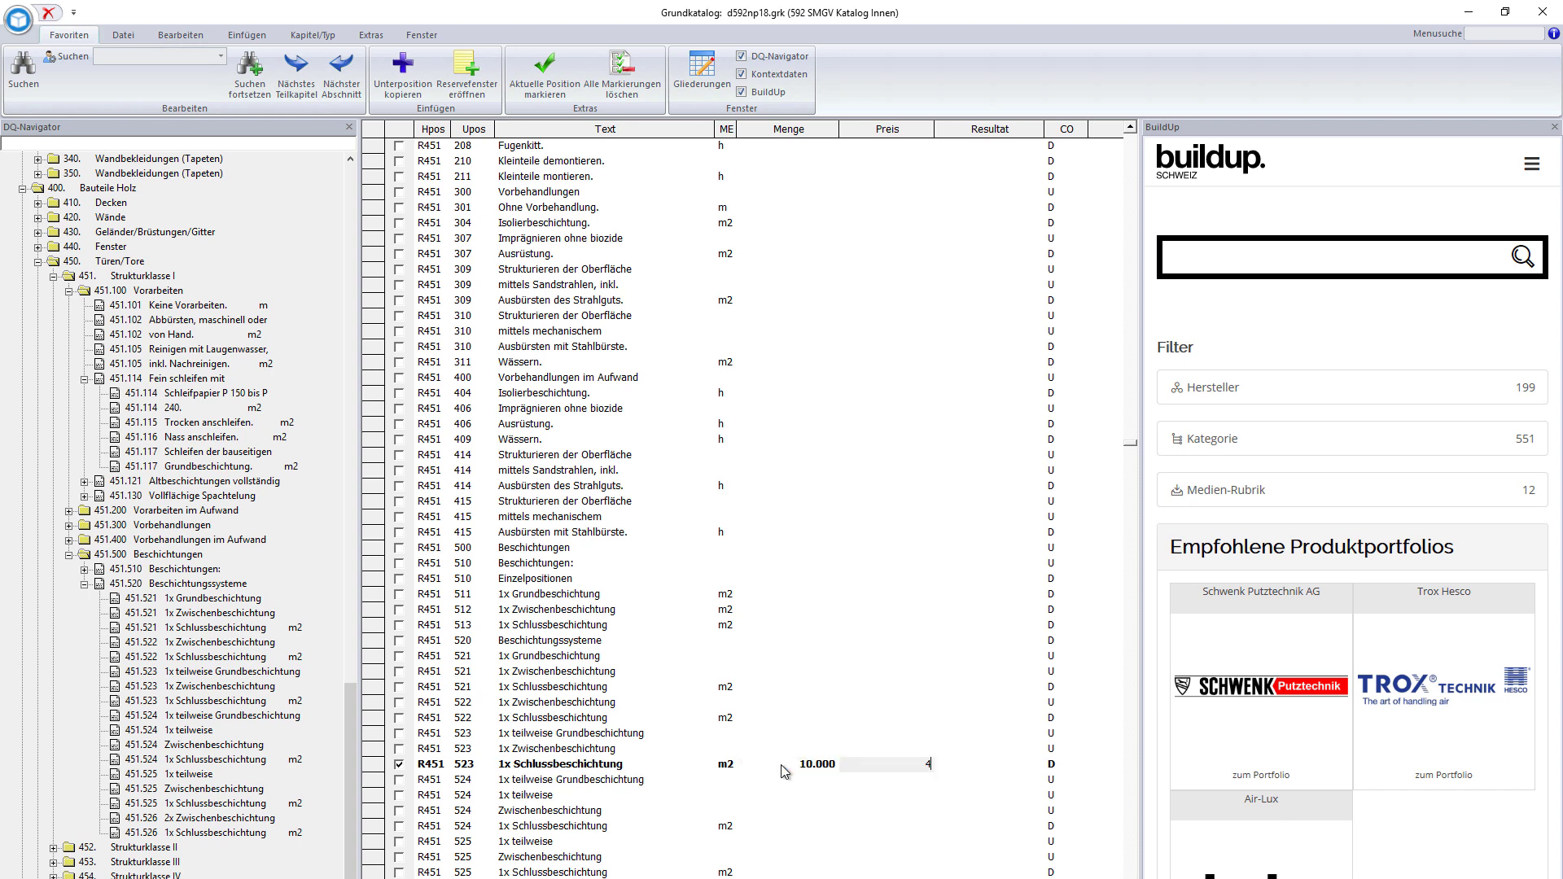
pyautogui.write('3.5')
pyautogui.press('Return')
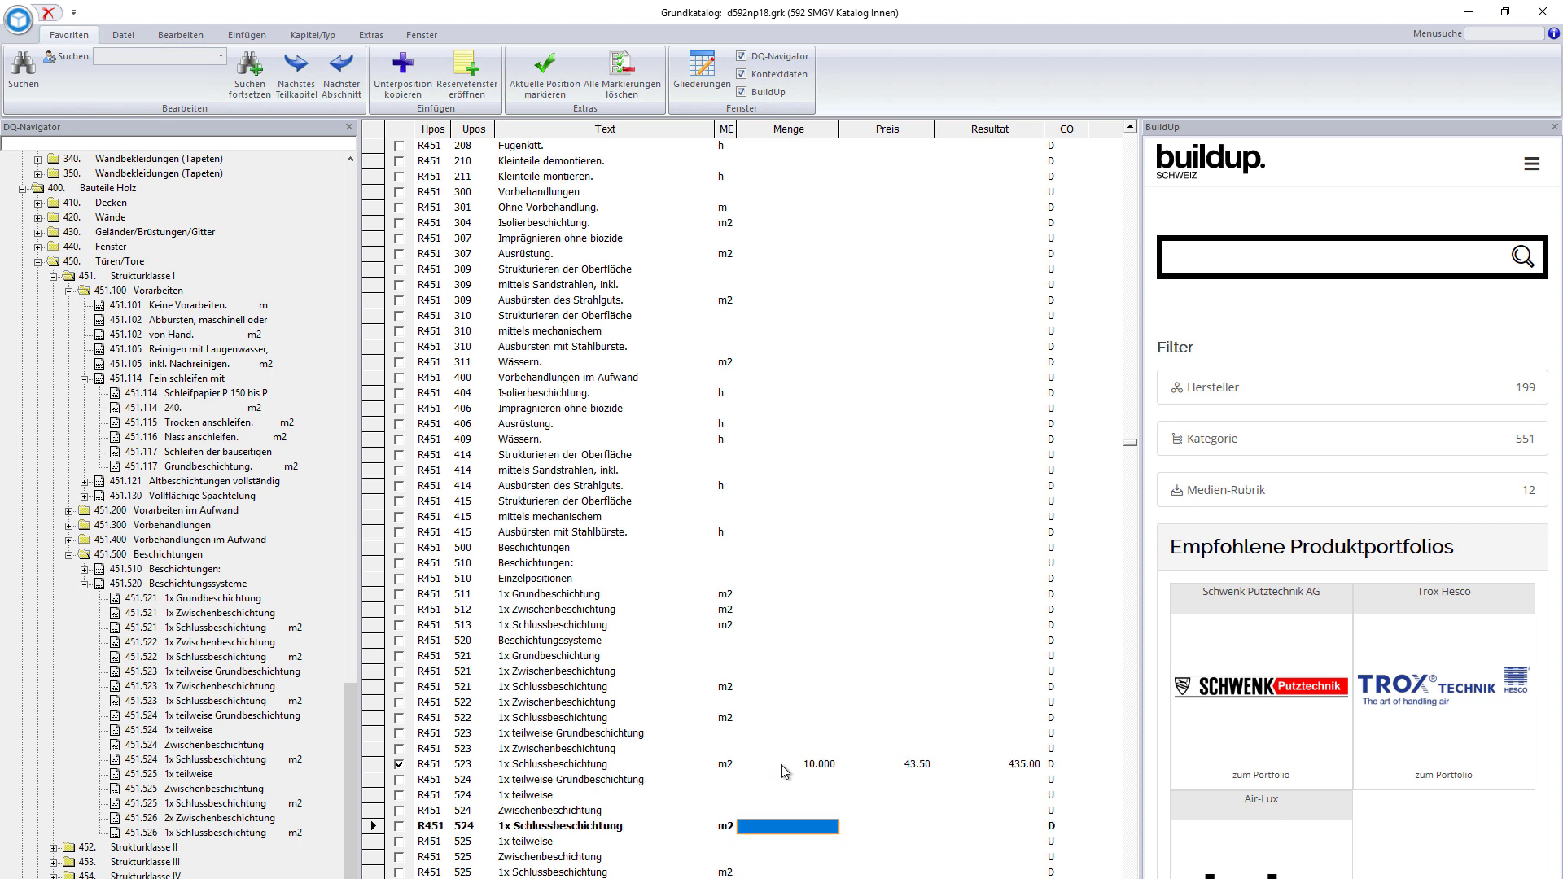
pyautogui.click(780, 764)
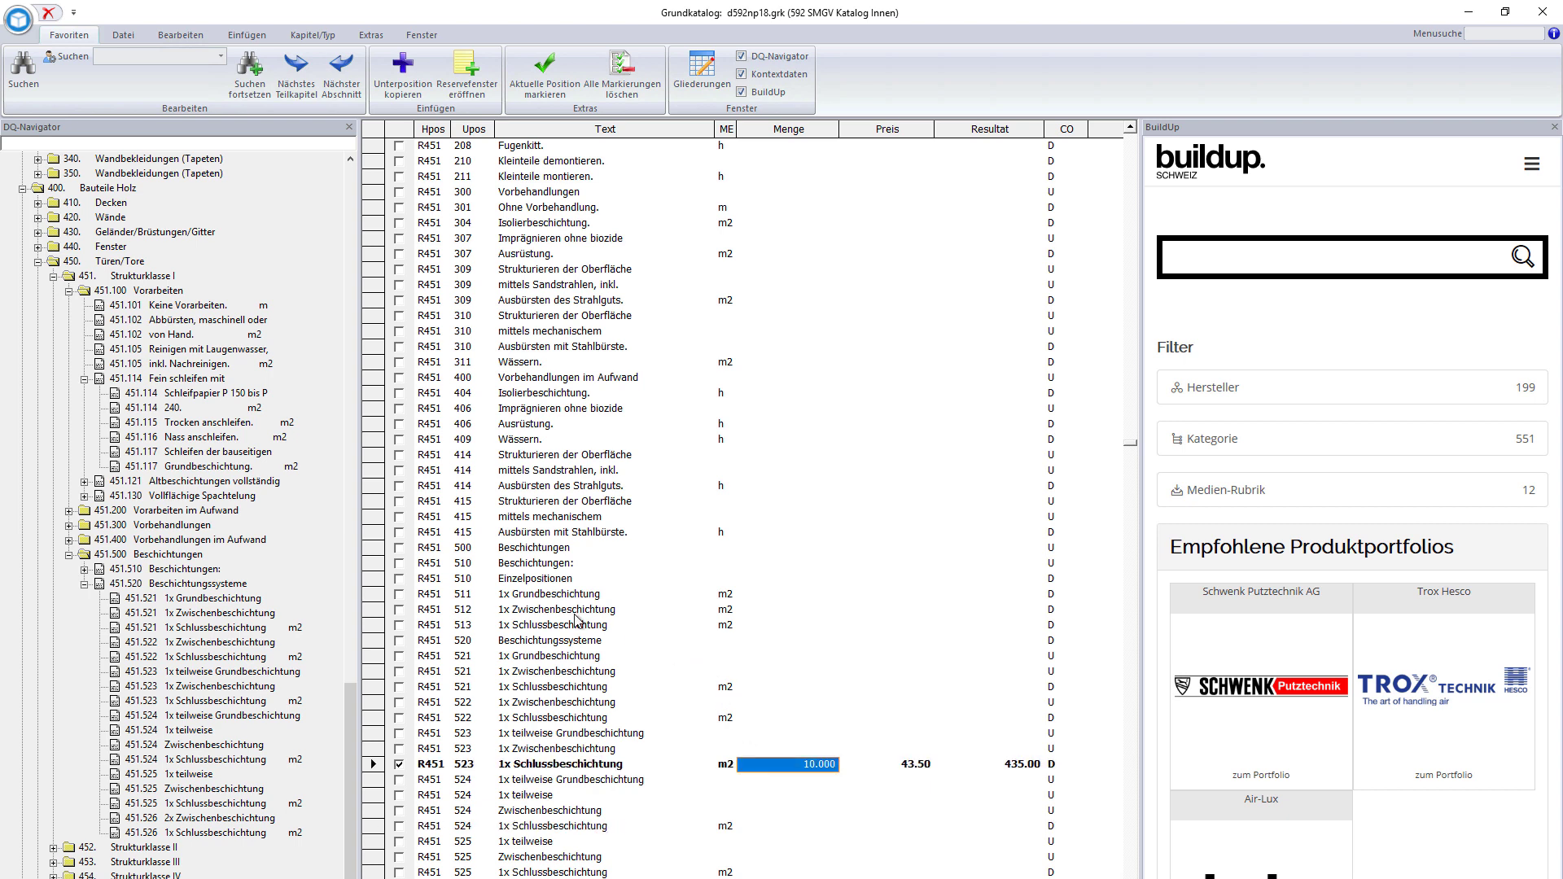
pyautogui.click(559, 646)
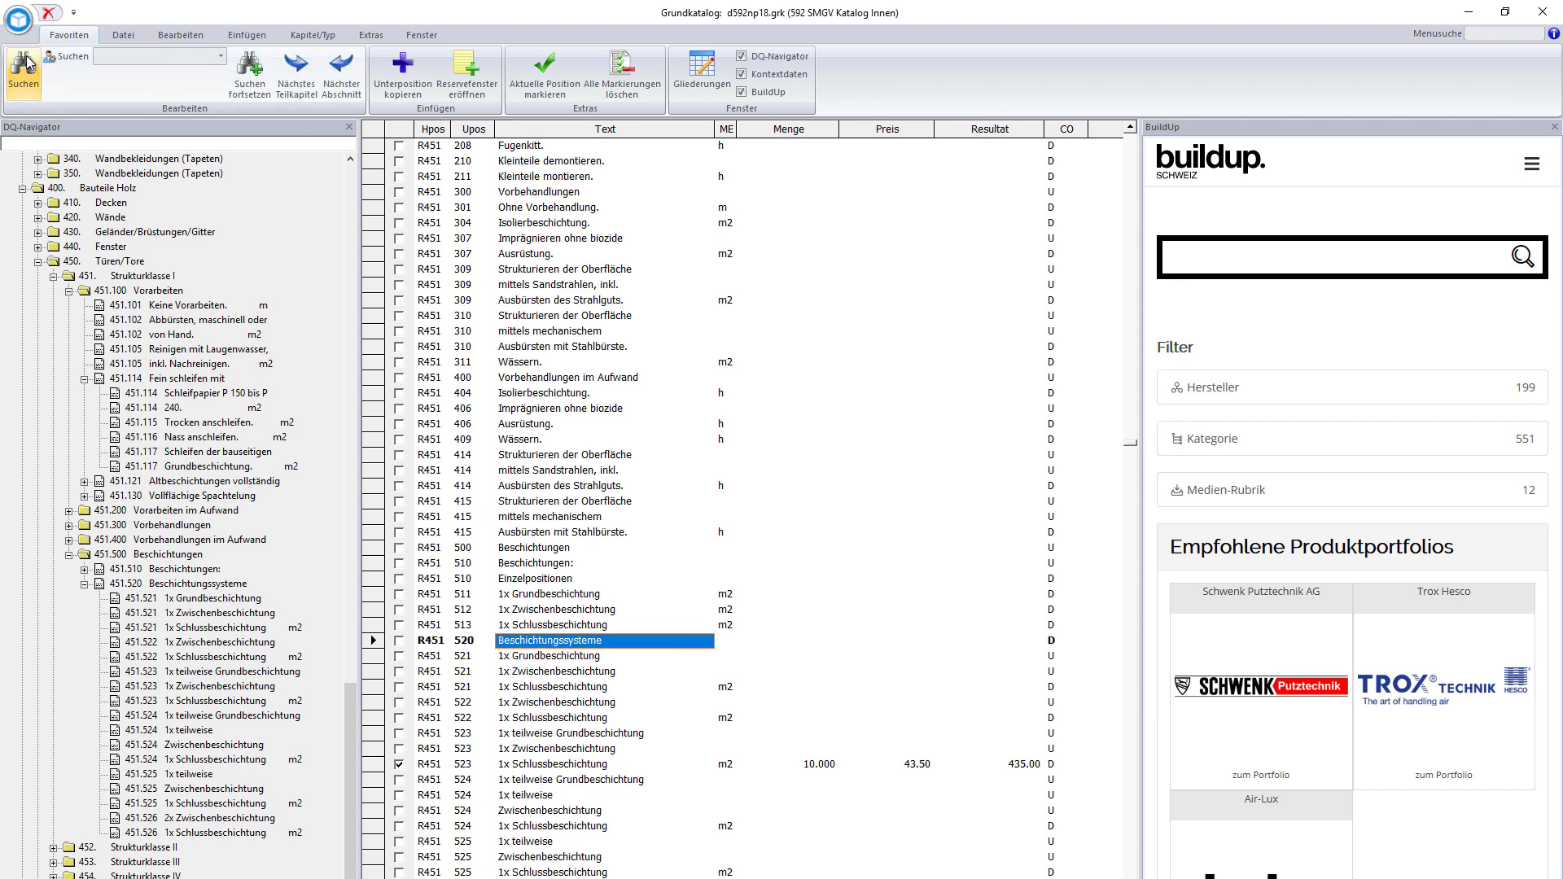
pyautogui.click(48, 15)
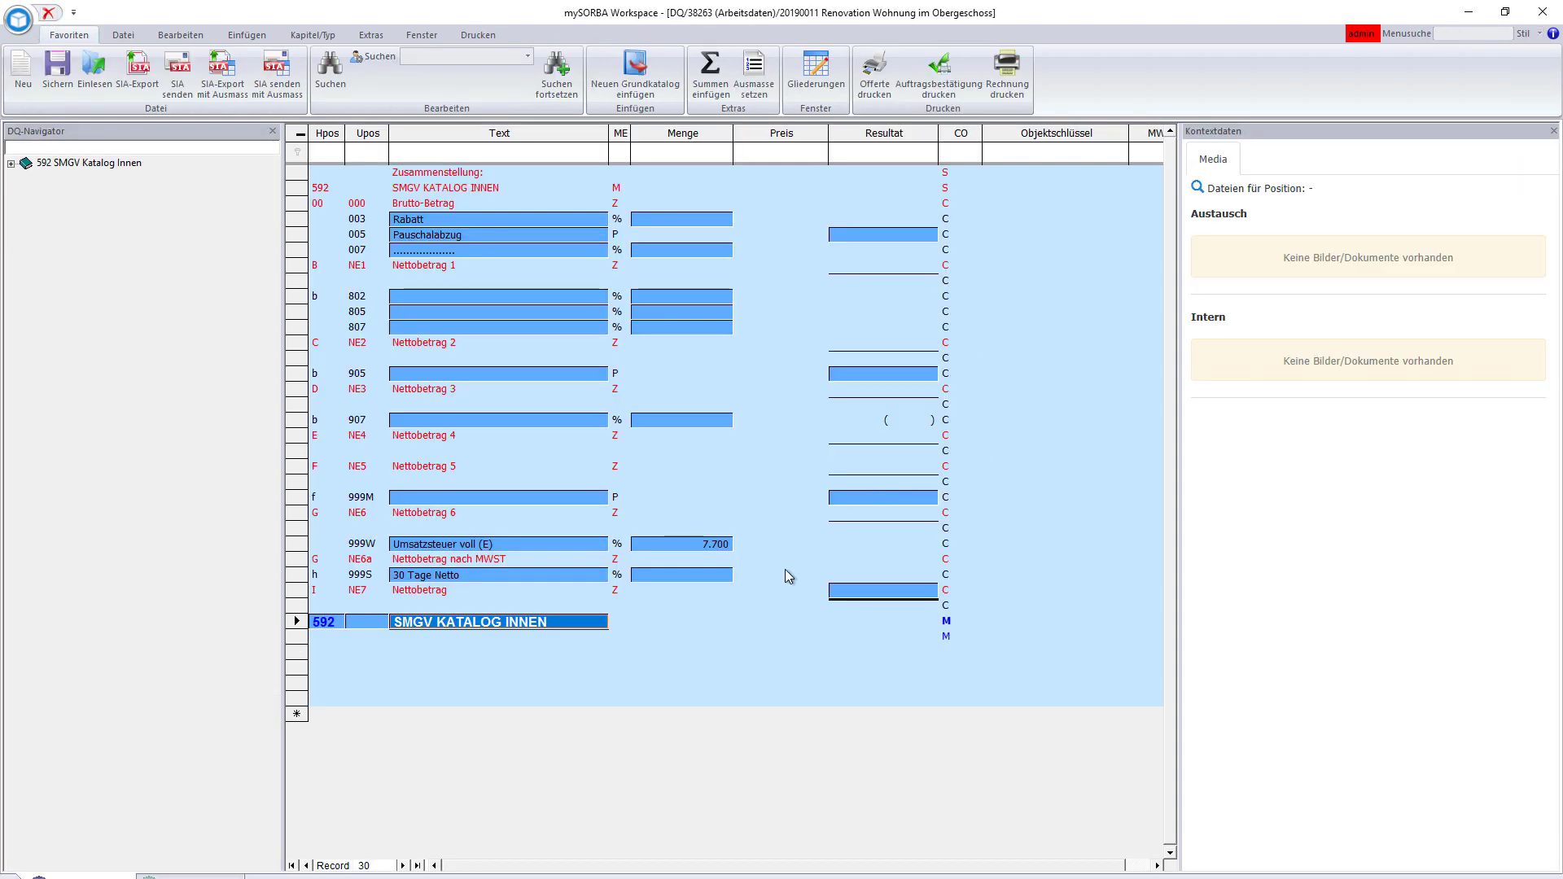
# - Make offer position R451.523 1x Schlussbeschichtung the current row to show its context data
pyautogui.click(683, 638)
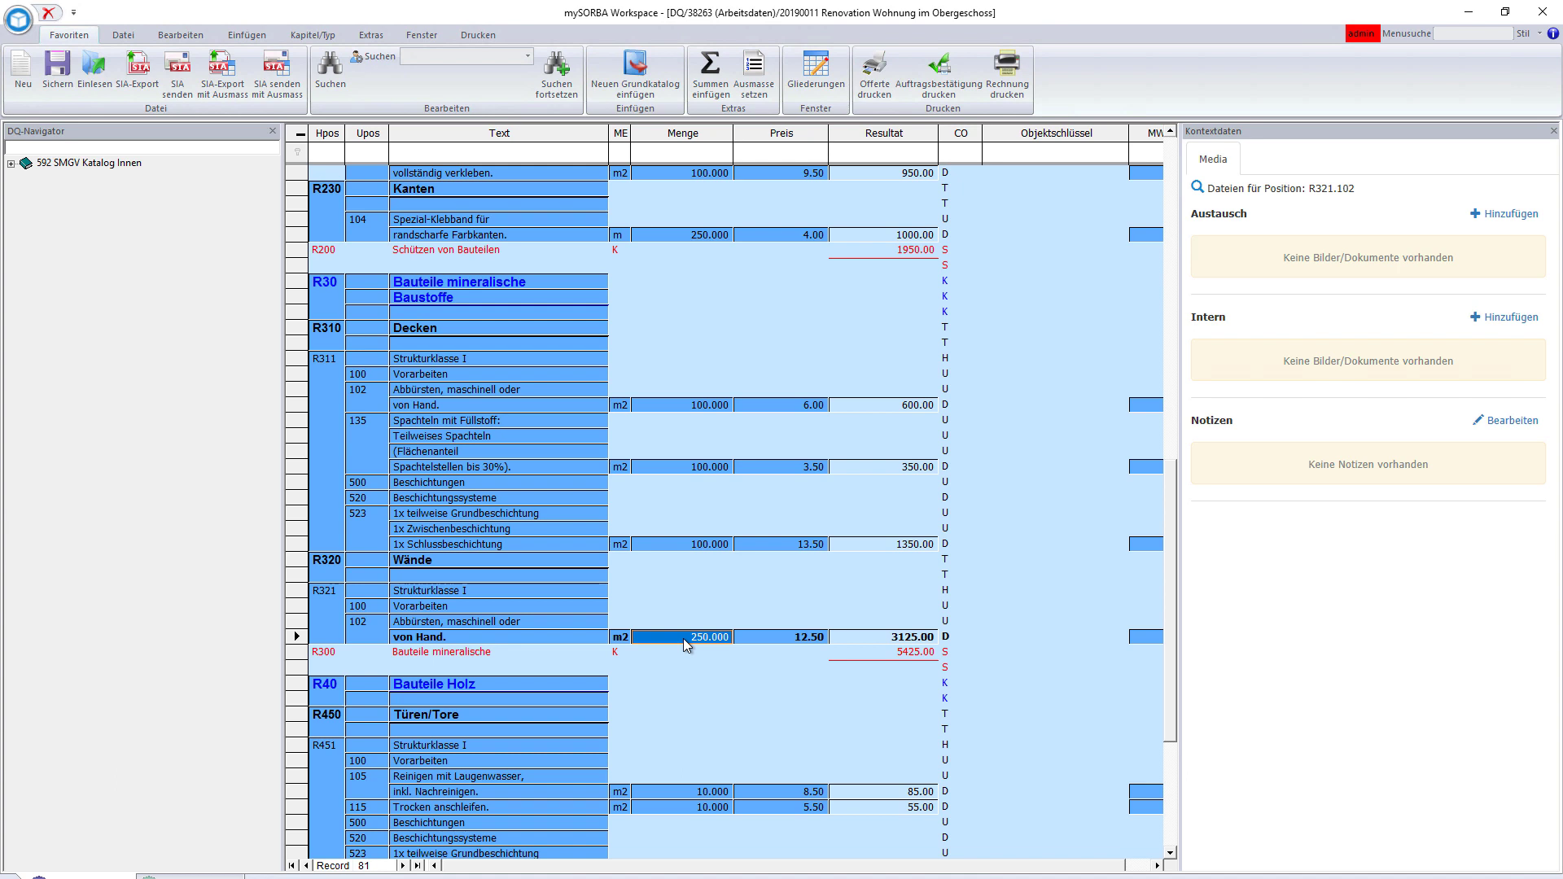
pyautogui.click(691, 807)
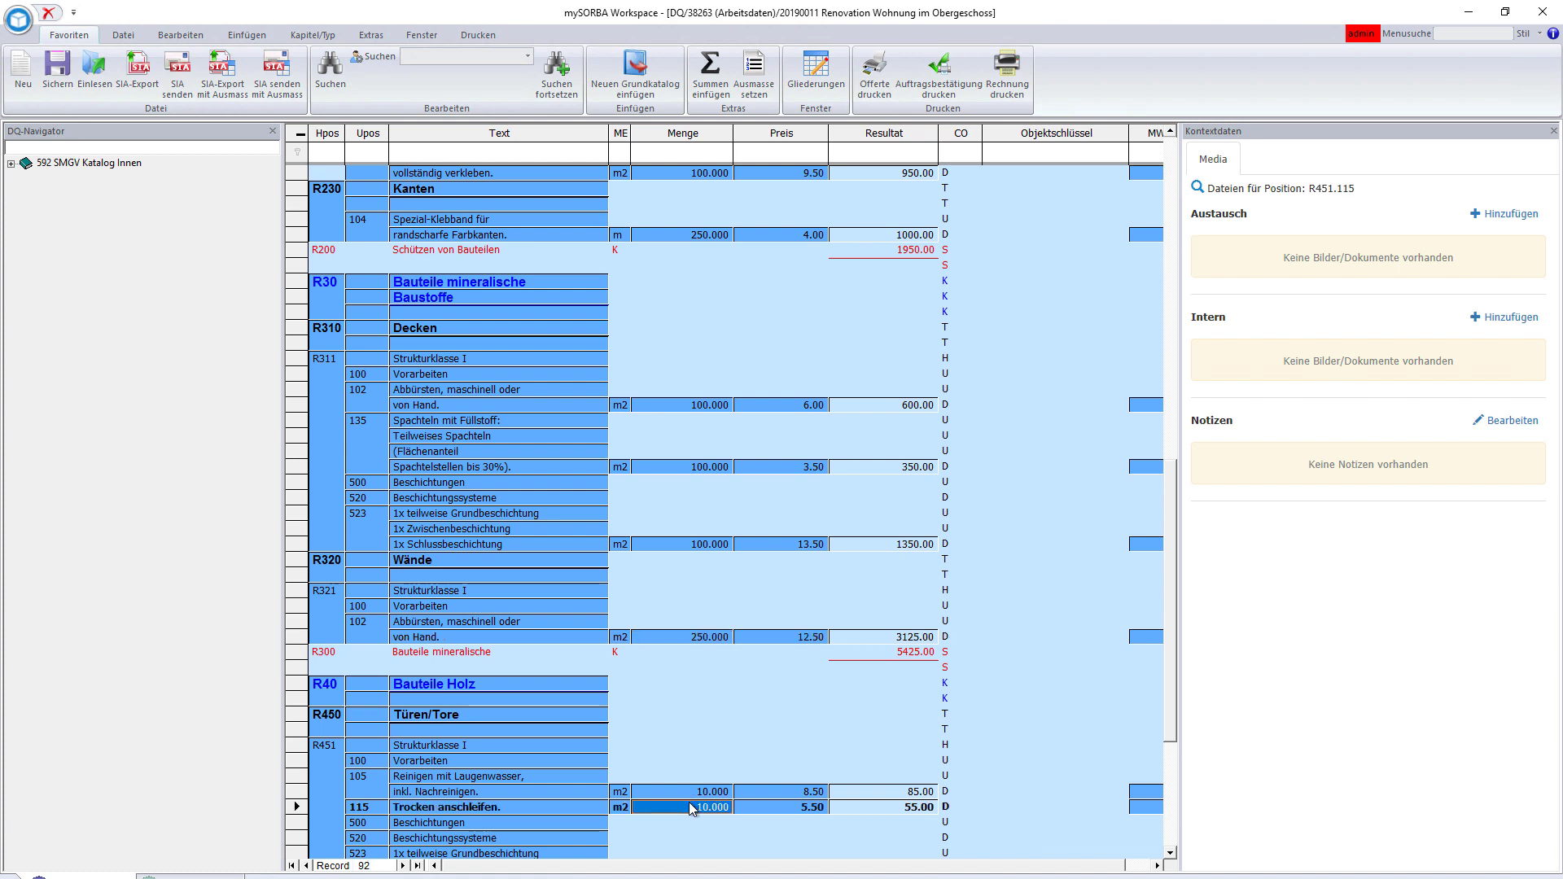
pyautogui.scroll(-4, 691, 808)
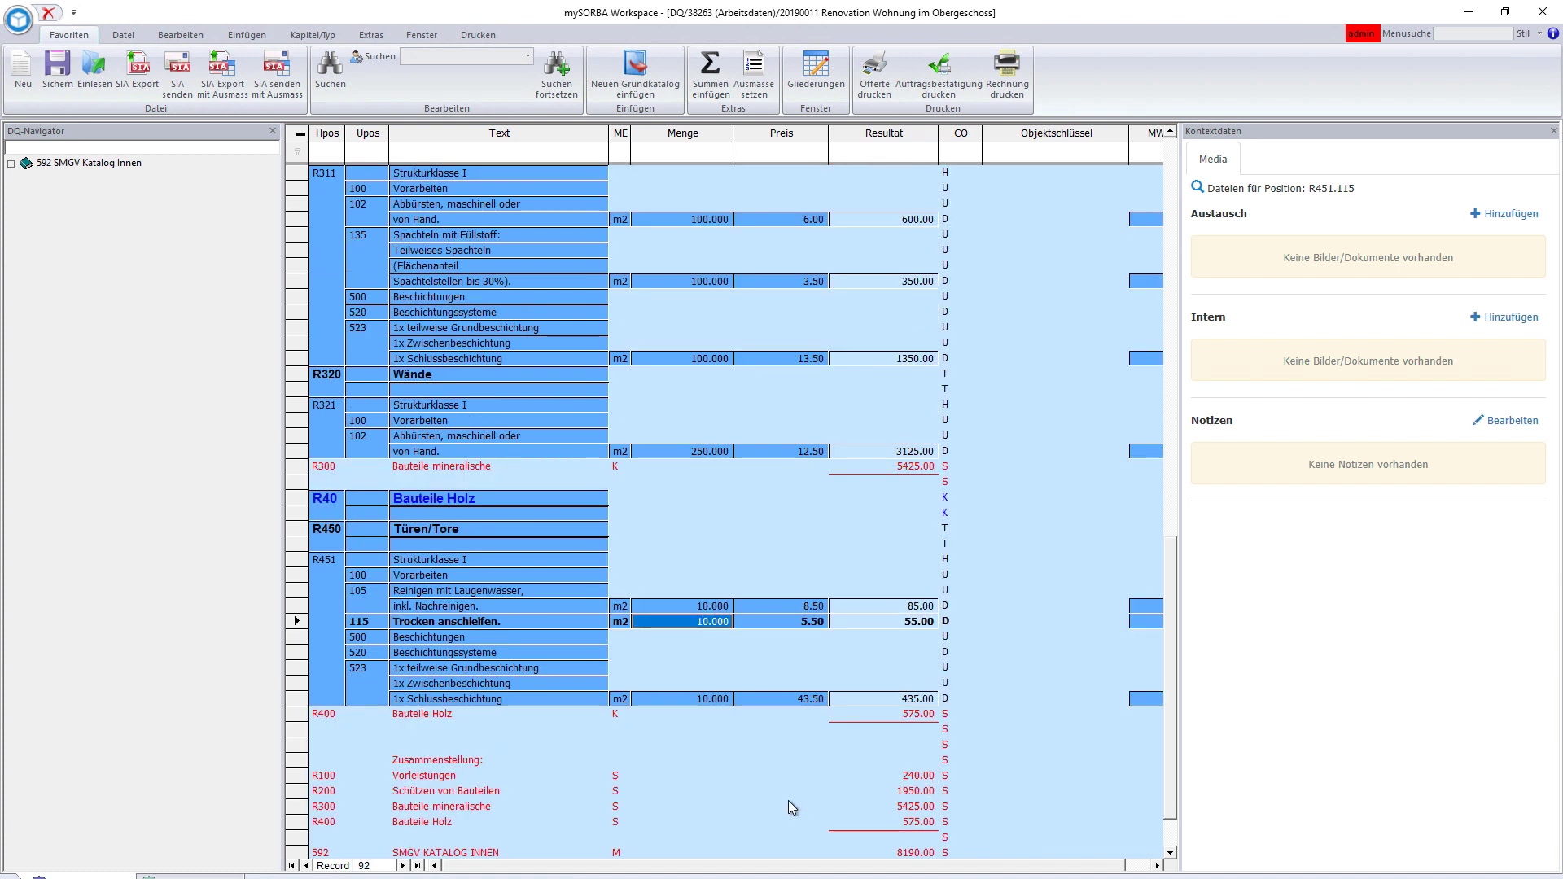
pyautogui.click(702, 702)
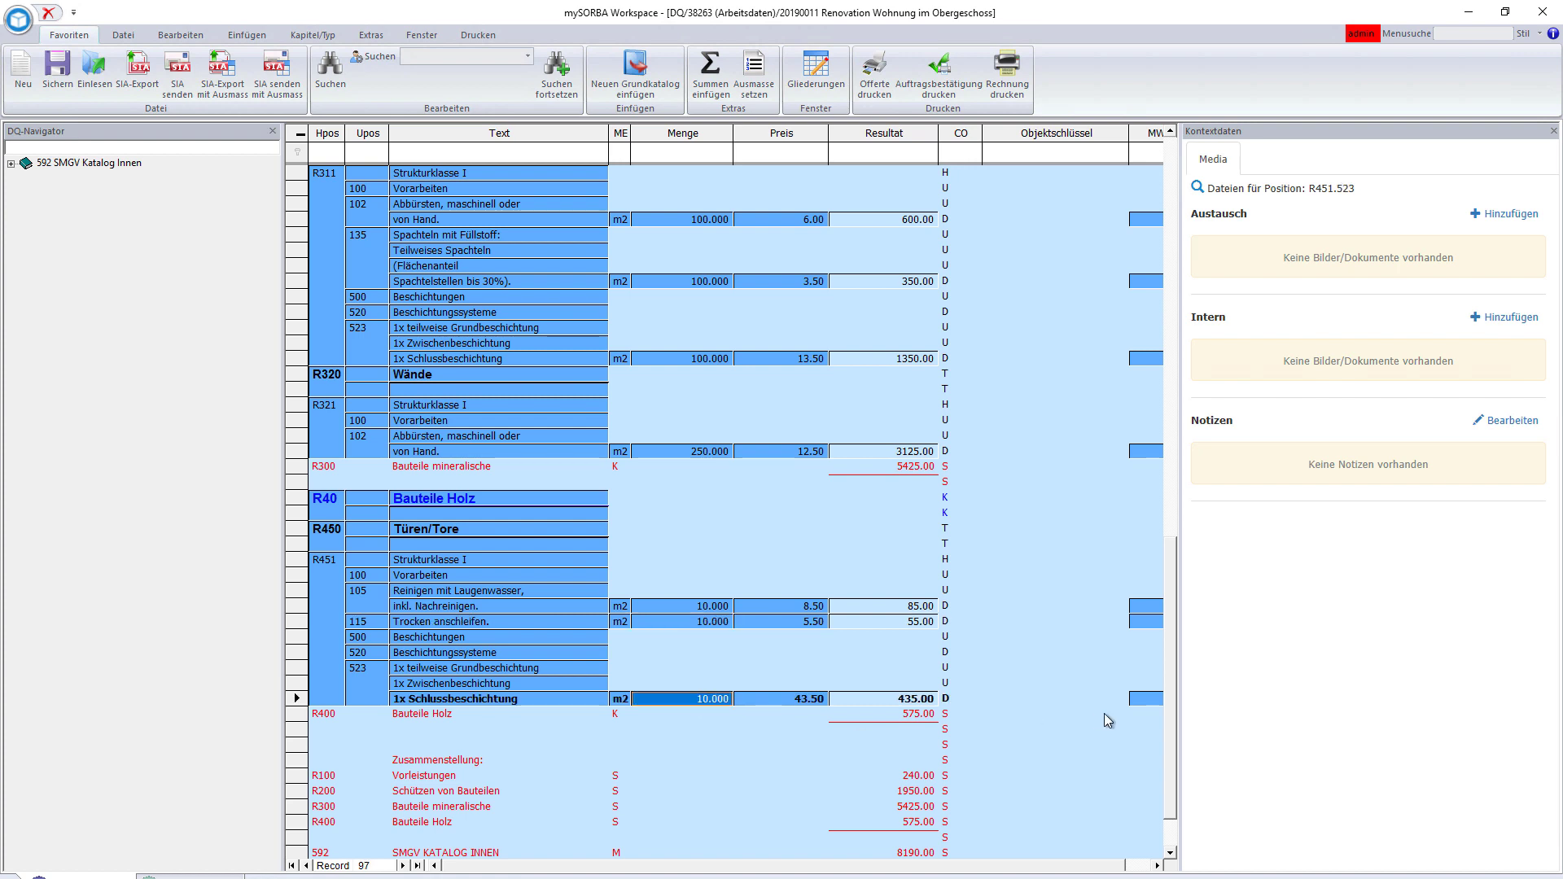
# - Attach the Desktop photo Türe.jpg to position R451.523 as an exchange file
pyautogui.click(1489, 216)
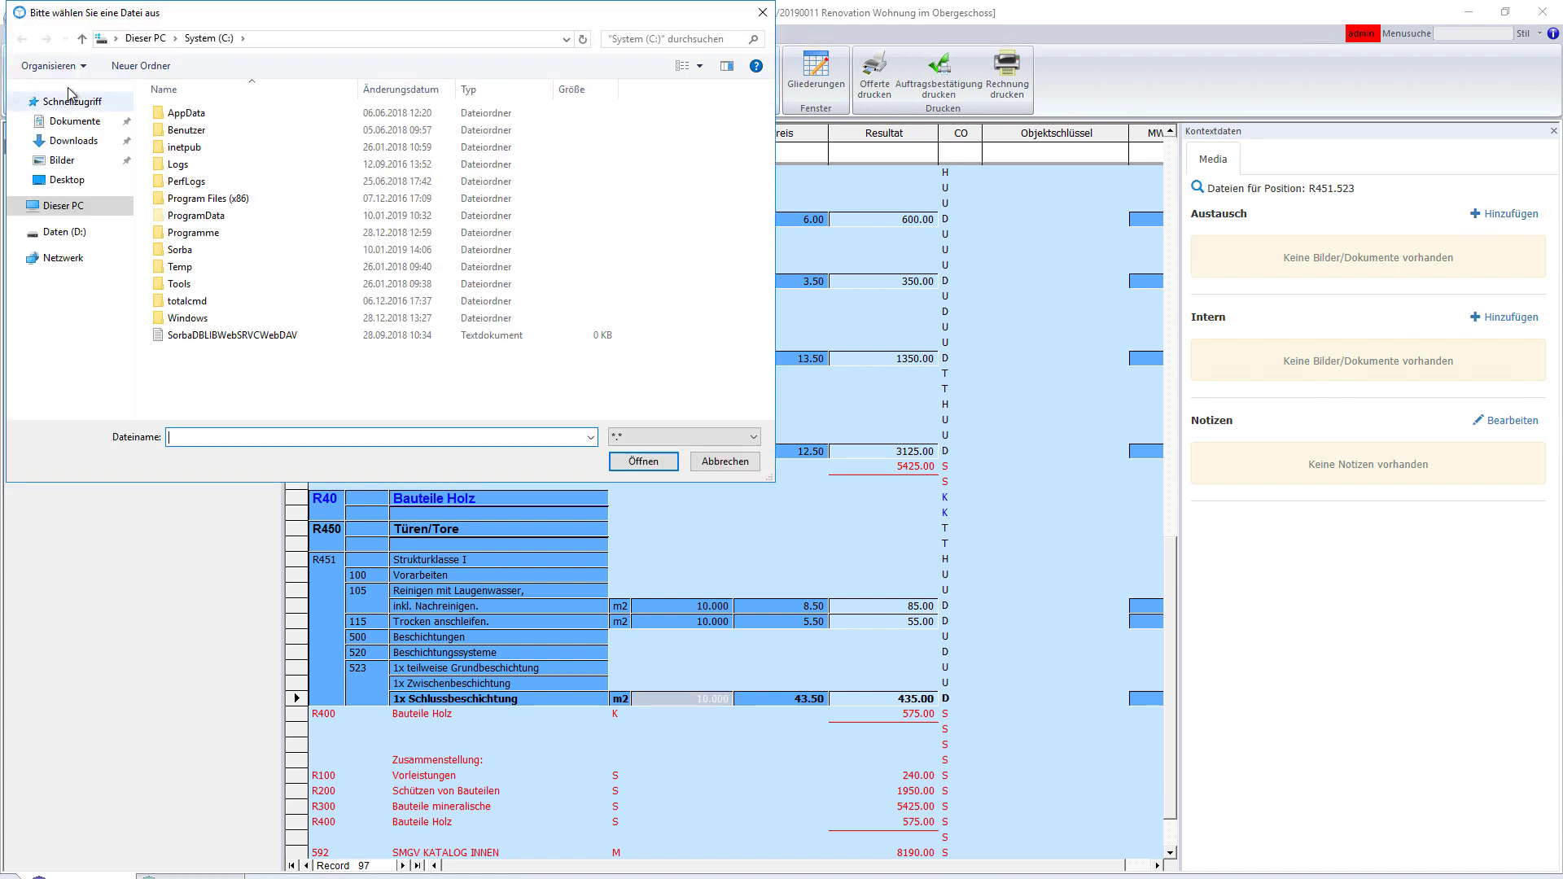
pyautogui.click(72, 174)
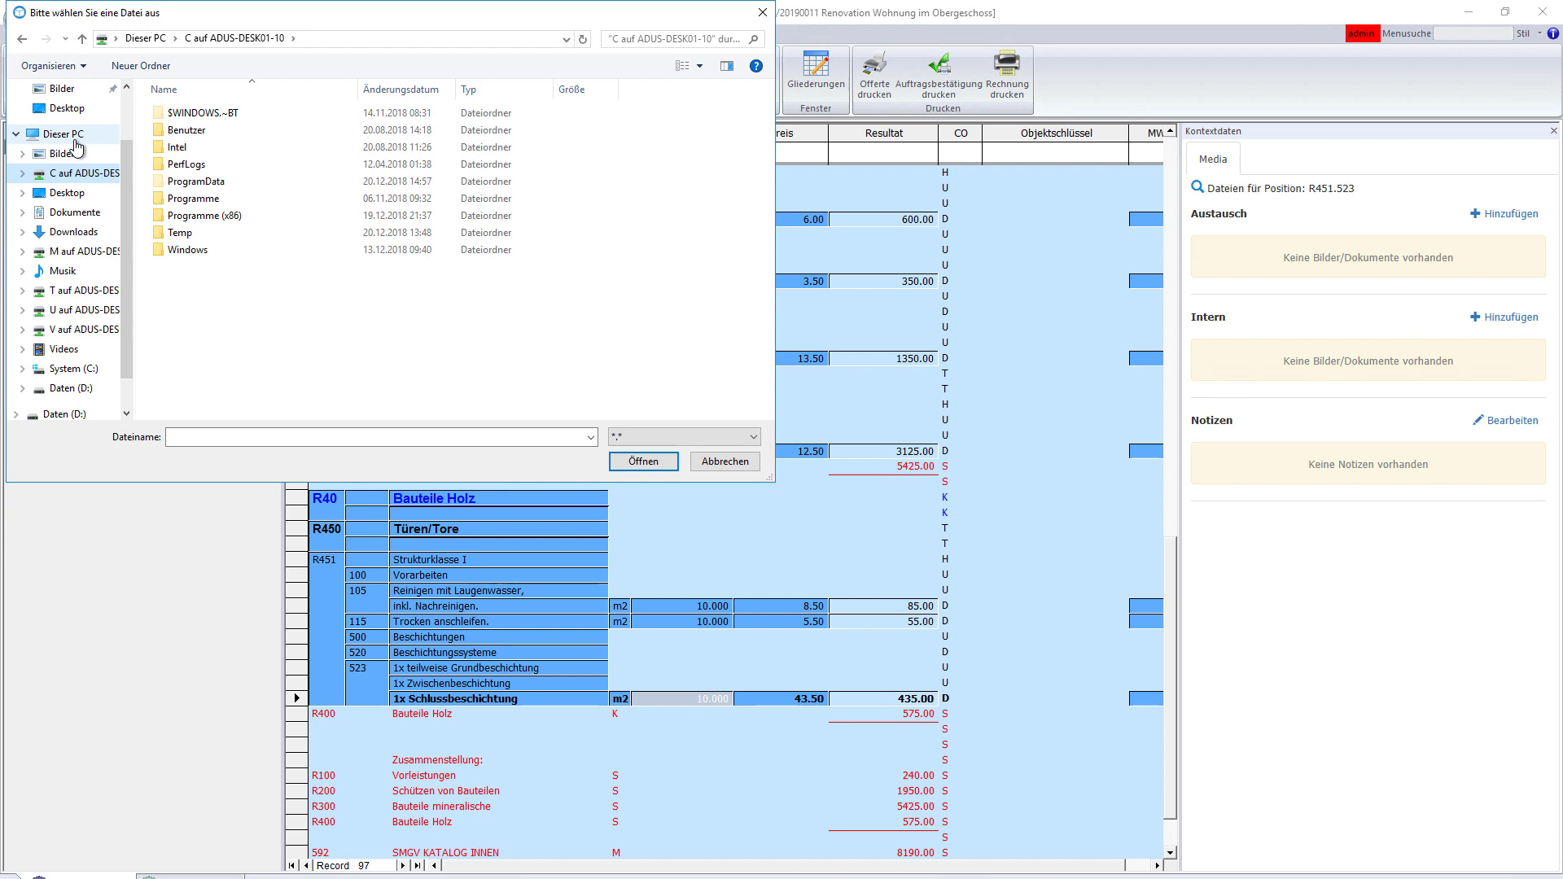
pyautogui.click(65, 193)
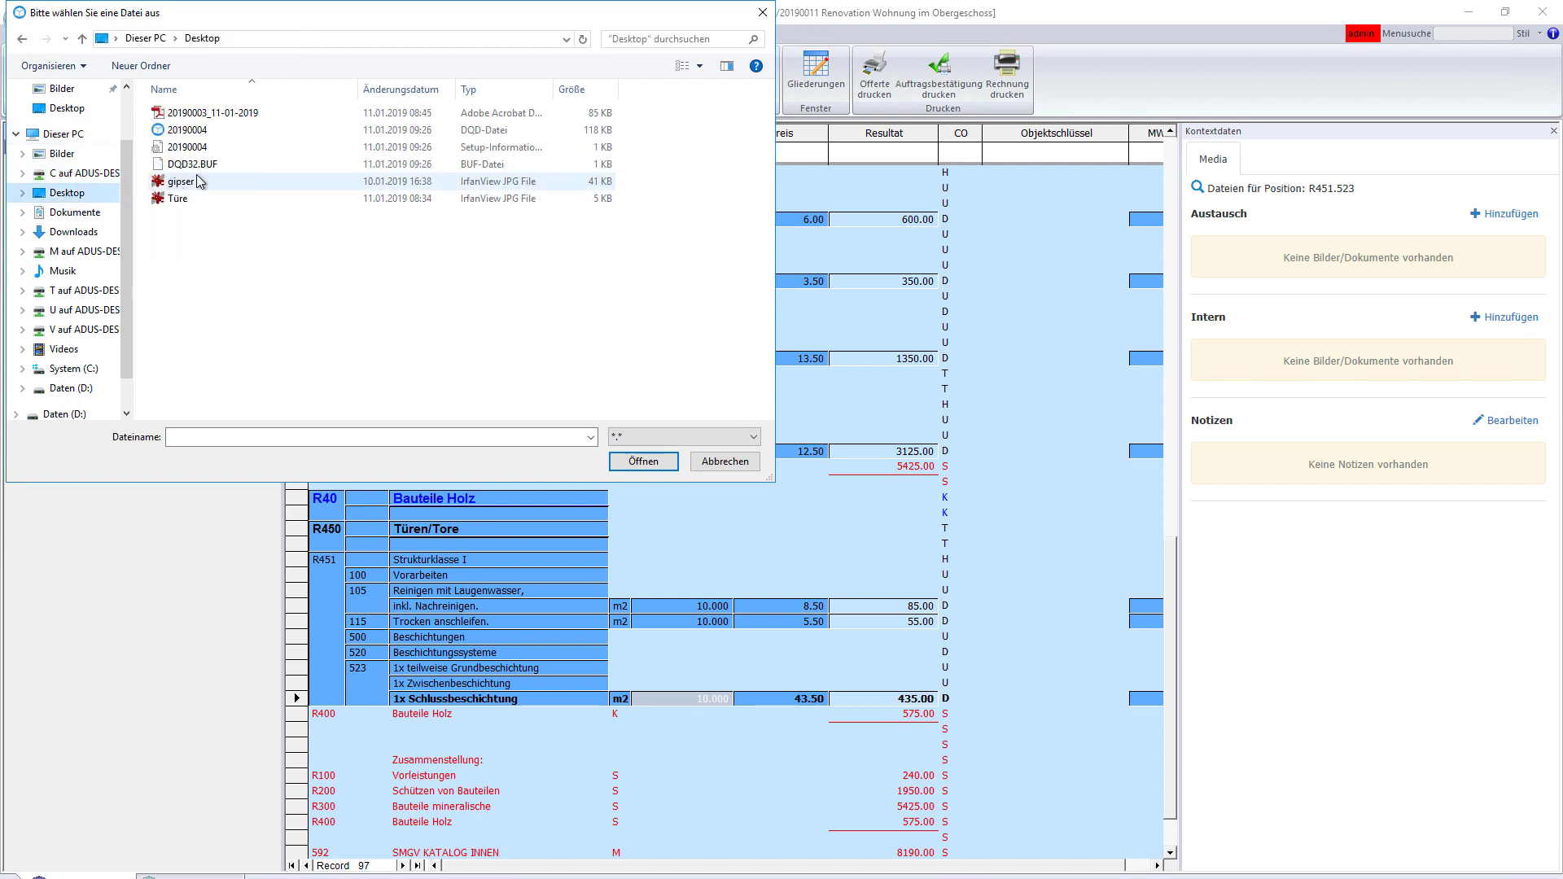
pyautogui.doubleClick(266, 198)
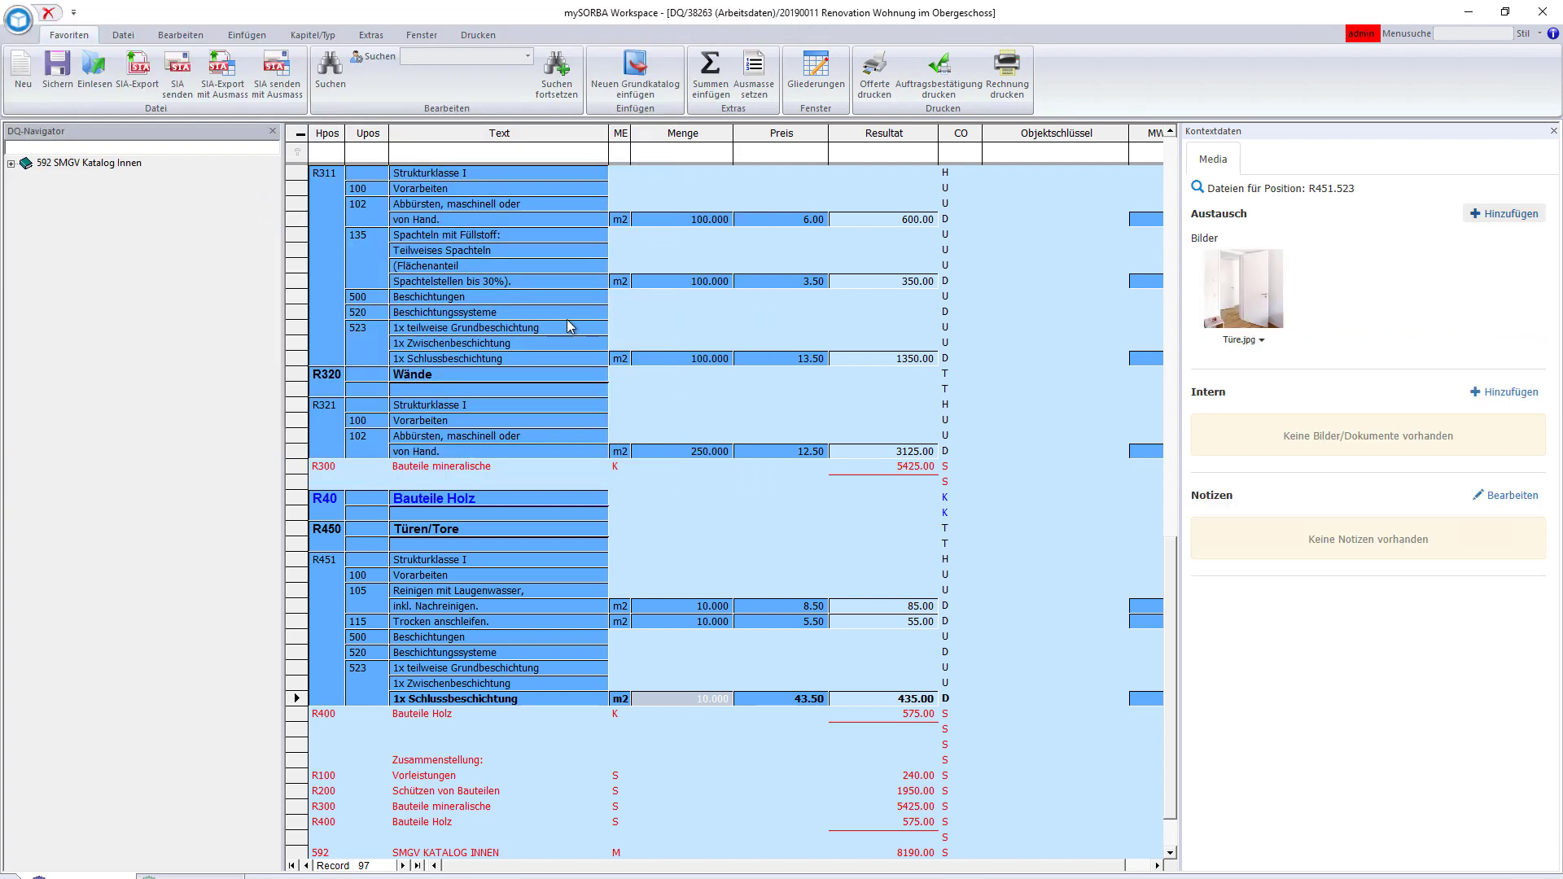
pyautogui.click(656, 453)
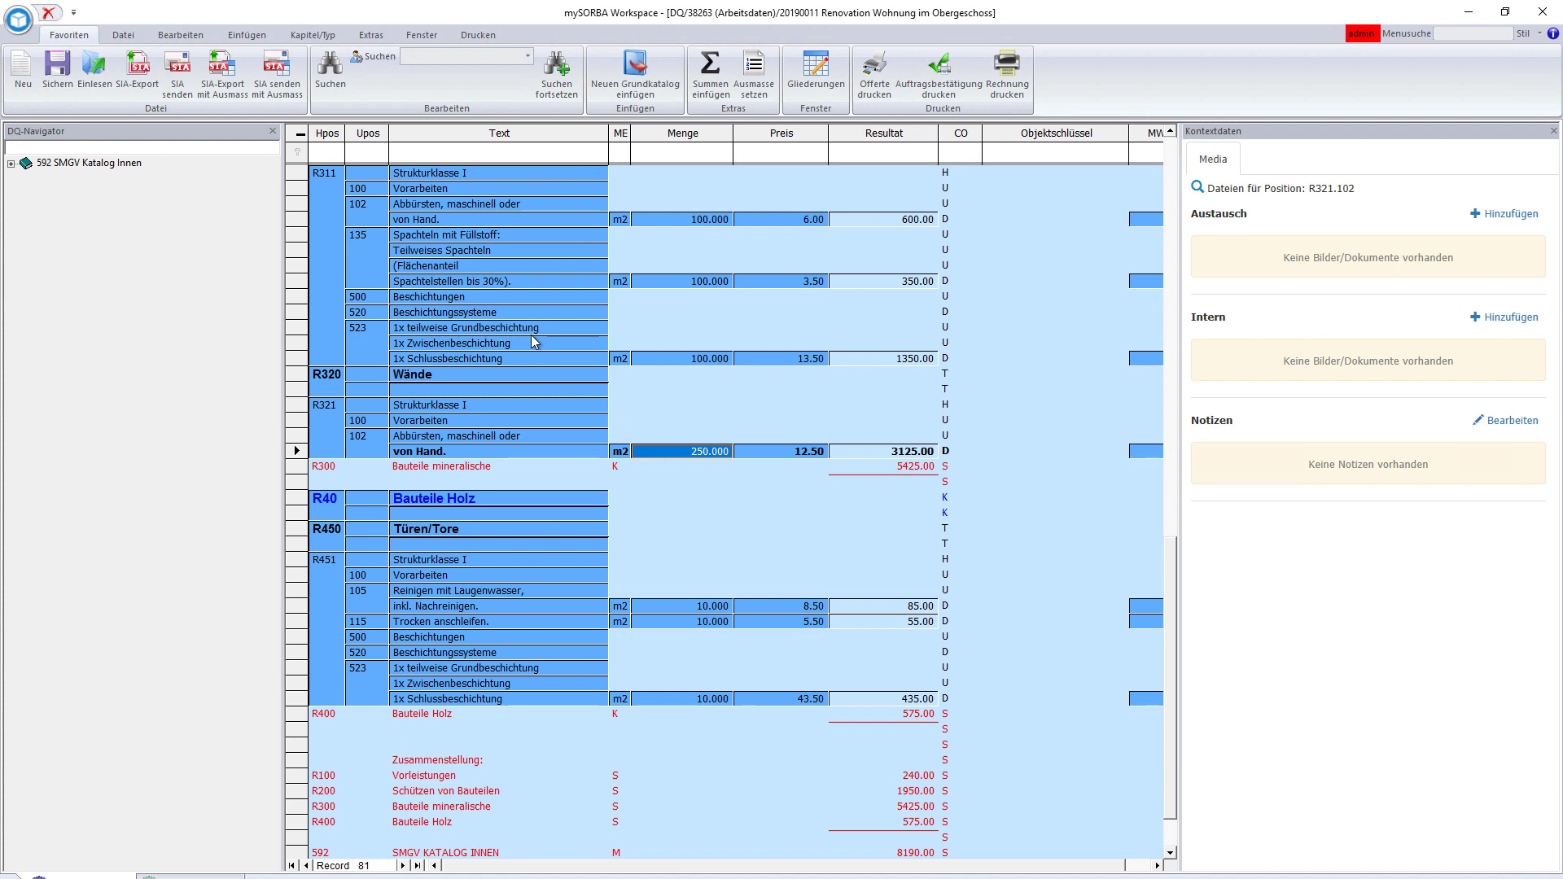
# - Open the catalog at position R311.523 and search BuildUp for 'farben'
pyautogui.click(690, 359)
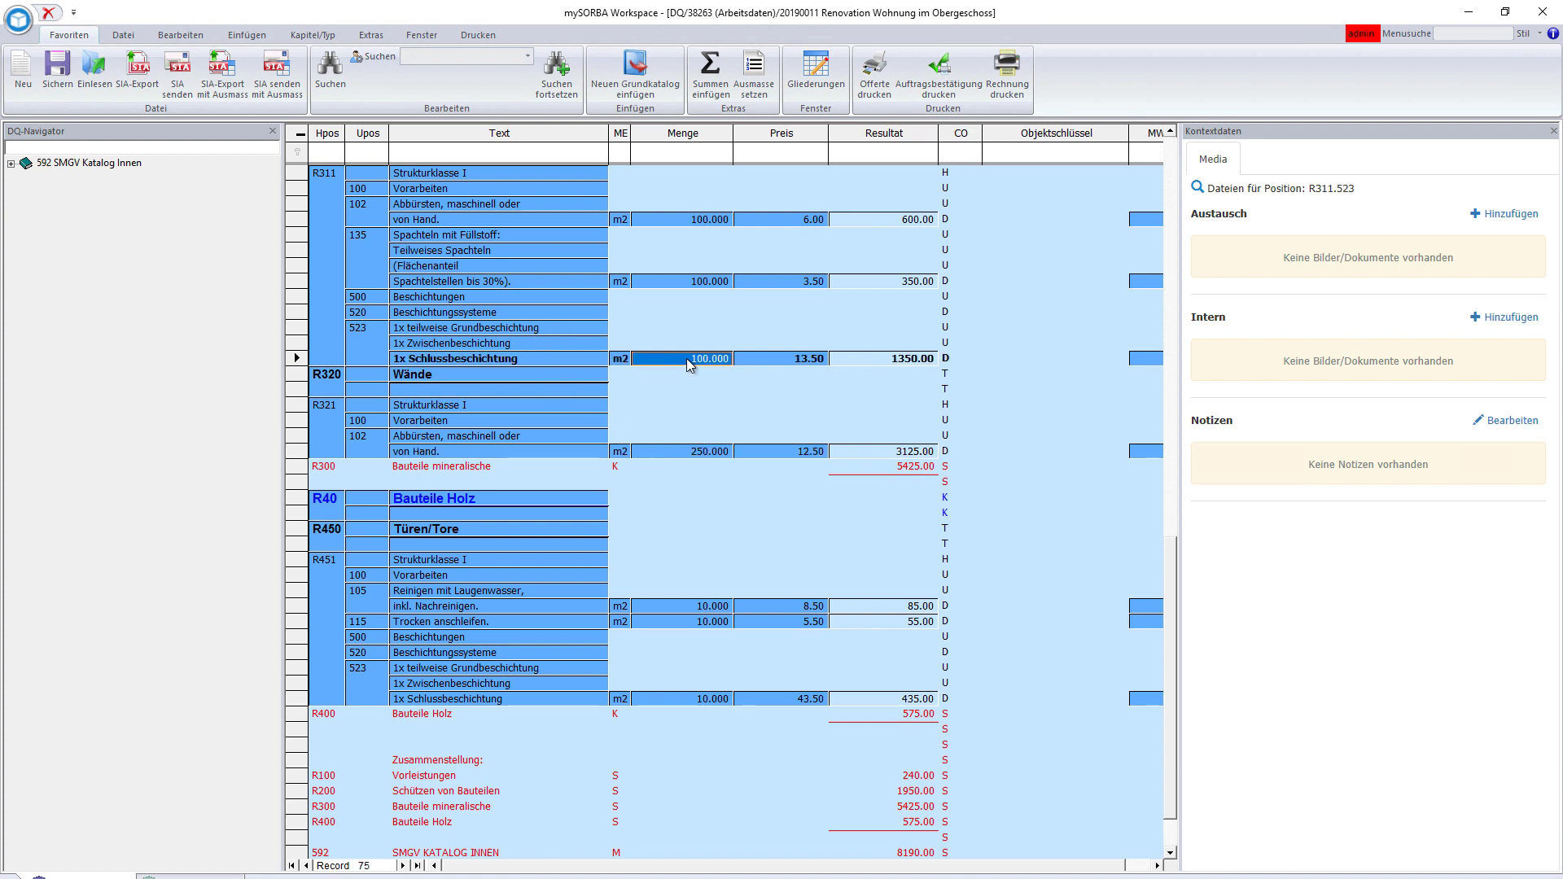
pyautogui.doubleClick(690, 364)
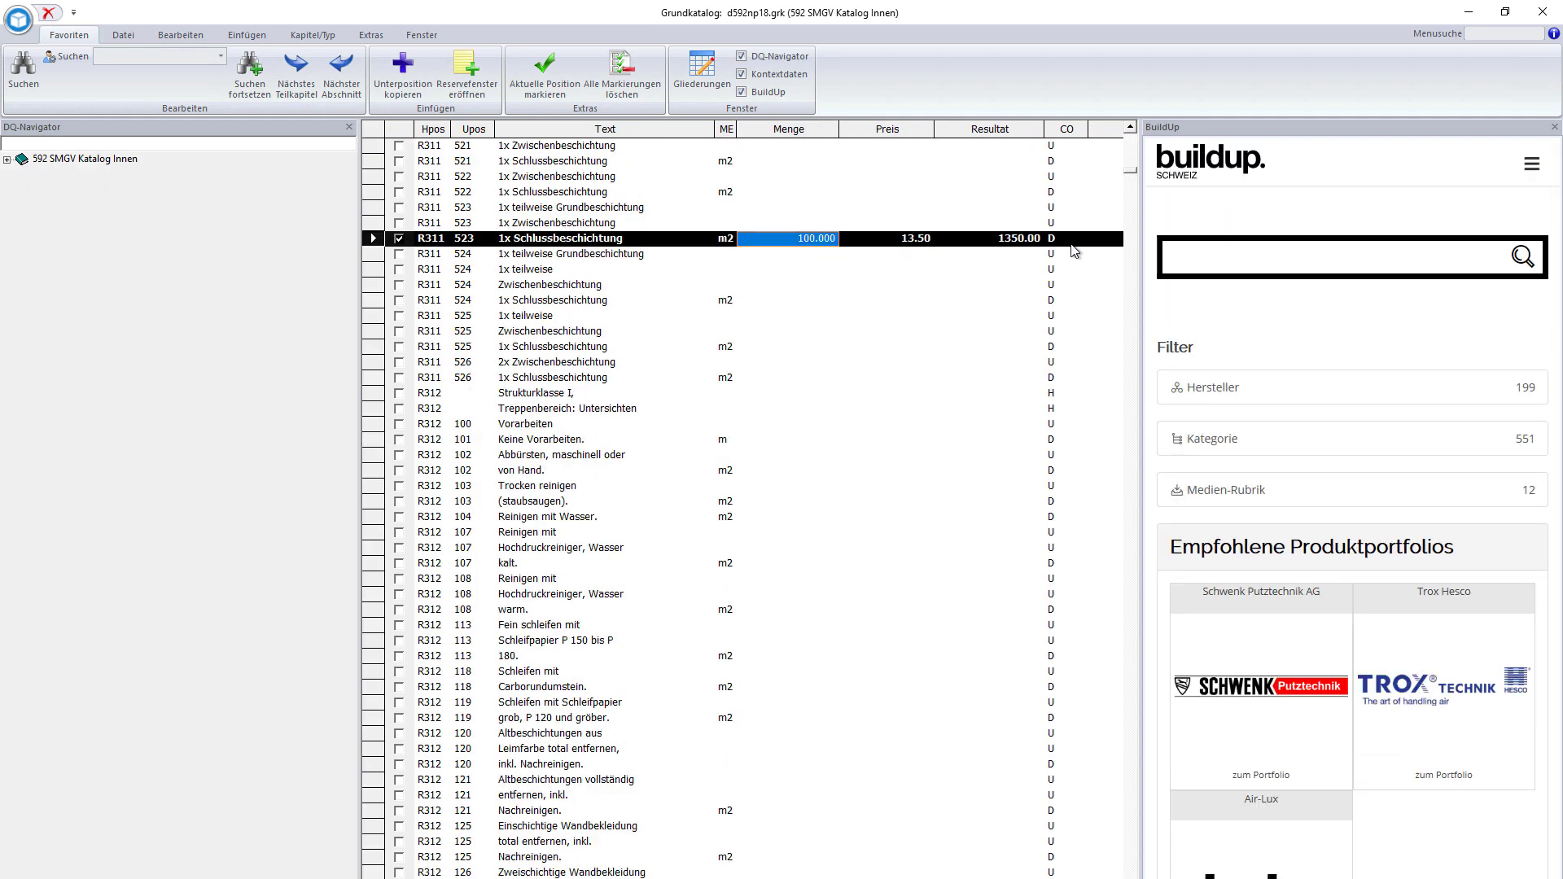
pyautogui.click(1221, 258)
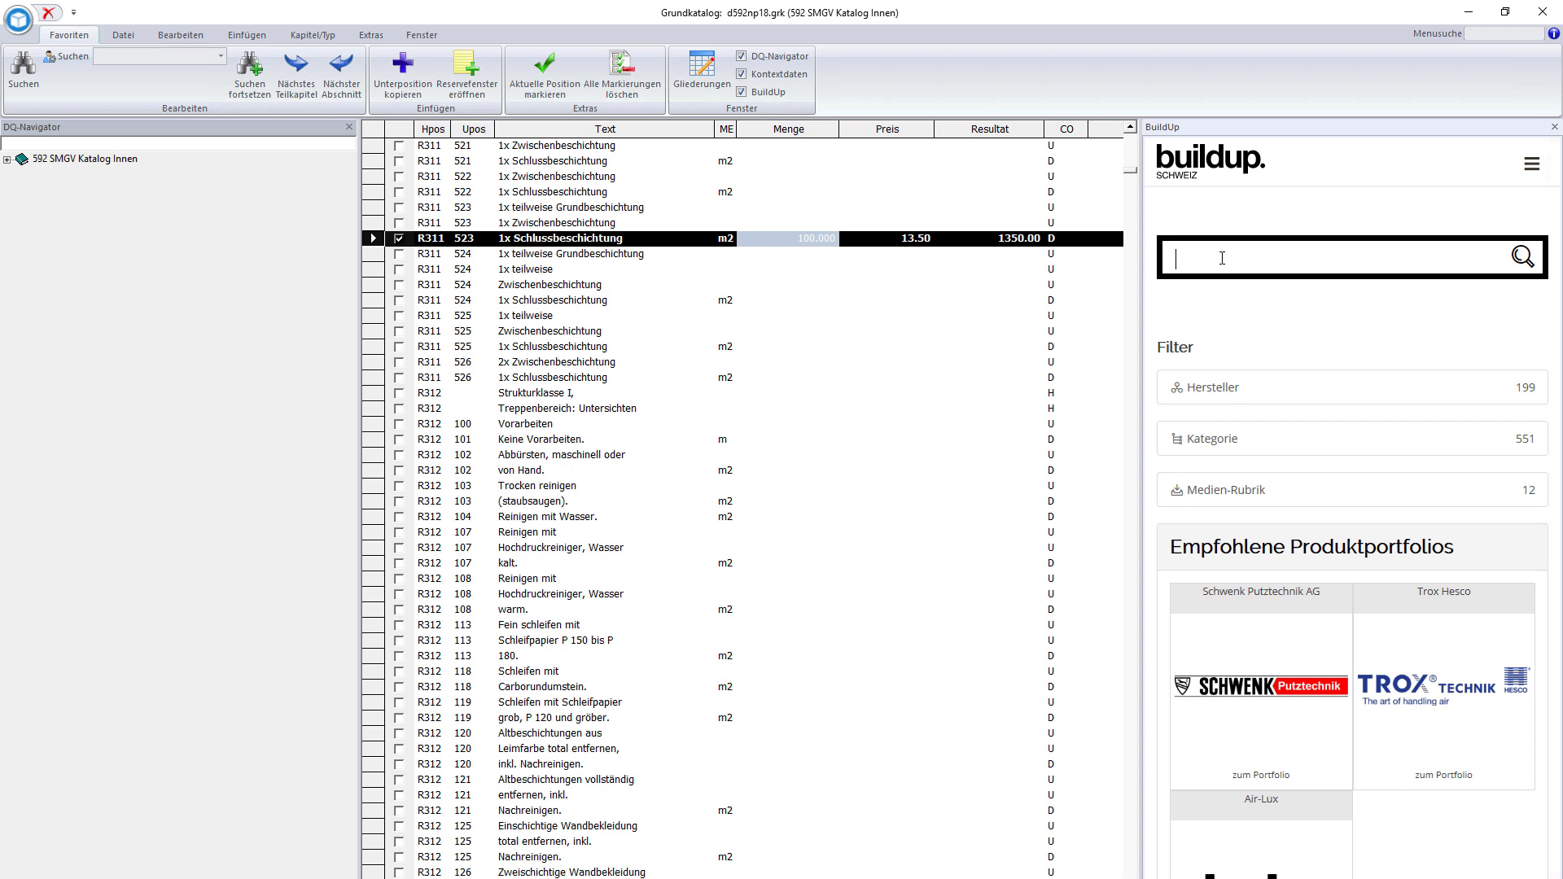
pyautogui.write('farben')
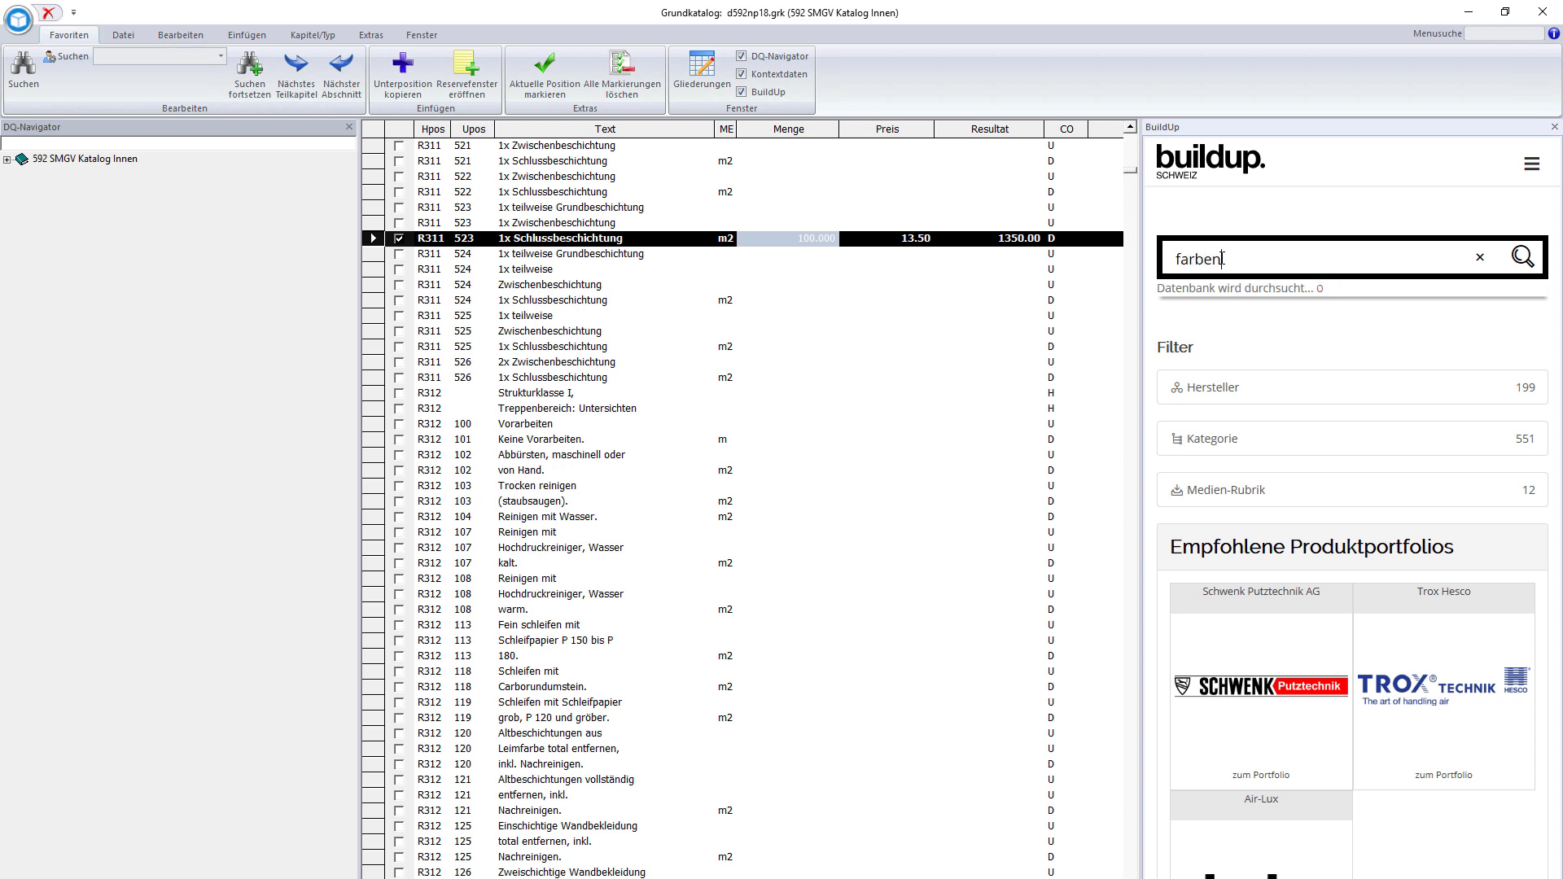
pyautogui.press('Return')
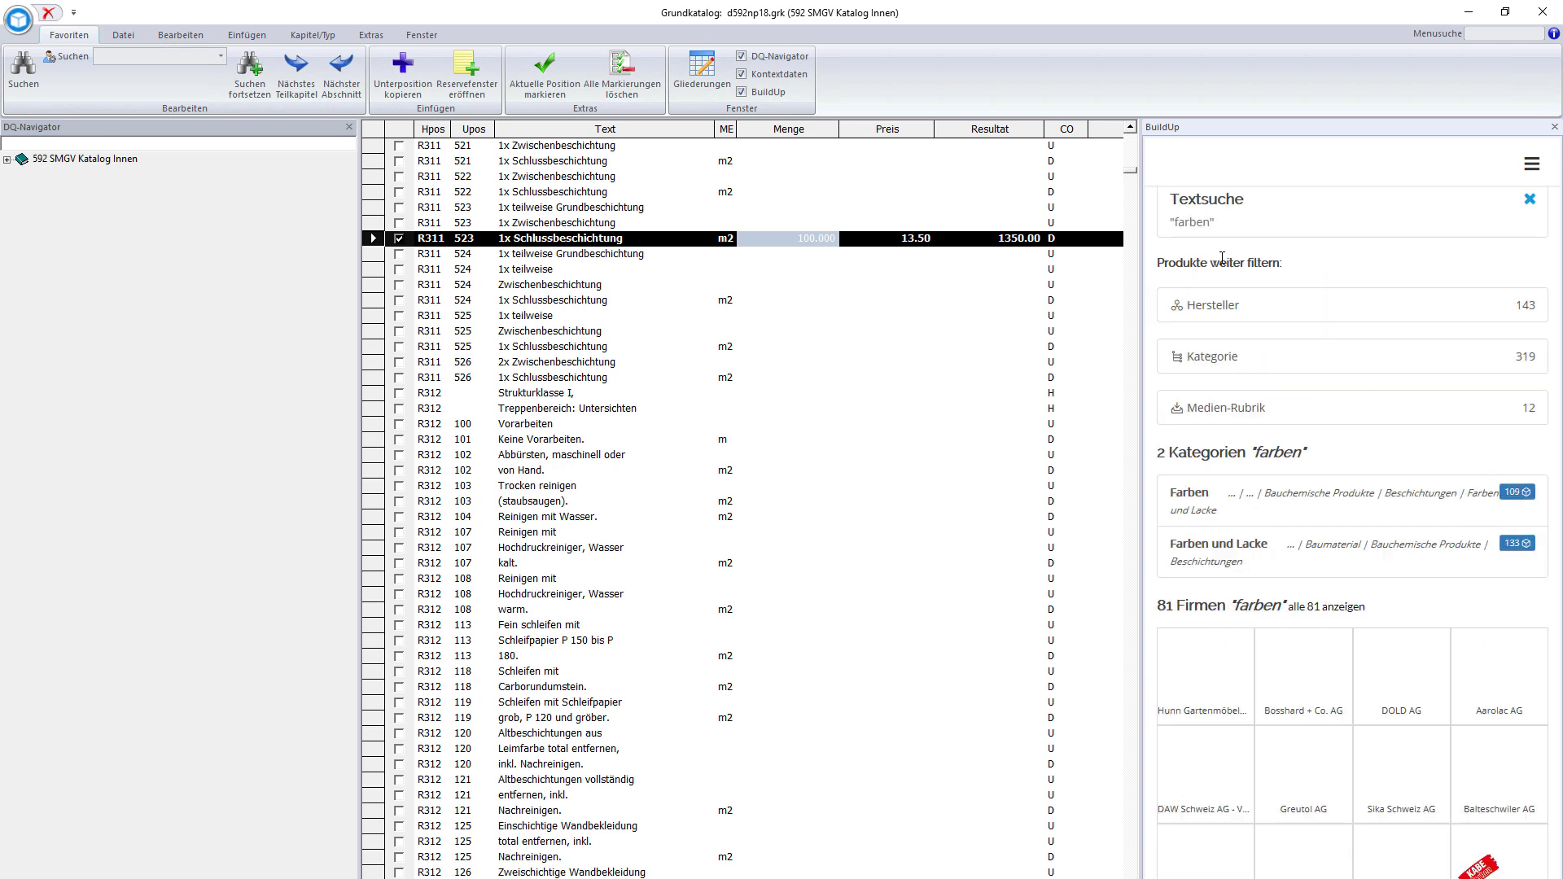
# - Apply Bosshard's MicroSil Ultra with its VSLF declaration and picture to the position
pyautogui.click(1284, 716)
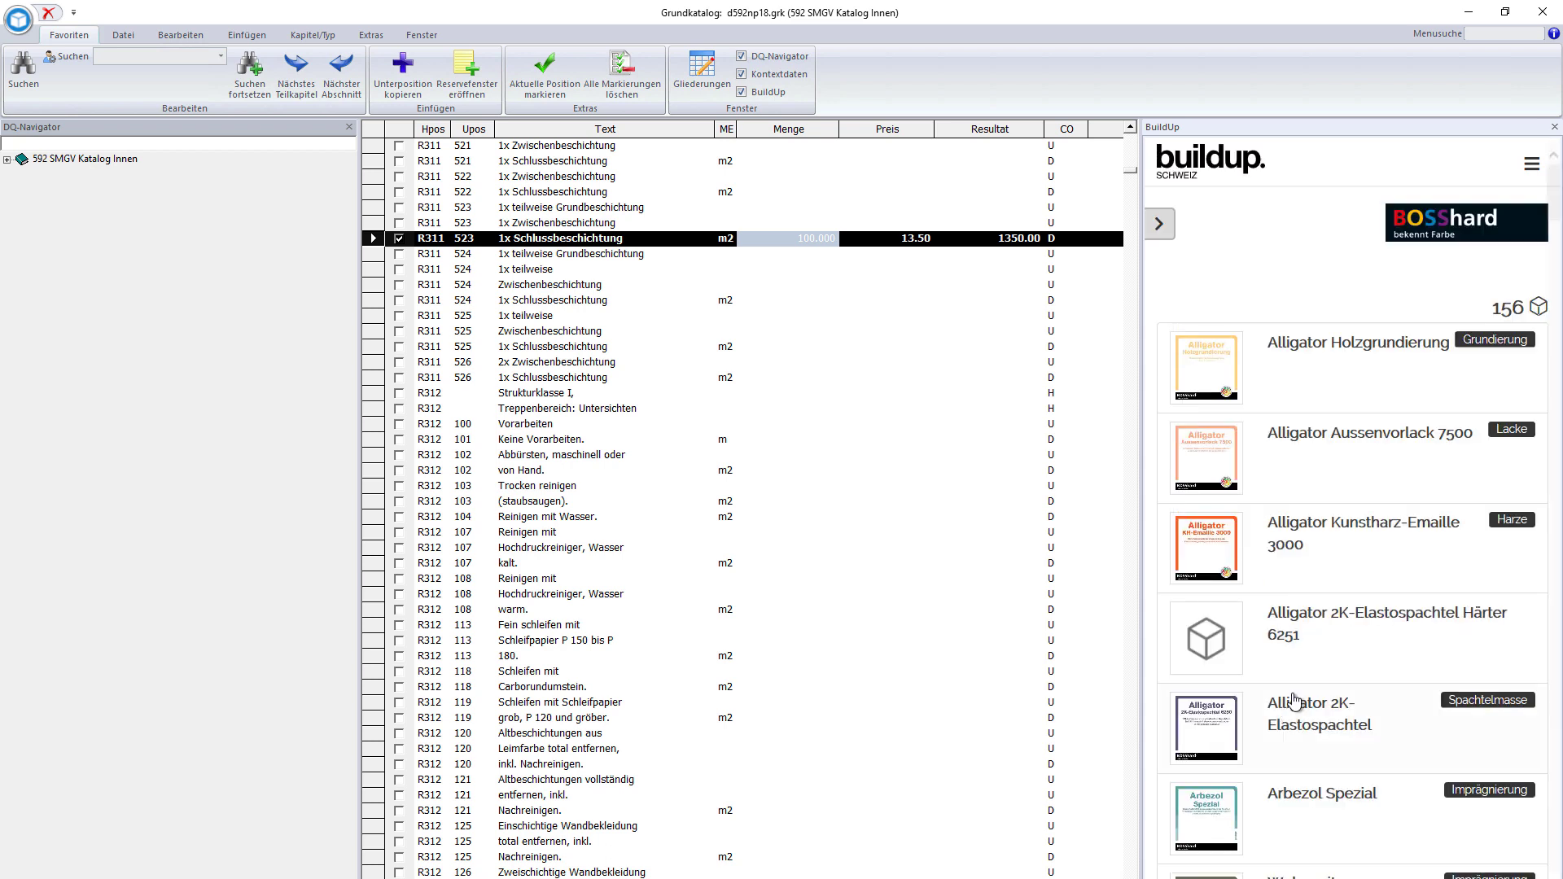
pyautogui.scroll(-15, 1338, 359)
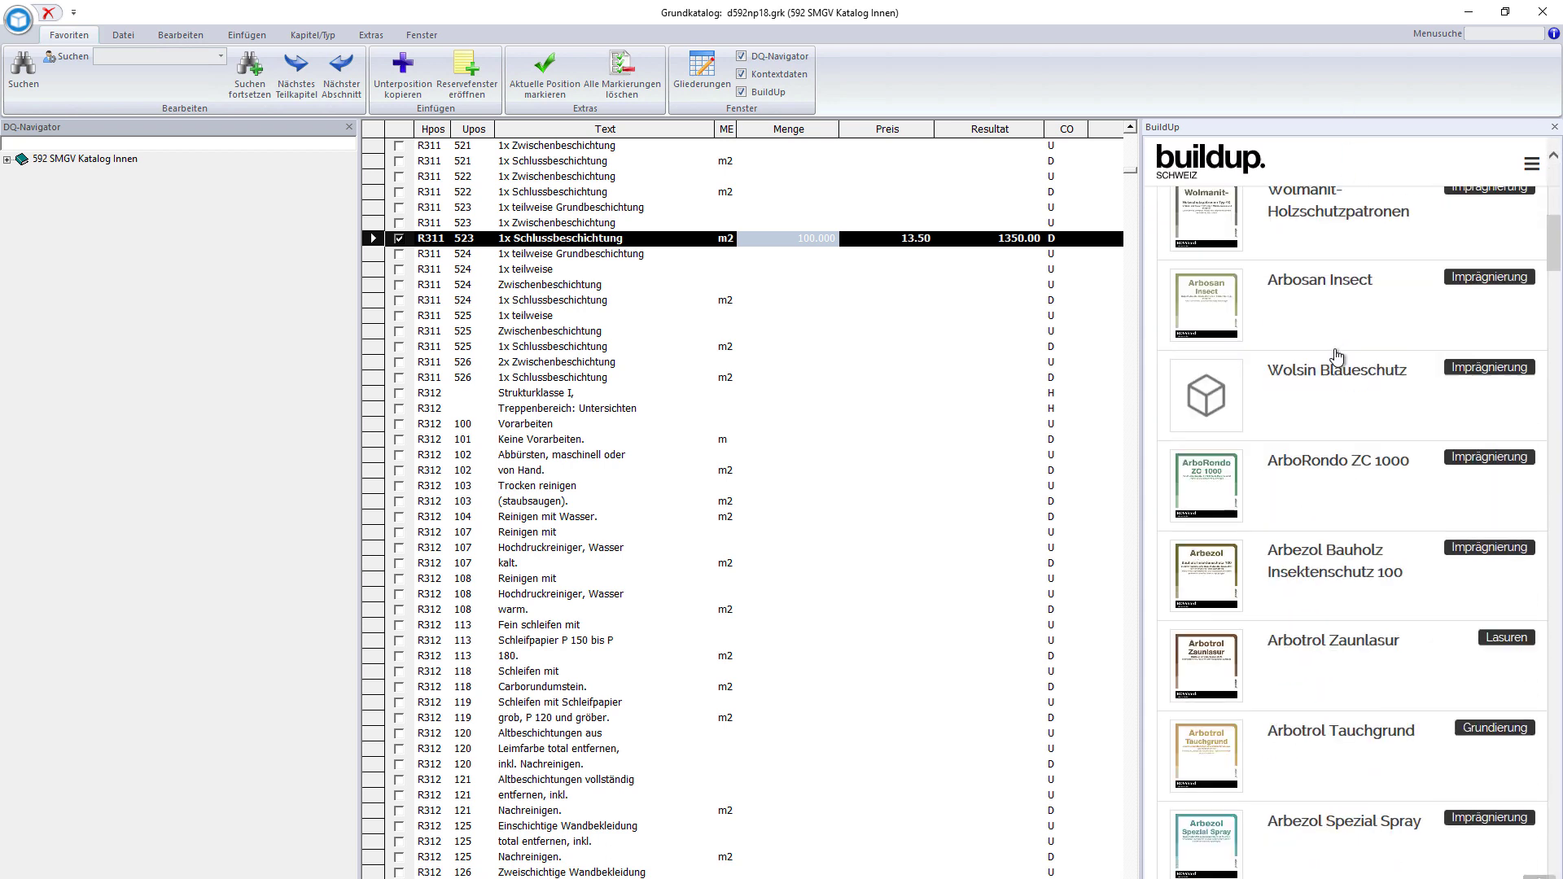
pyautogui.scroll(-15, 1337, 359)
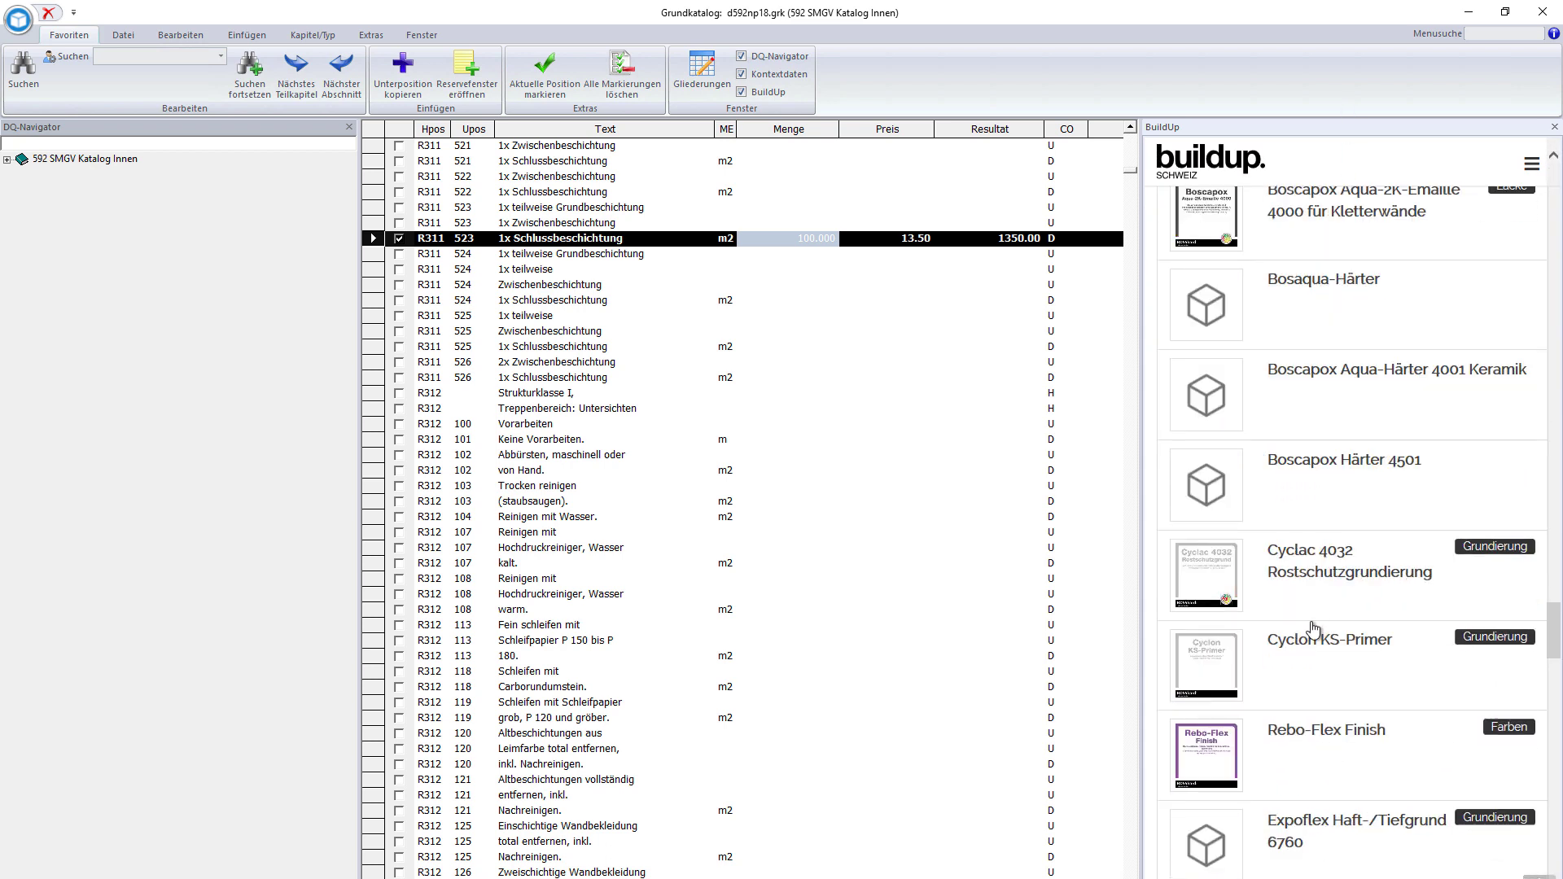
pyautogui.scroll(-5, 1338, 788)
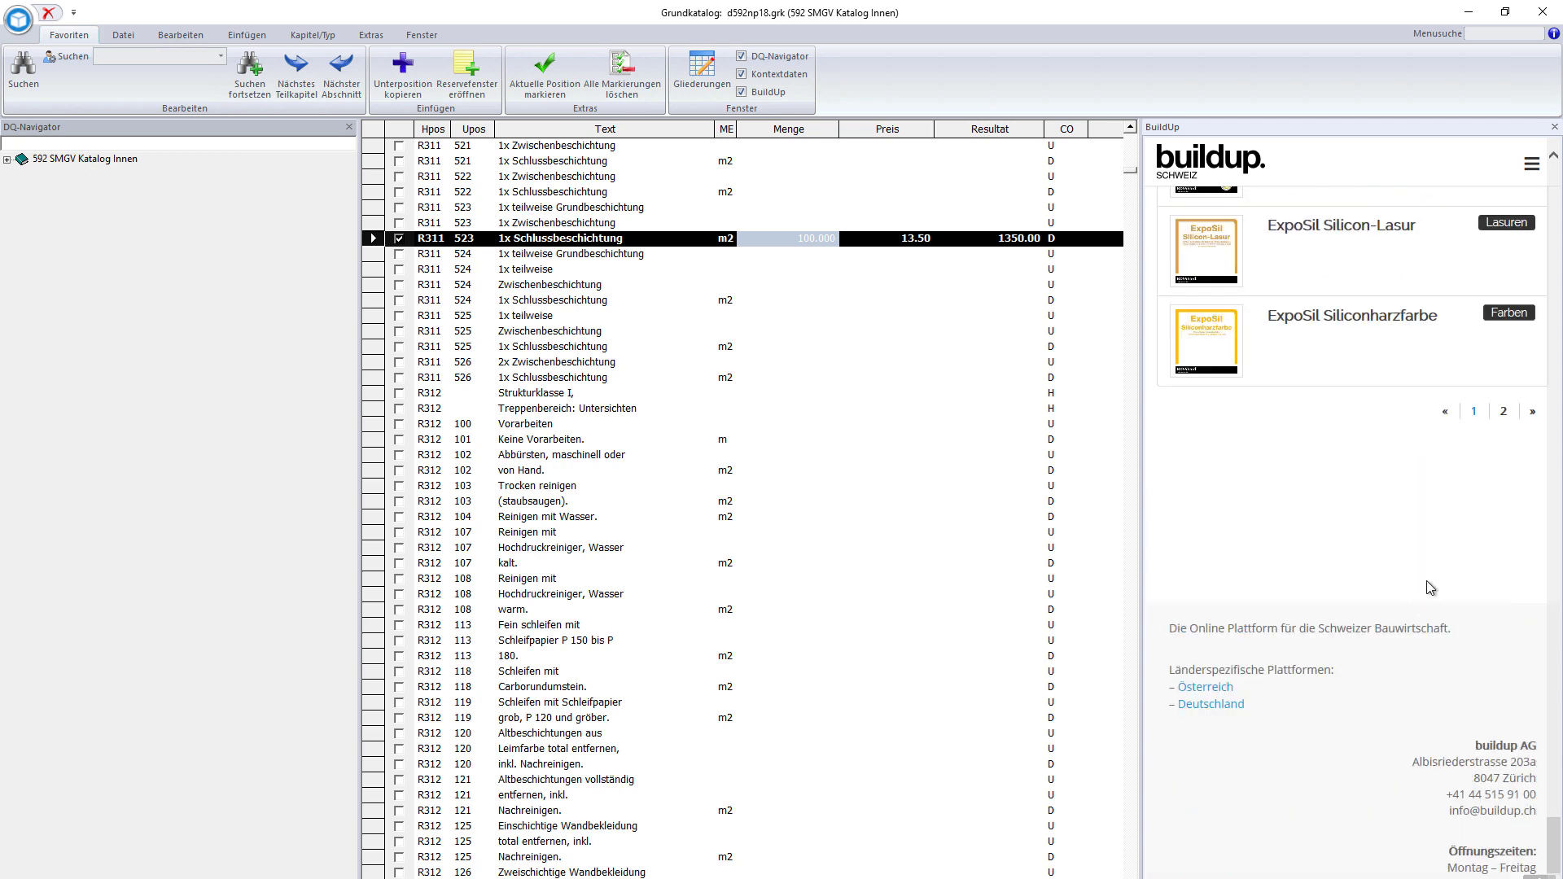
pyautogui.click(1502, 413)
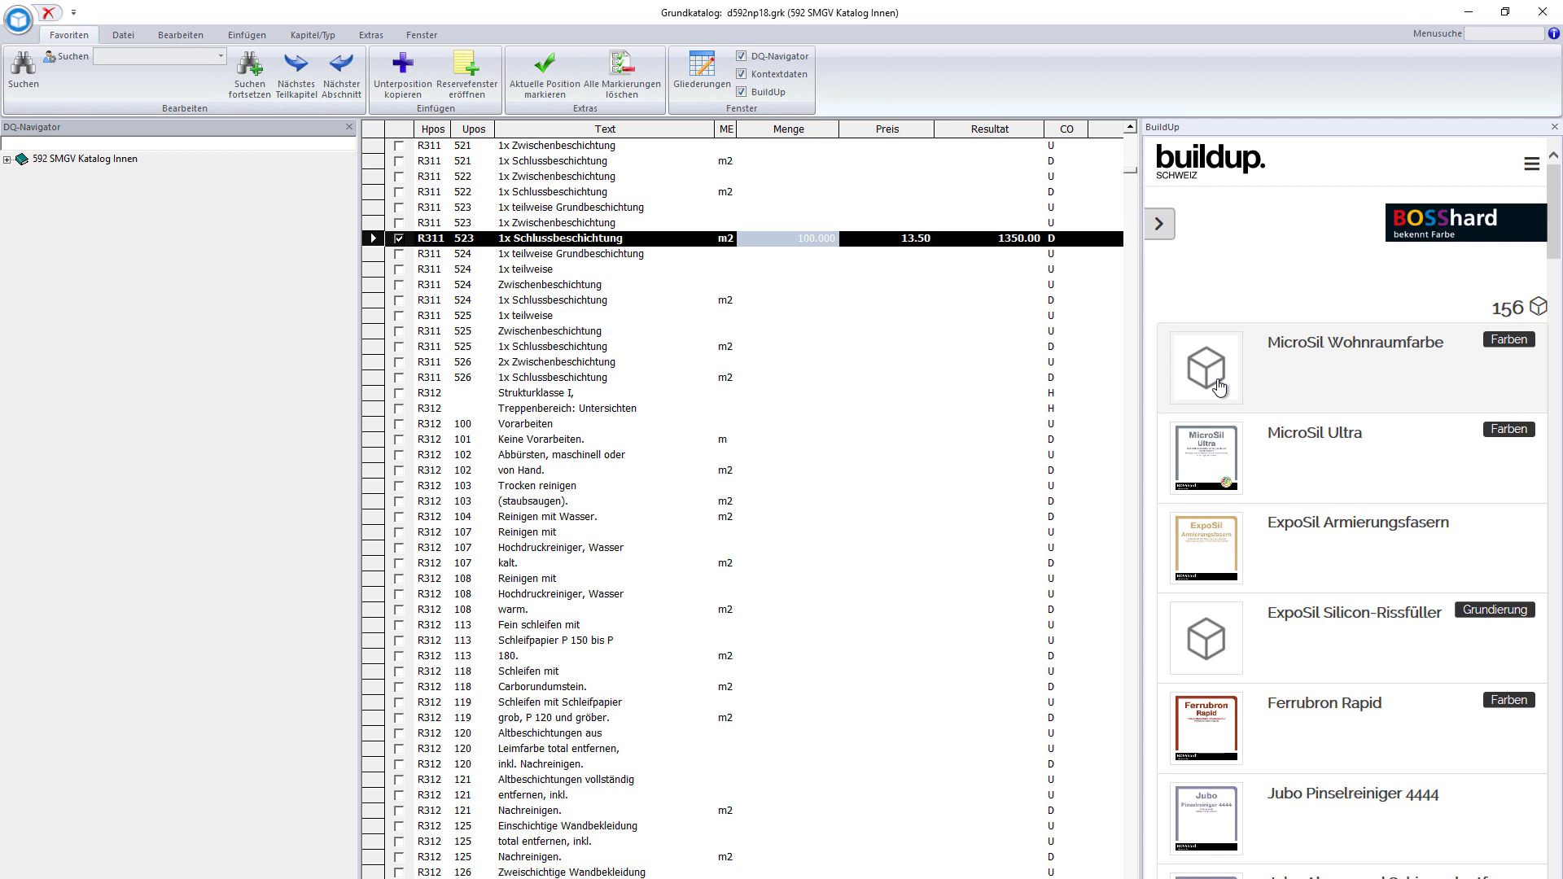
pyautogui.click(1294, 466)
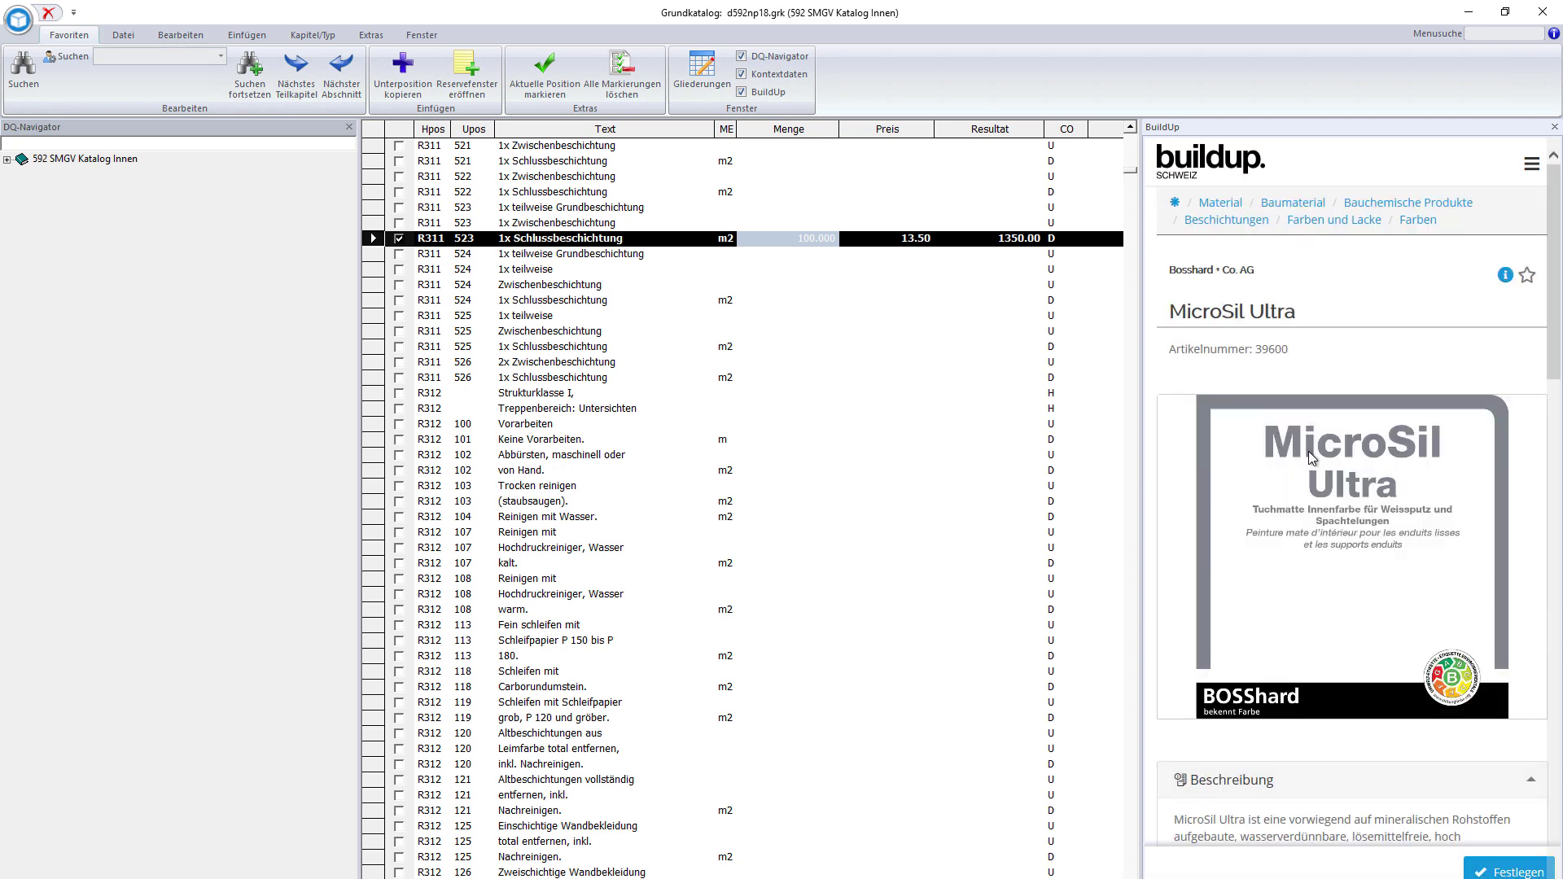
pyautogui.scroll(-7, 1311, 458)
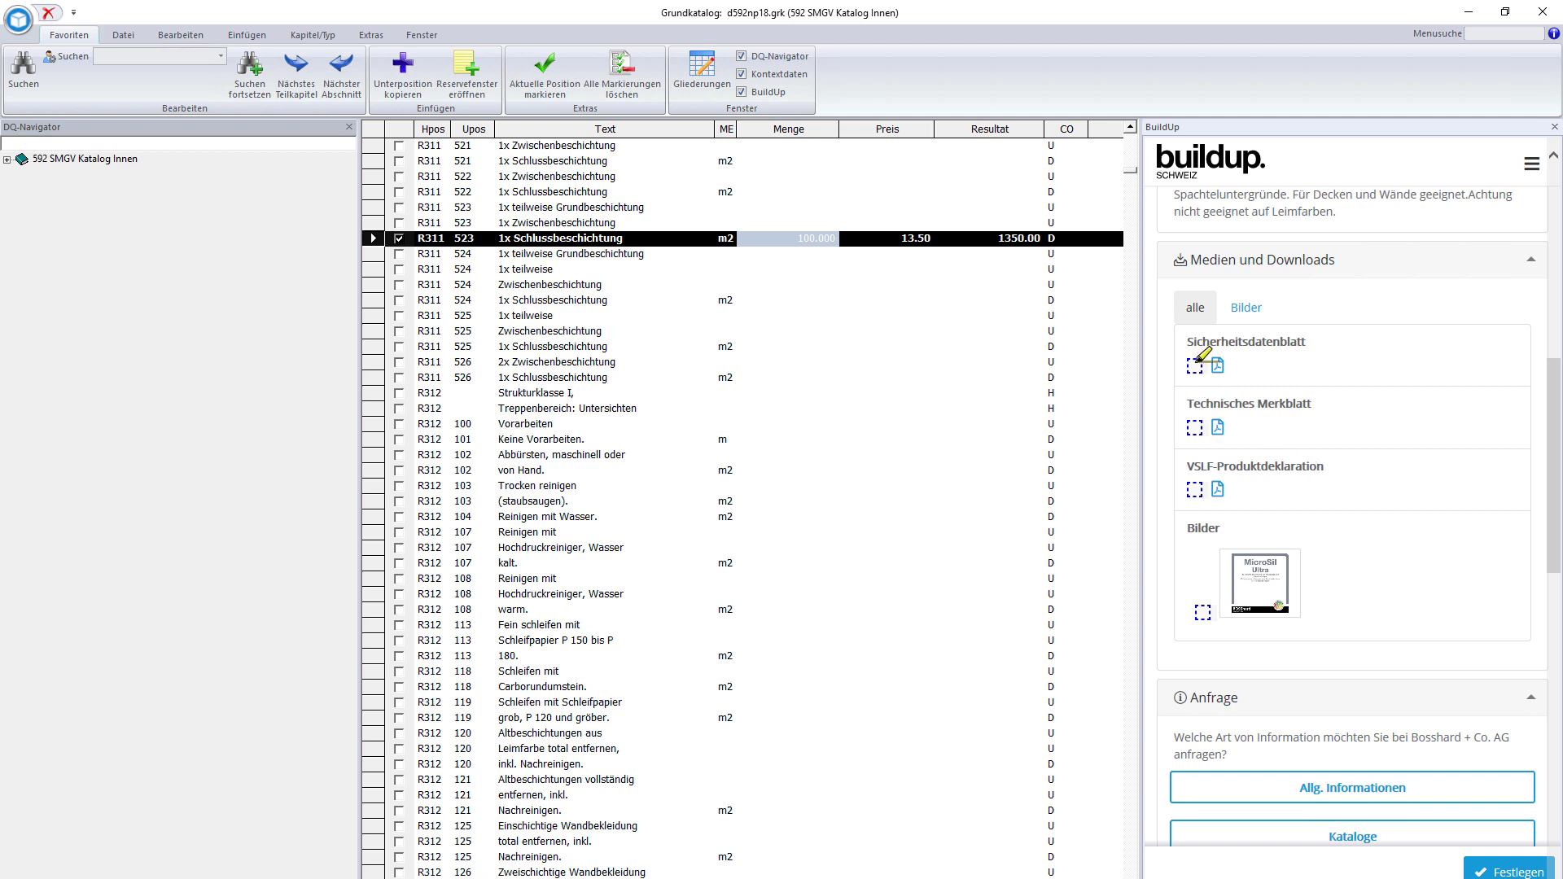
pyautogui.click(1194, 489)
pyautogui.click(1204, 609)
pyautogui.scroll(-15, 1465, 602)
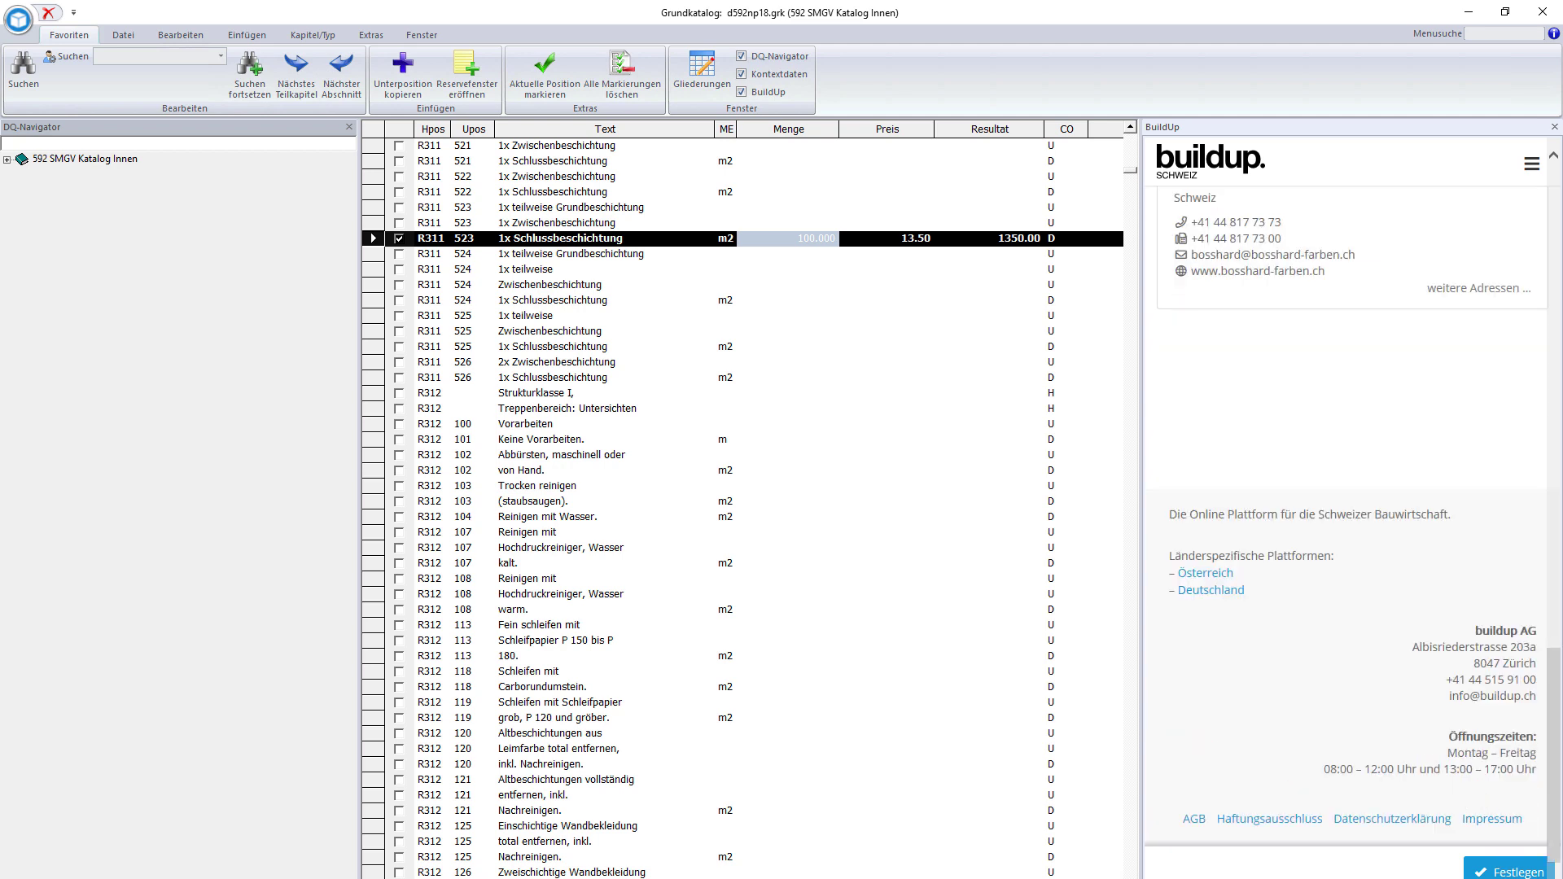
pyautogui.click(1502, 873)
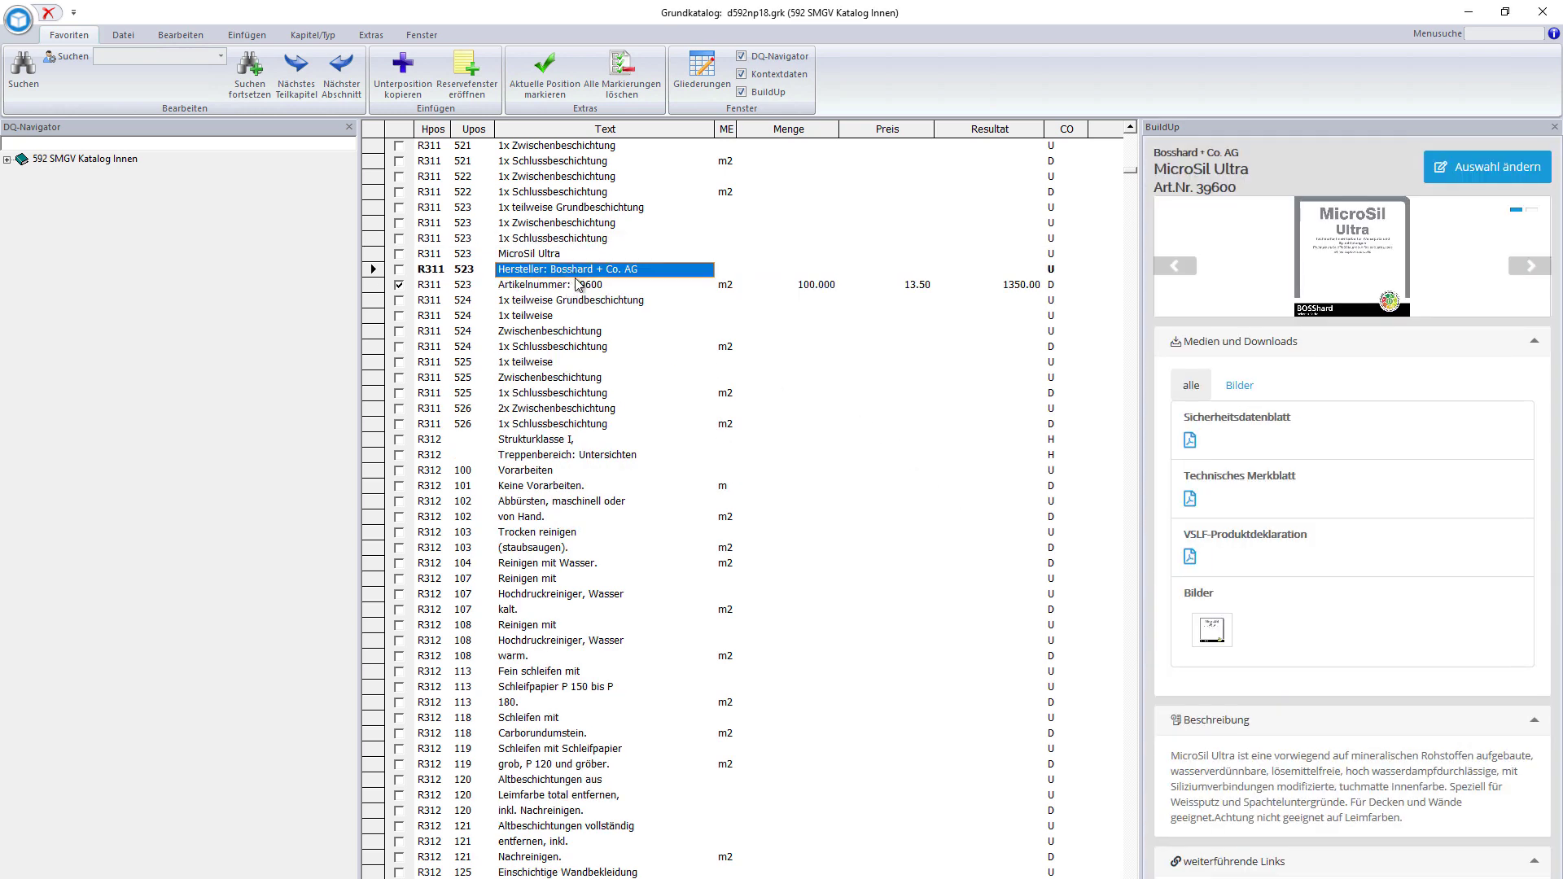
# - Close the base catalog, select position R451.105 and bring up the offer print settings
pyautogui.click(577, 285)
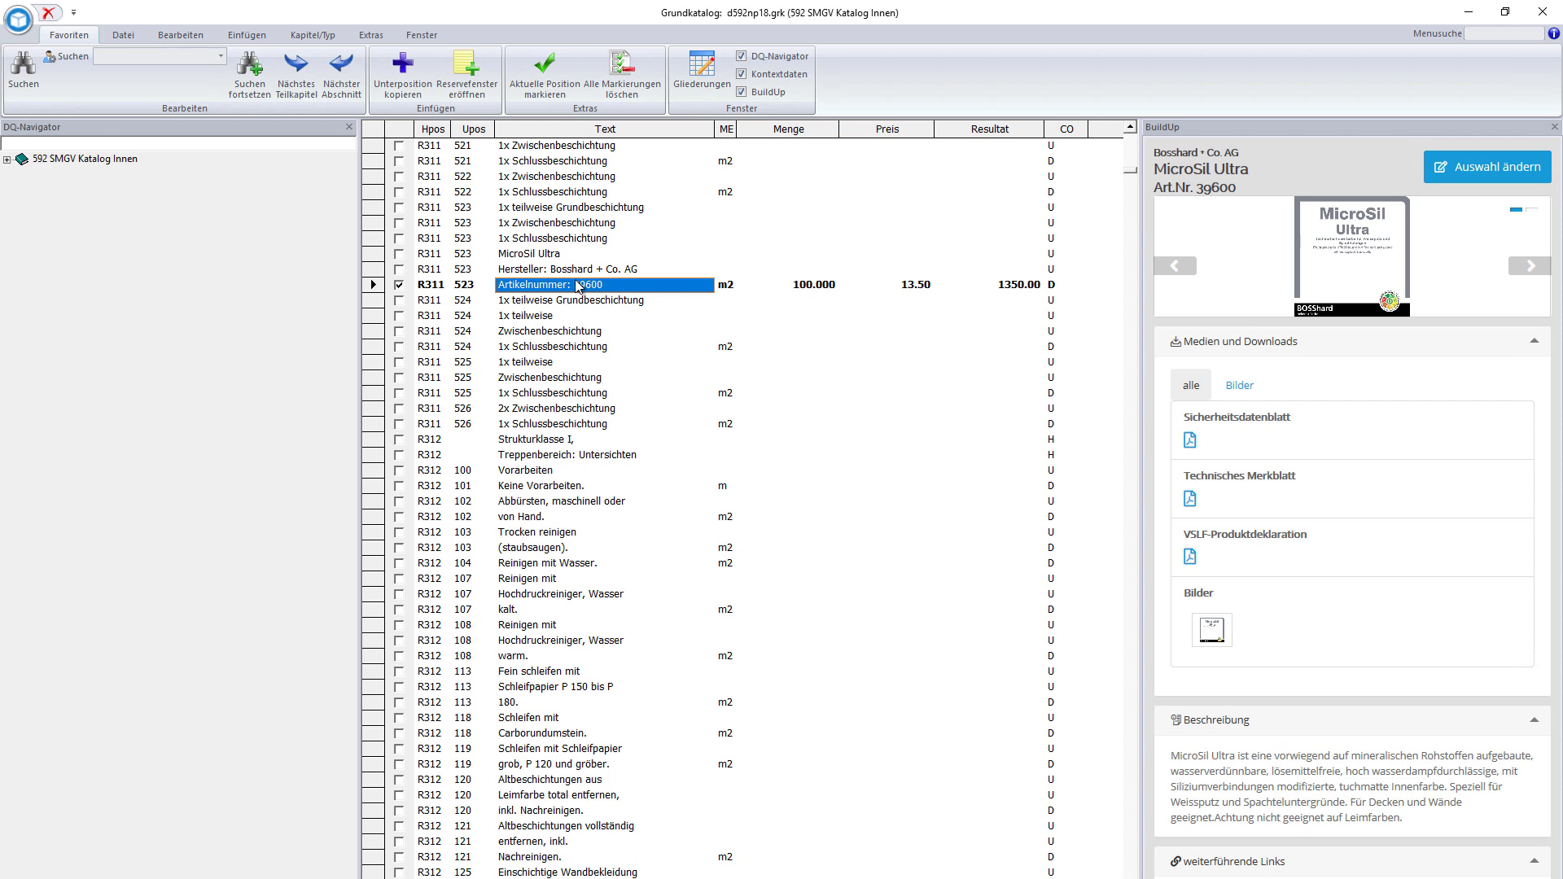
pyautogui.click(48, 14)
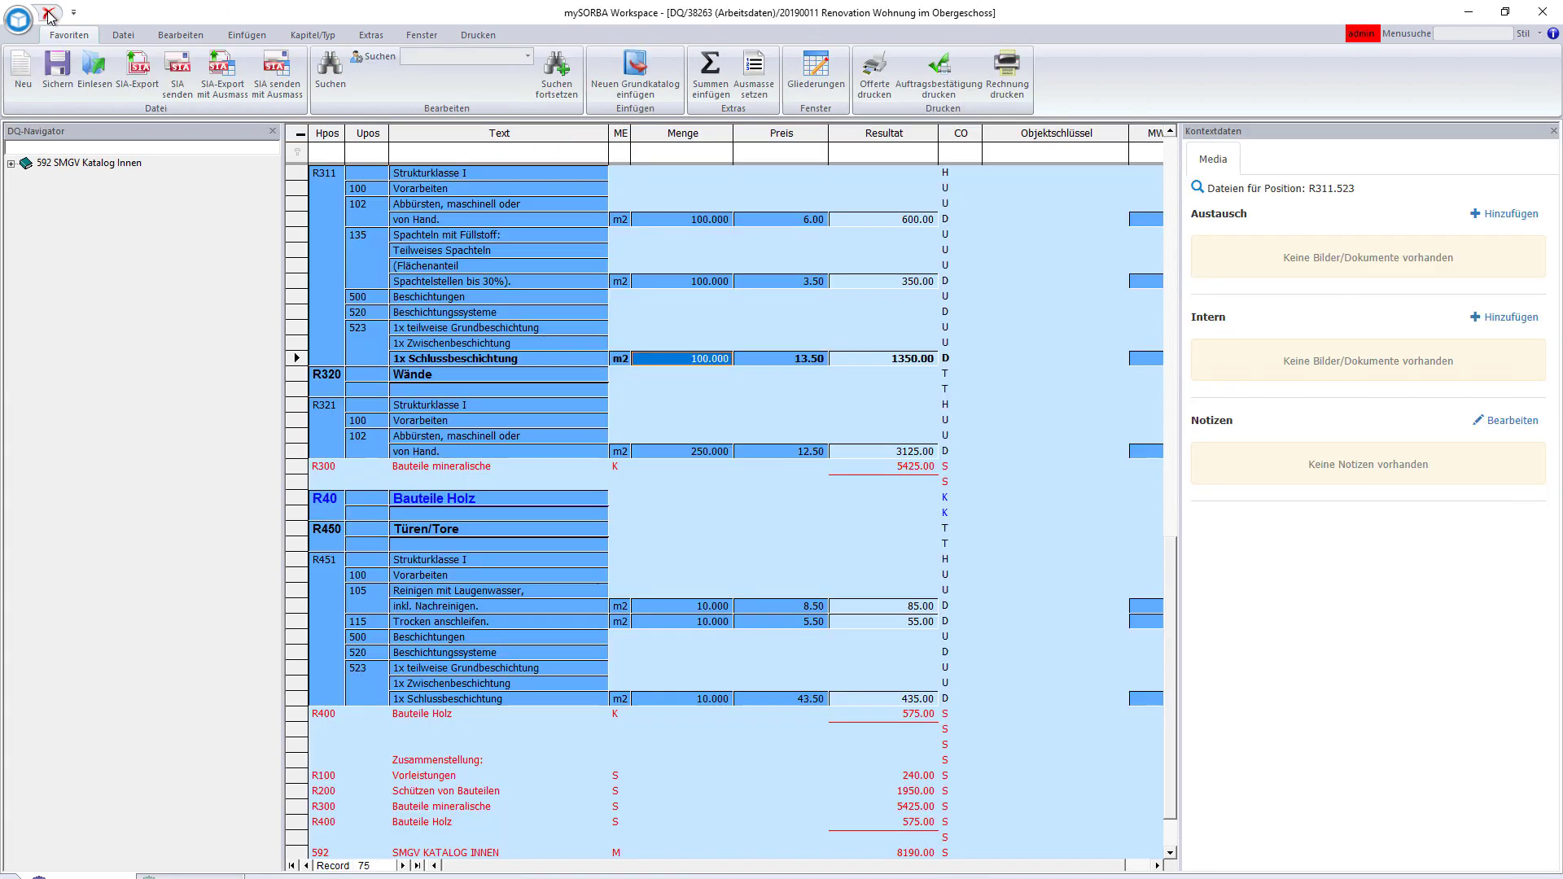
pyautogui.click(780, 656)
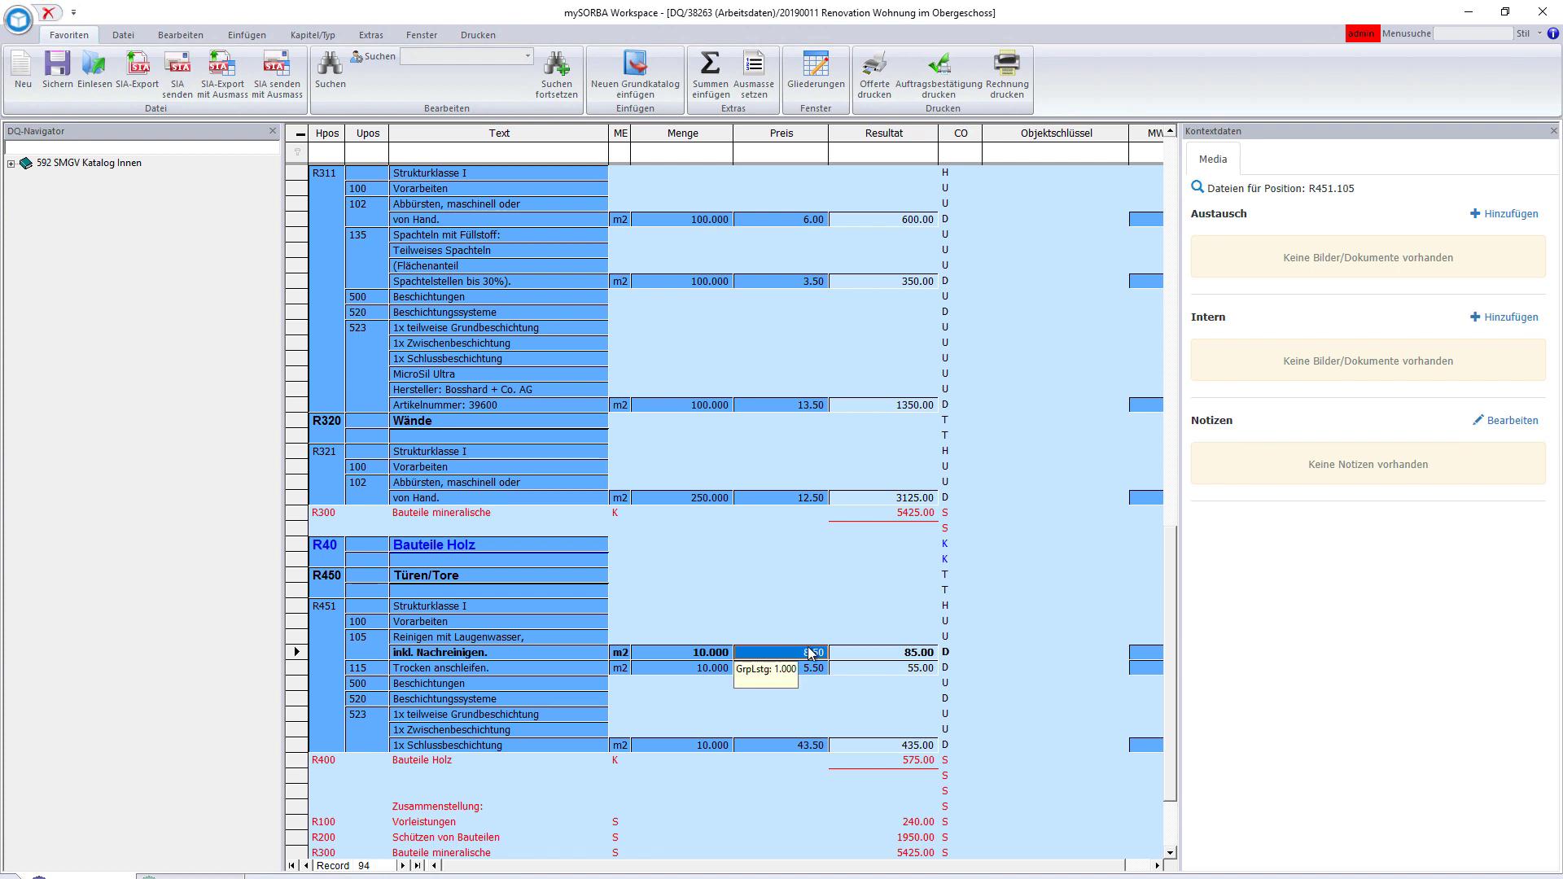
pyautogui.click(875, 78)
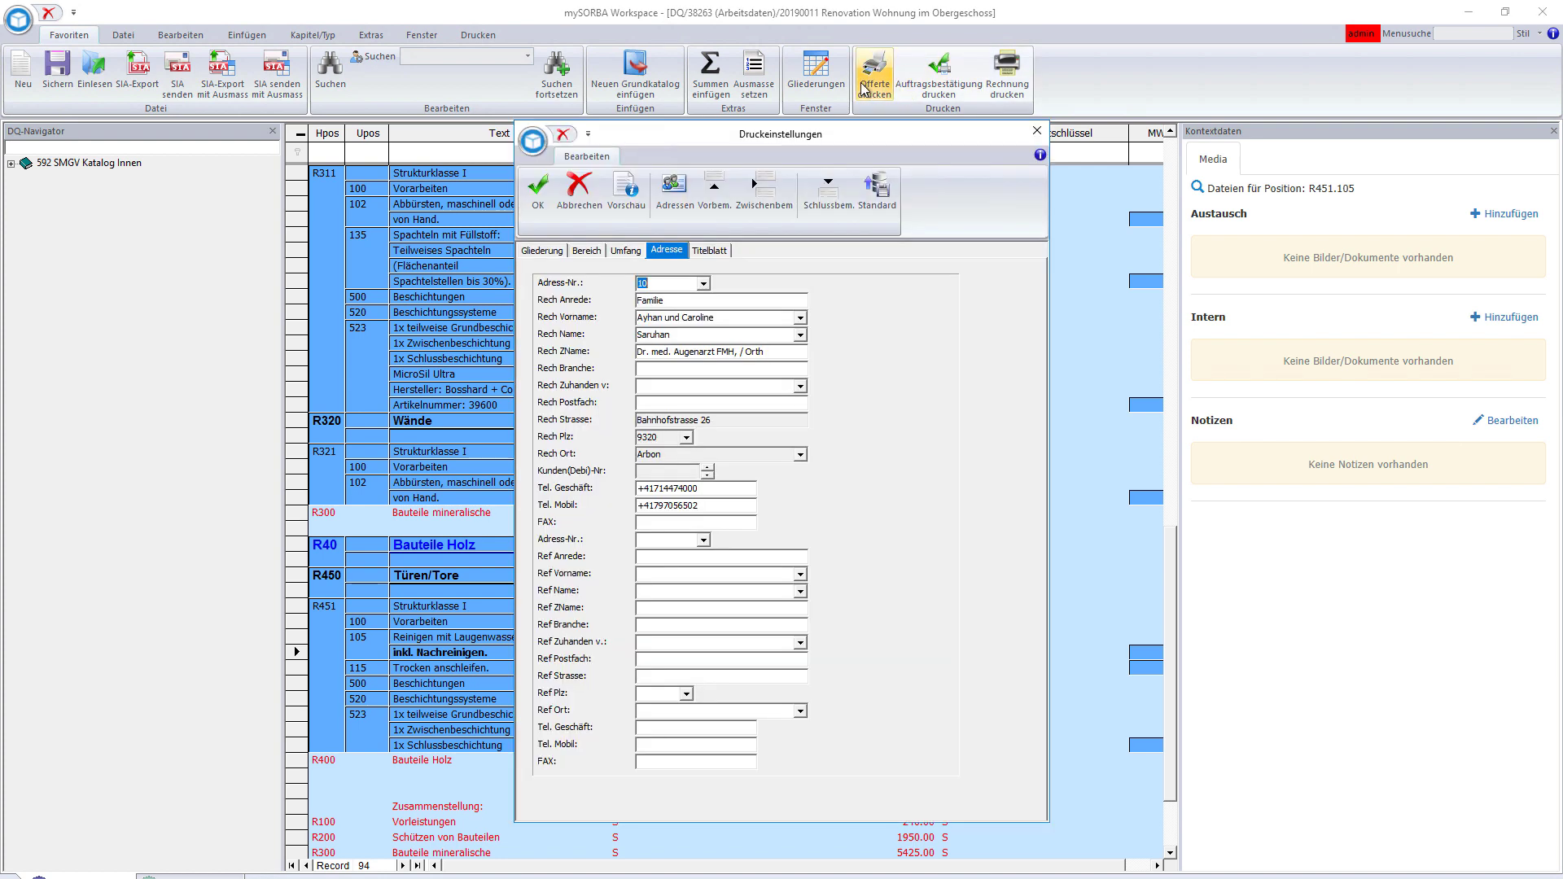
# - Include pictures in the print scope and print the offer to the screen
pyautogui.click(625, 251)
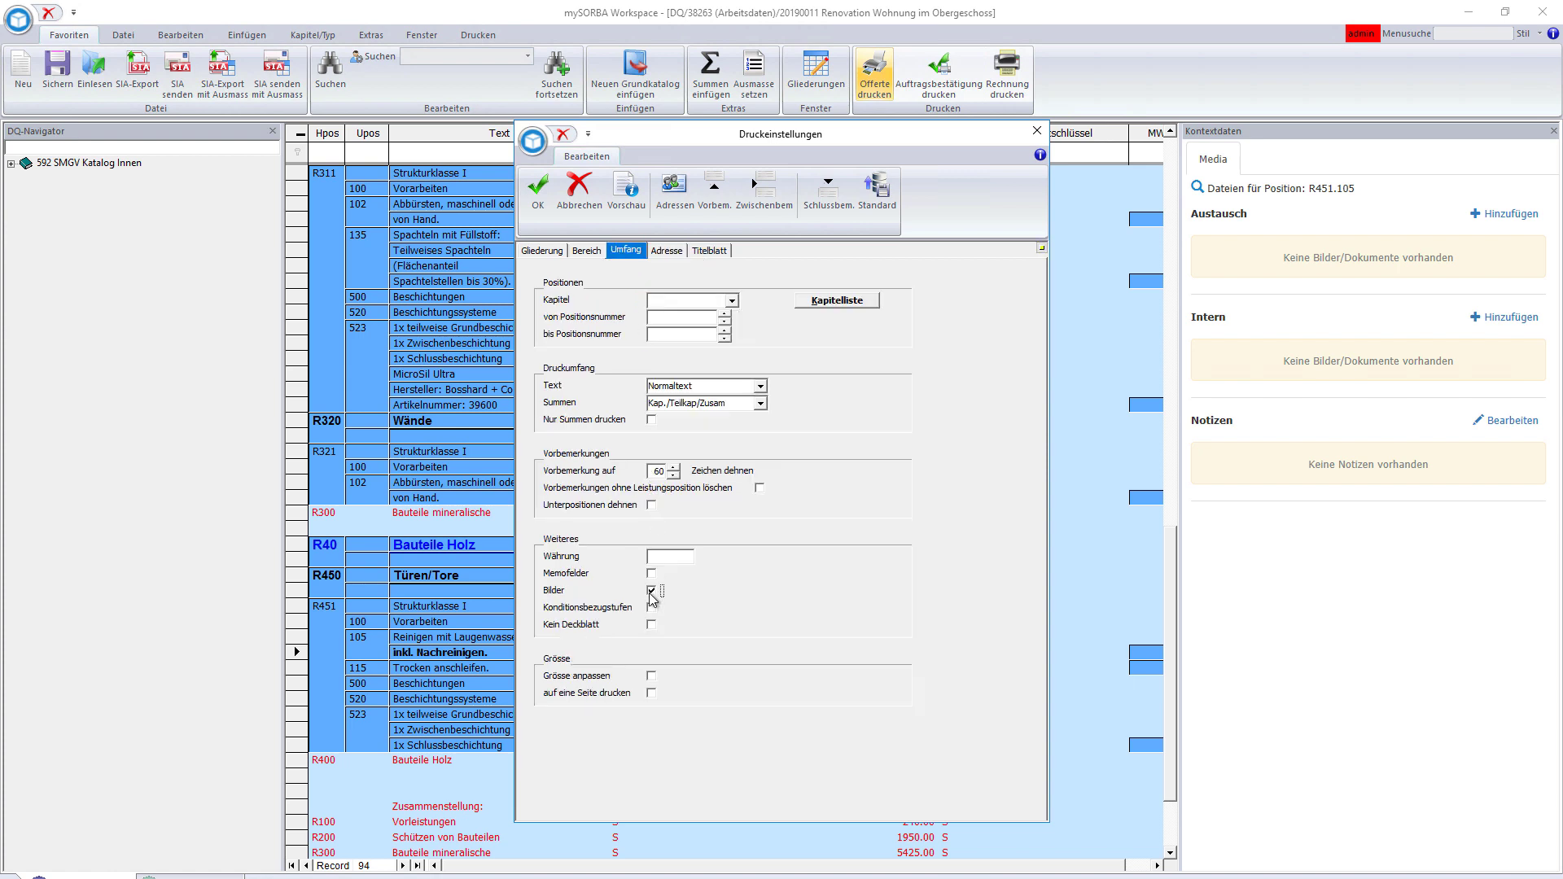
pyautogui.click(538, 210)
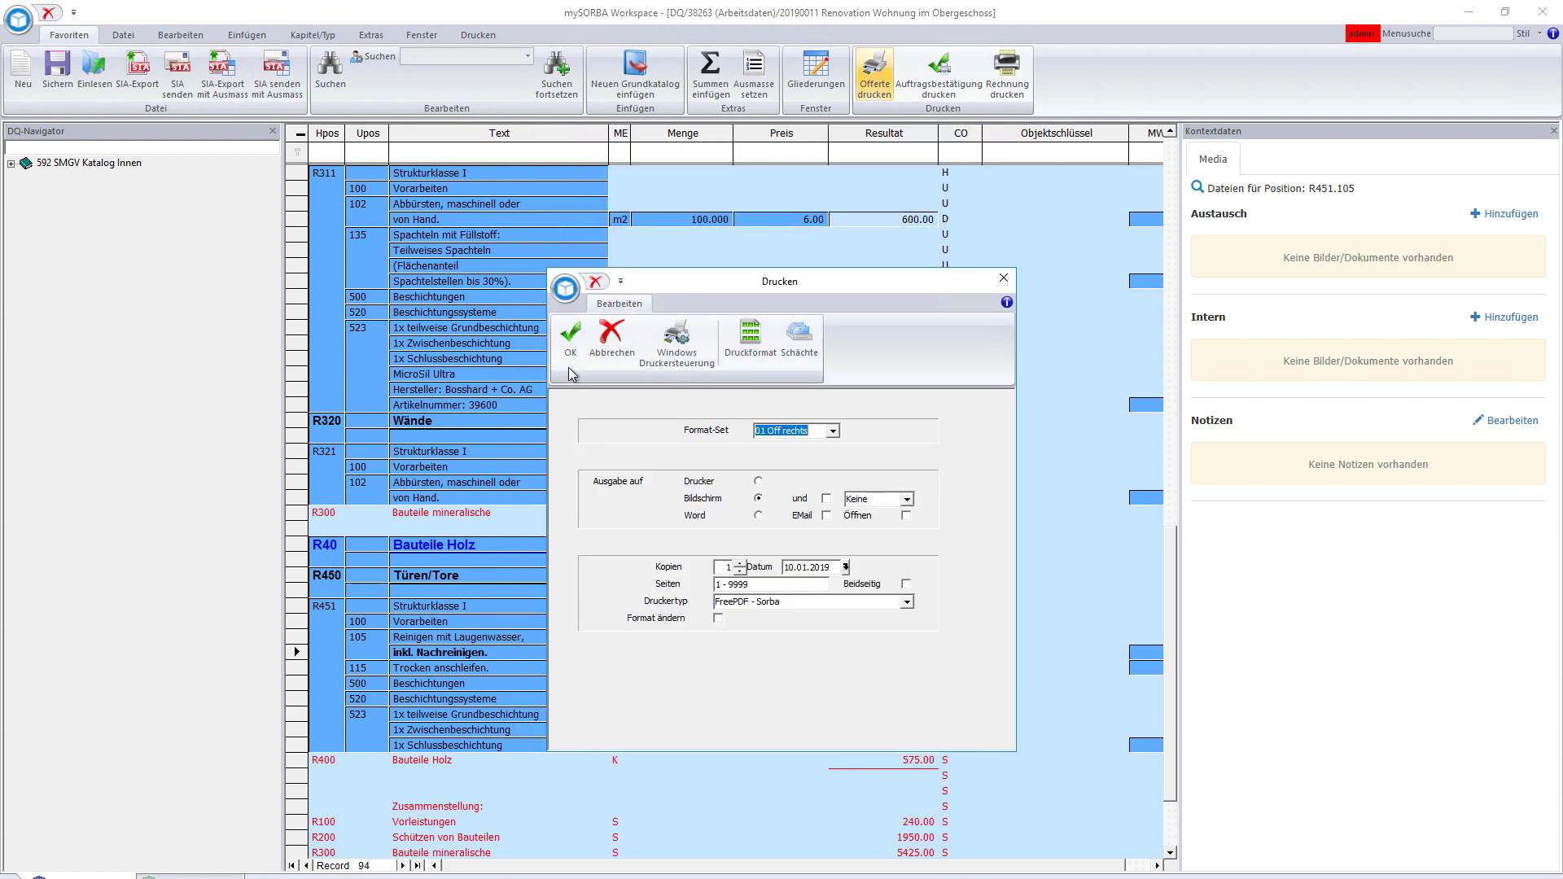
pyautogui.click(569, 368)
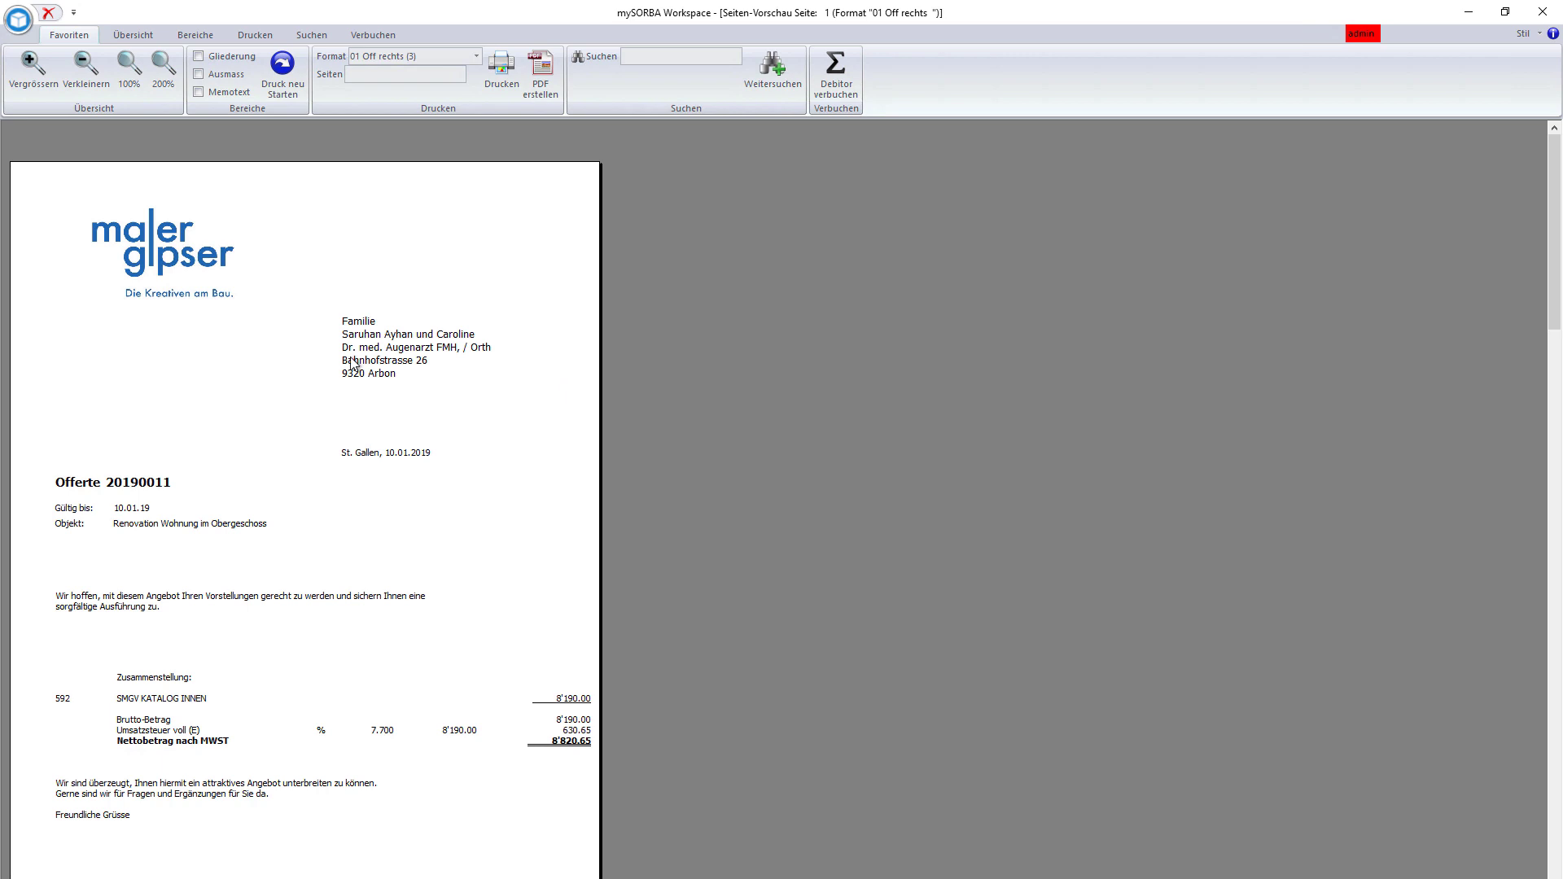
# - Set the offer's cover-page validity date to 31.01.19
pyautogui.click(131, 511)
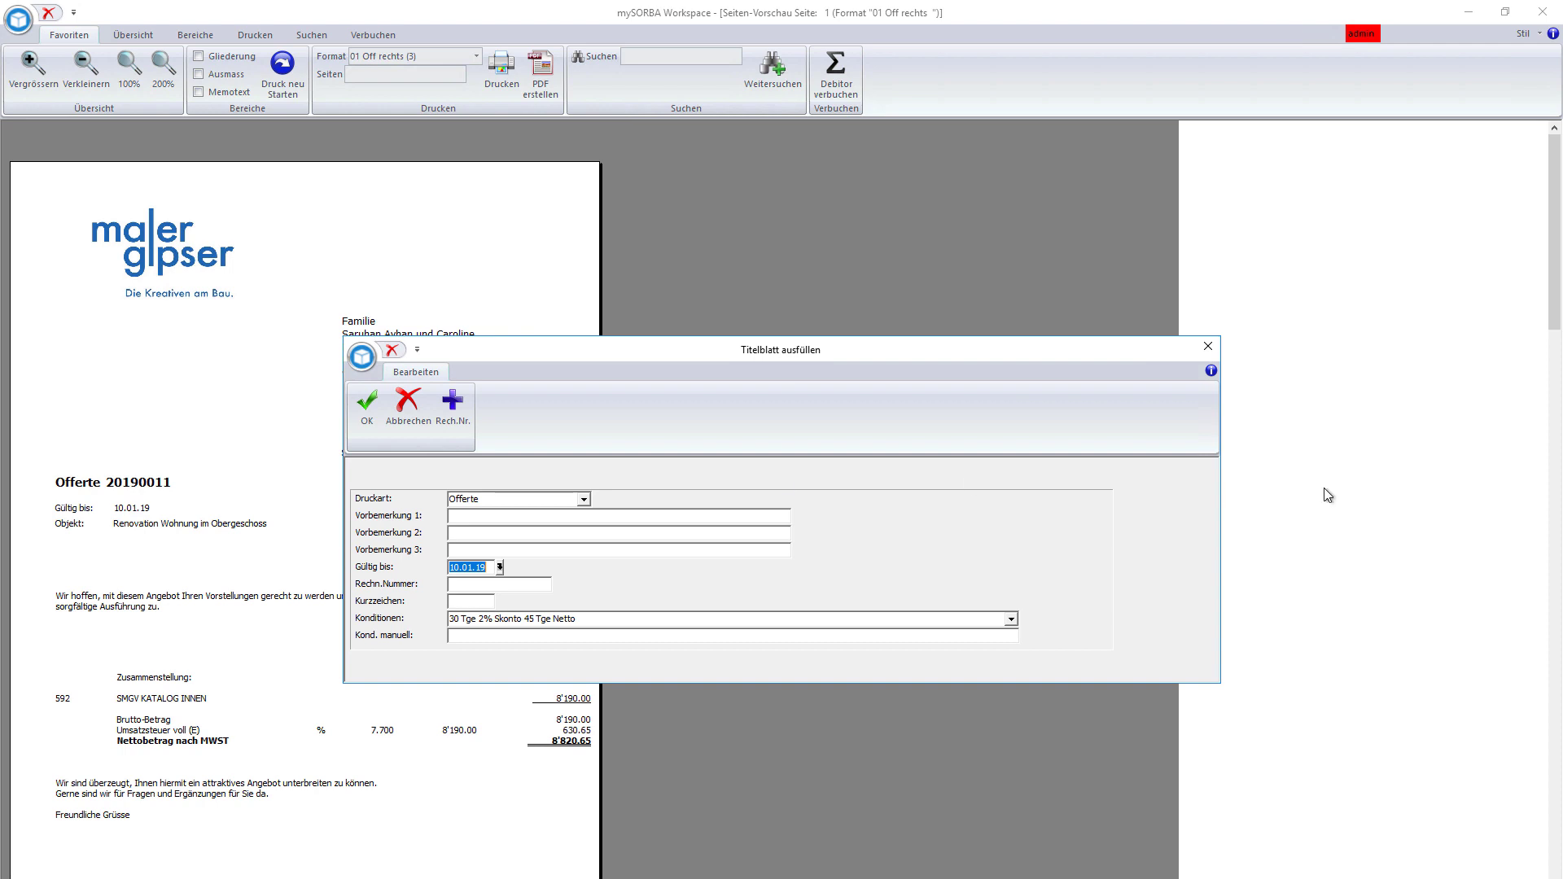
pyautogui.click(500, 567)
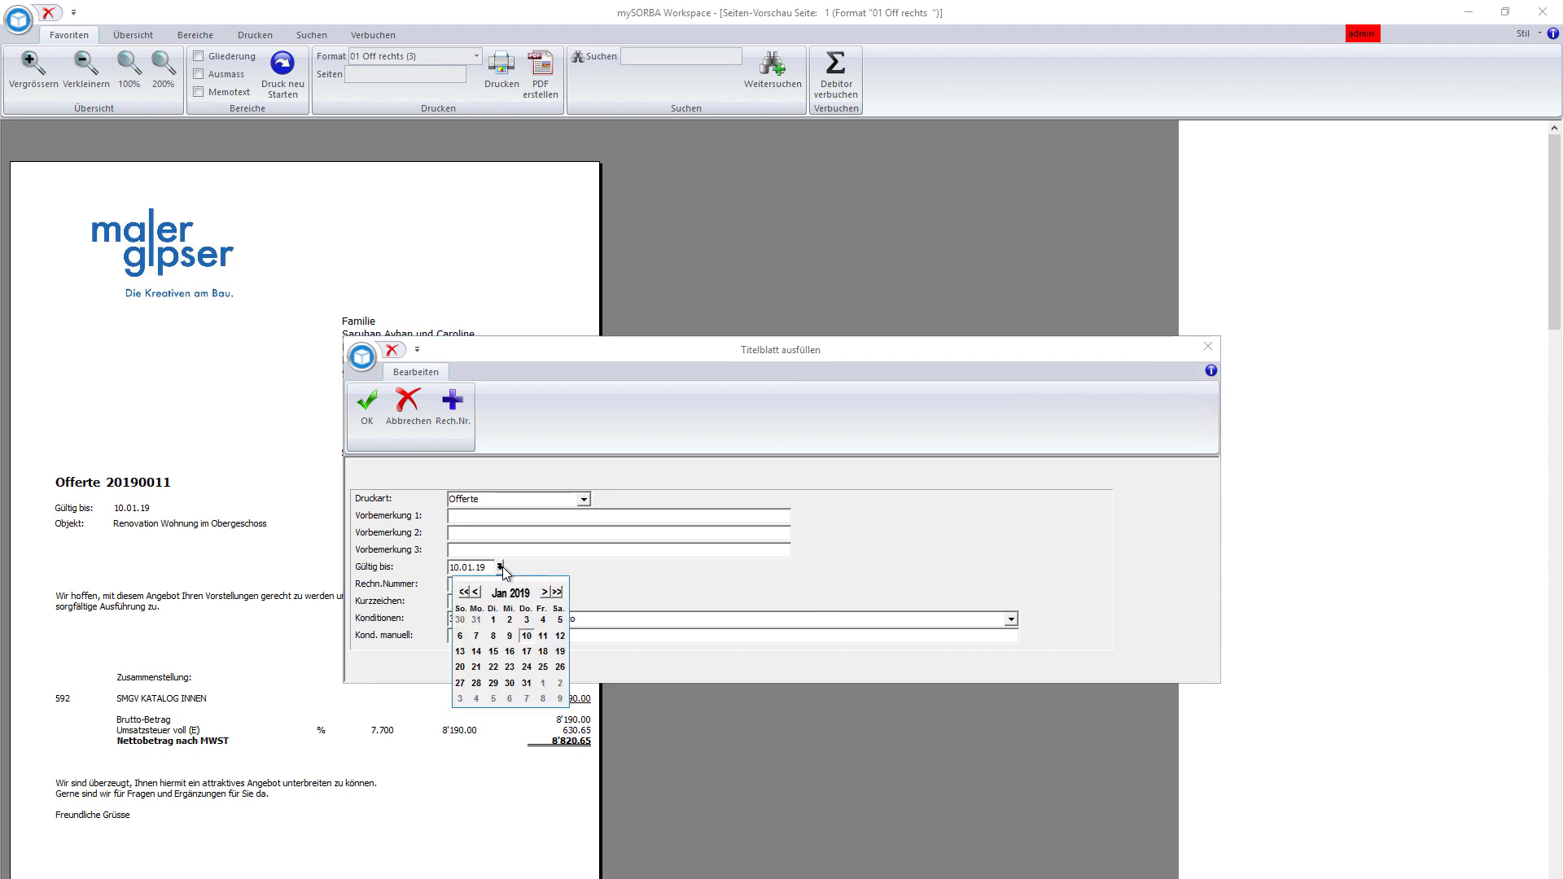
pyautogui.click(525, 686)
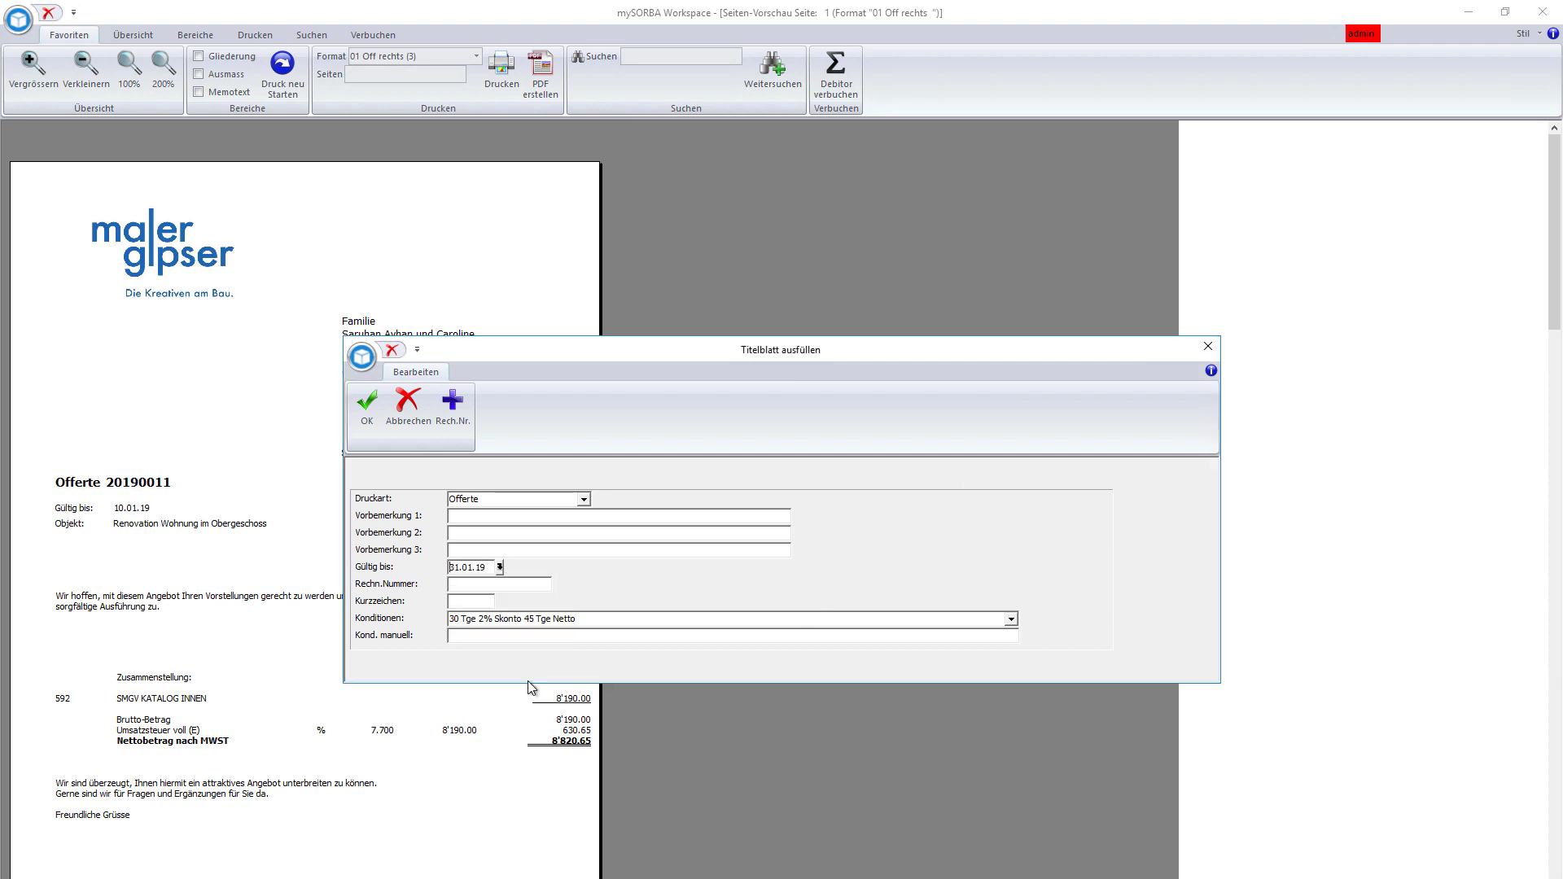
pyautogui.click(367, 403)
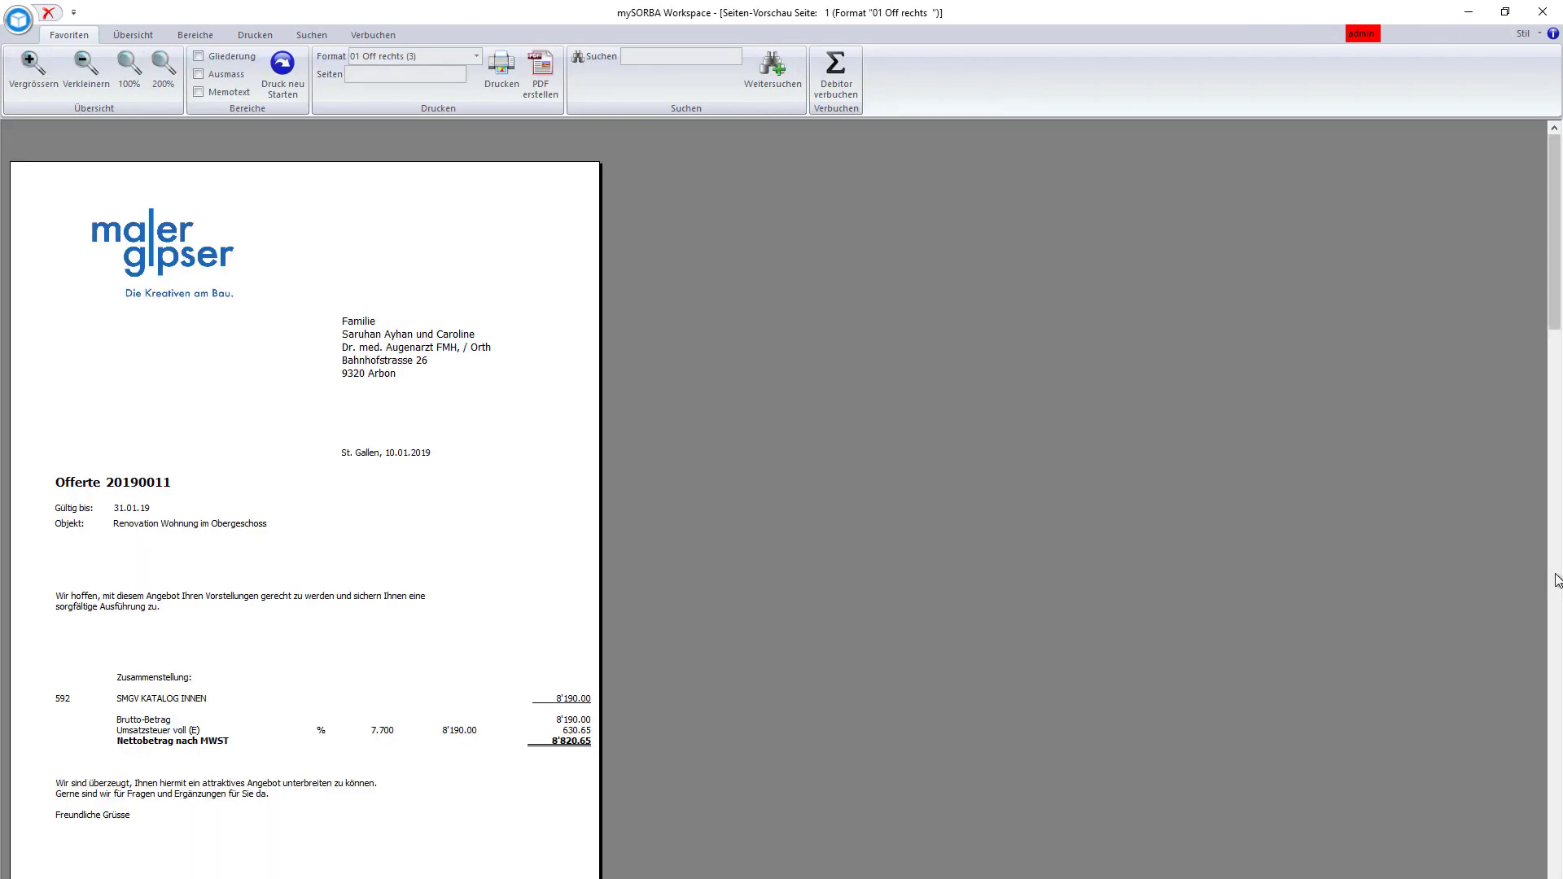
# - Page through the preview to pages 2 and 3
pyautogui.click(1555, 579)
pyautogui.scroll(-3, 1555, 579)
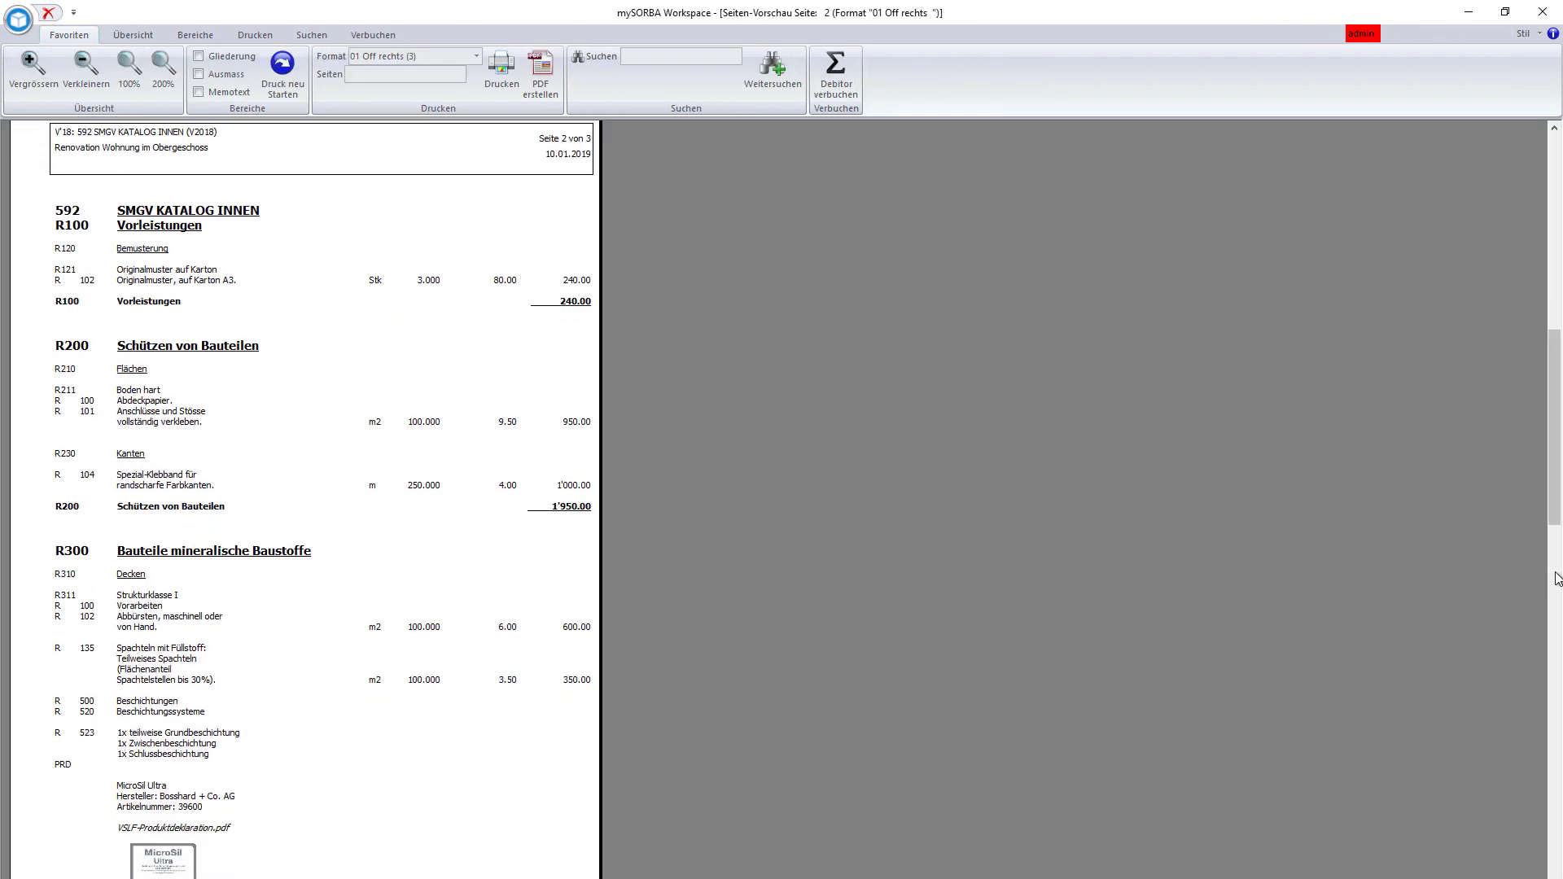
pyautogui.click(1559, 615)
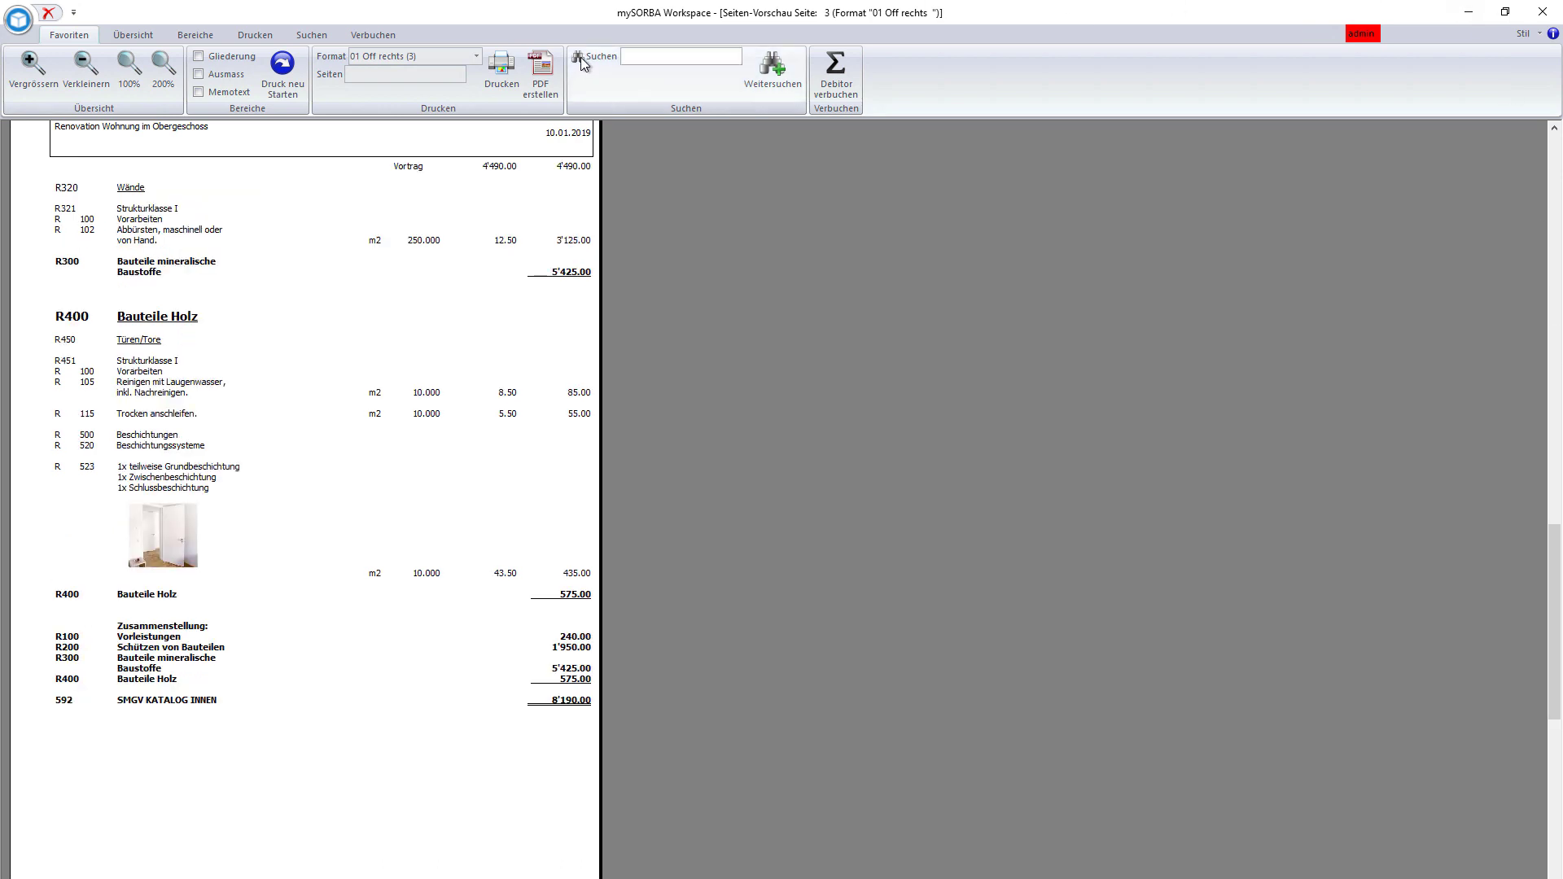
# - Save the offer as PDF 'Offerte' on the Desktop
pyautogui.click(544, 78)
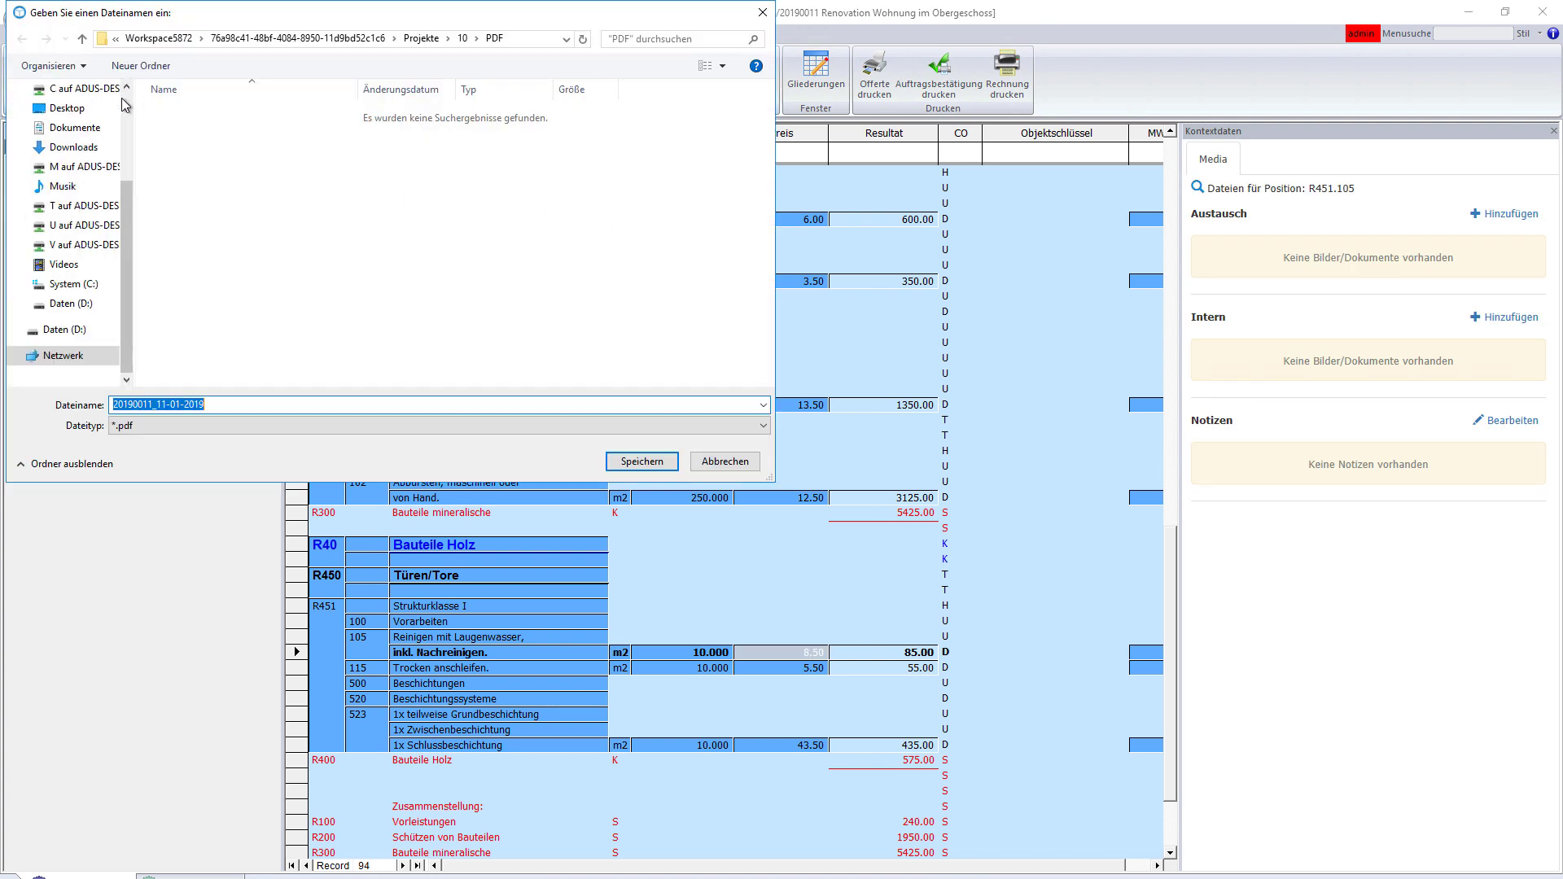
pyautogui.click(94, 107)
pyautogui.click(252, 399)
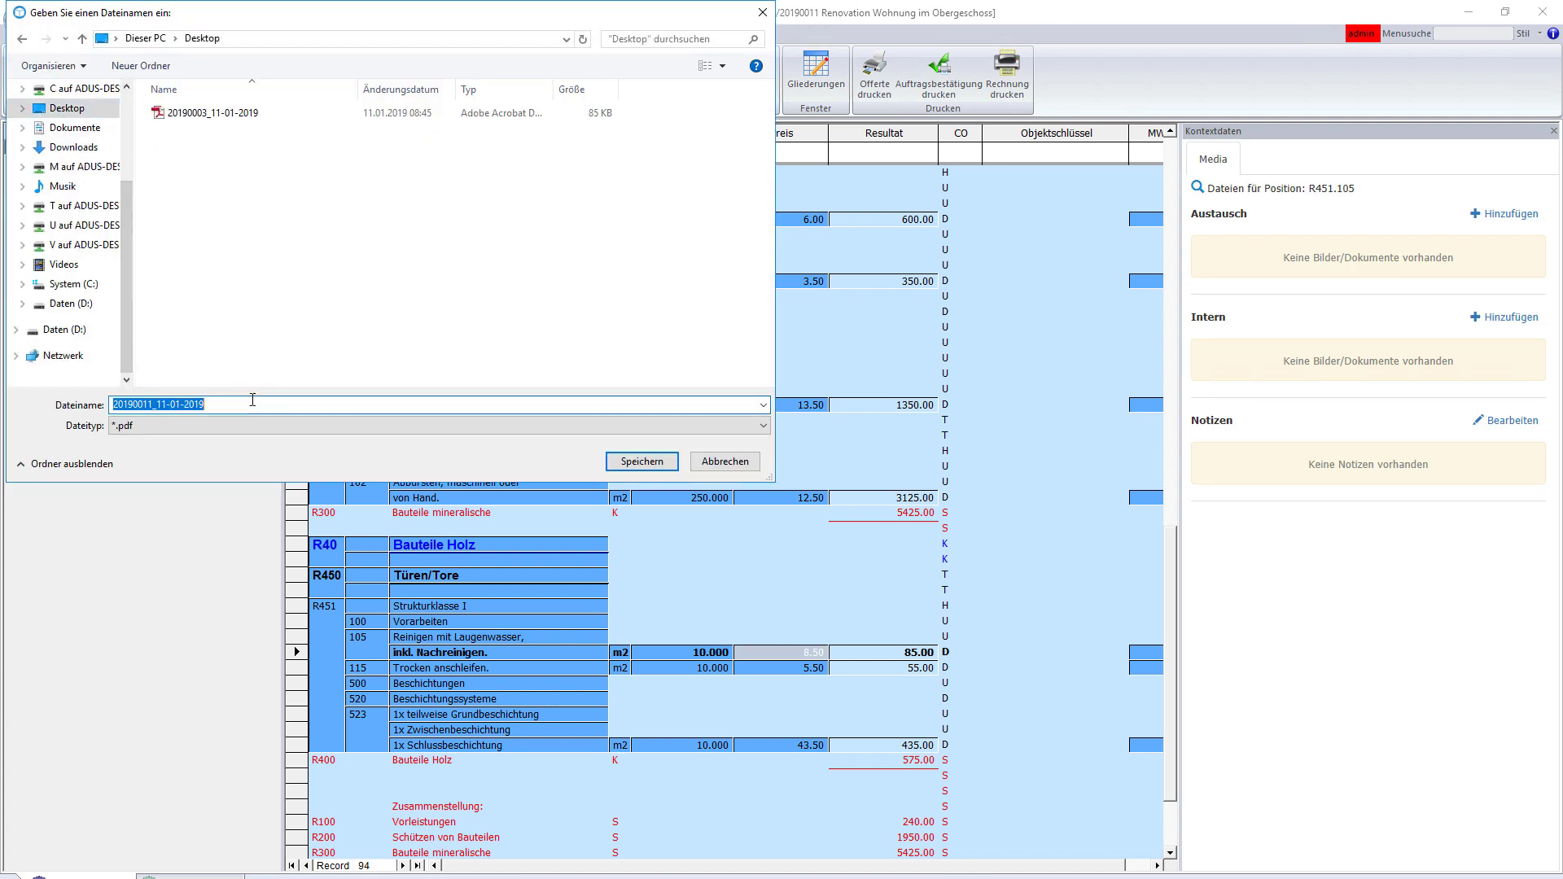
pyautogui.write('Offerte')
pyautogui.click(639, 463)
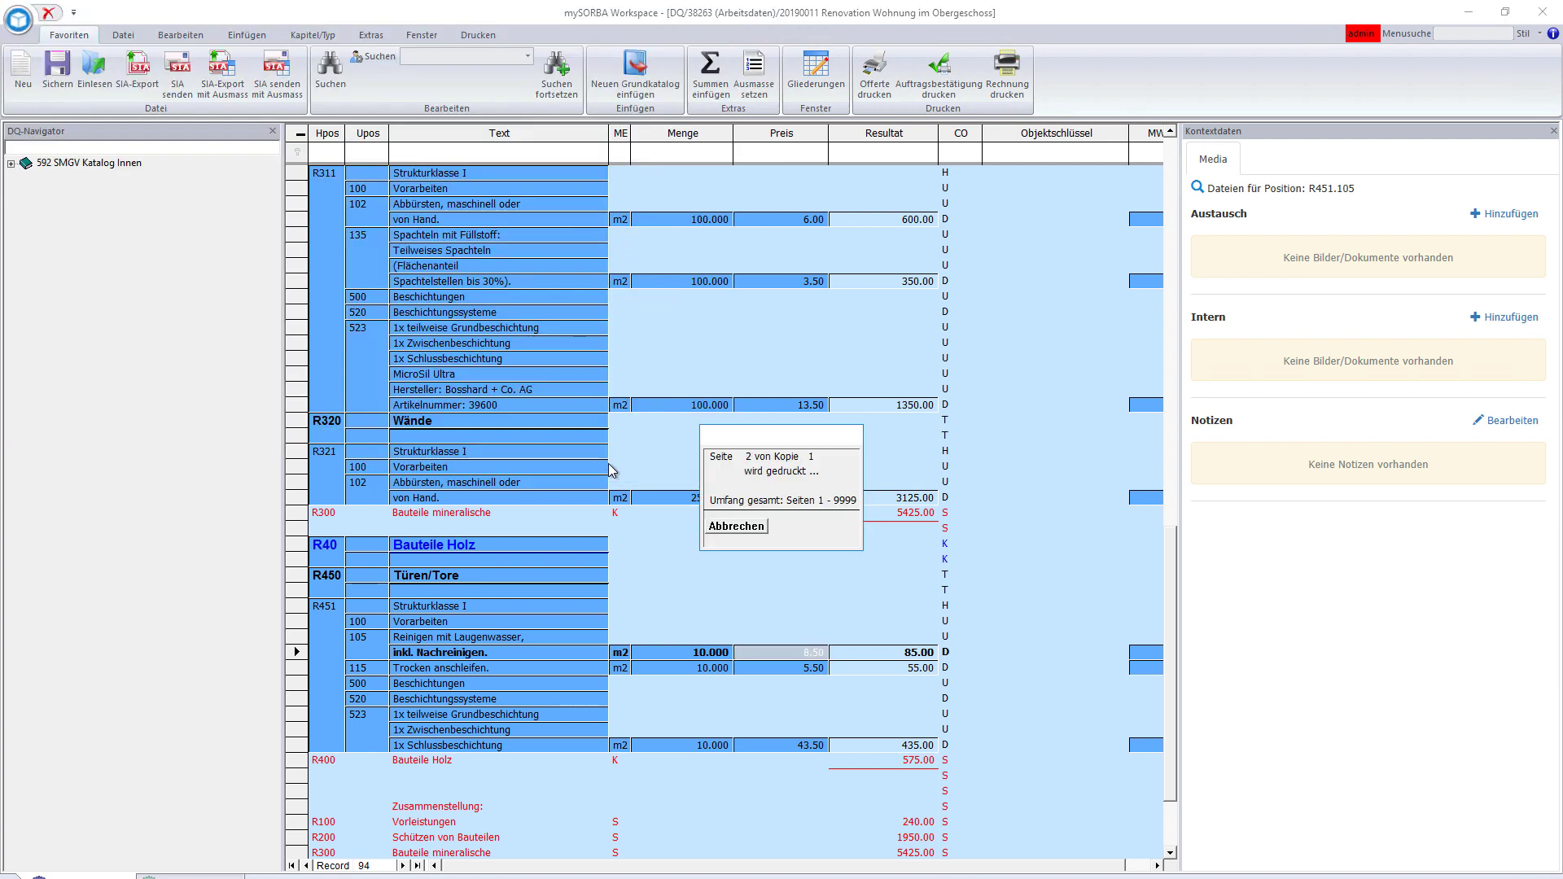